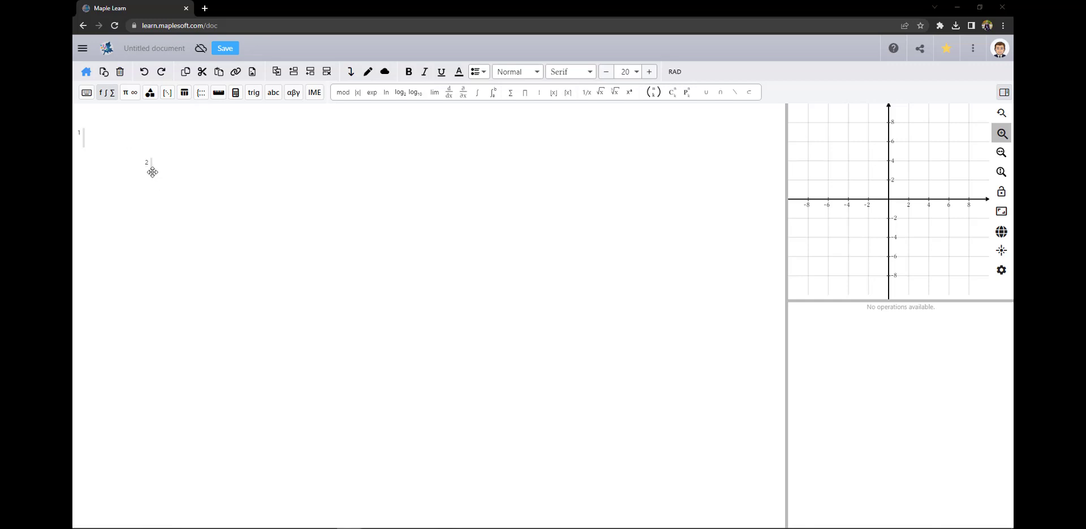
Move the second region under the first and enter x so y=x is plotted
left_click_drag(150, 170, 89, 177)
left_click(102, 141)
type("x")
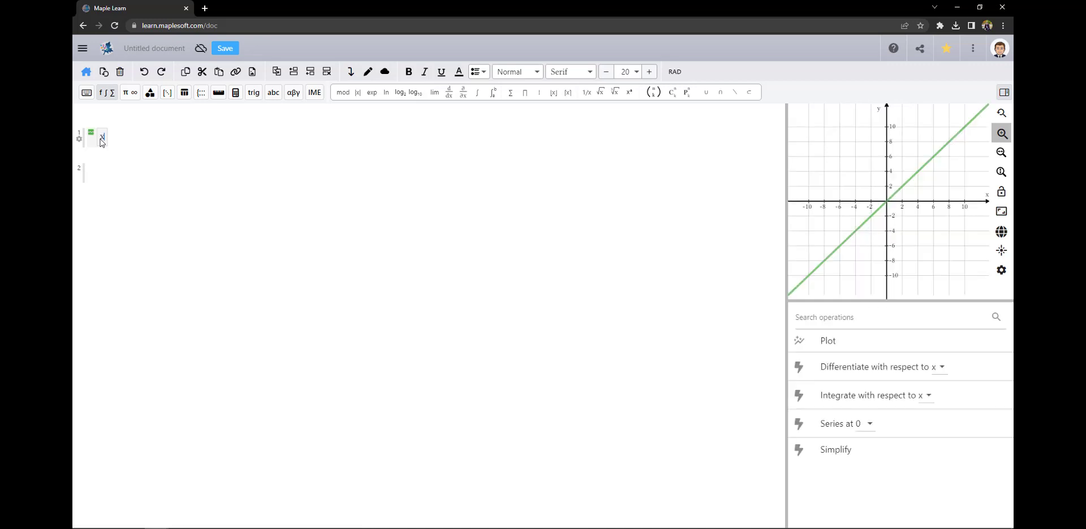
Add two blank lines to the second region
left_click(100, 174)
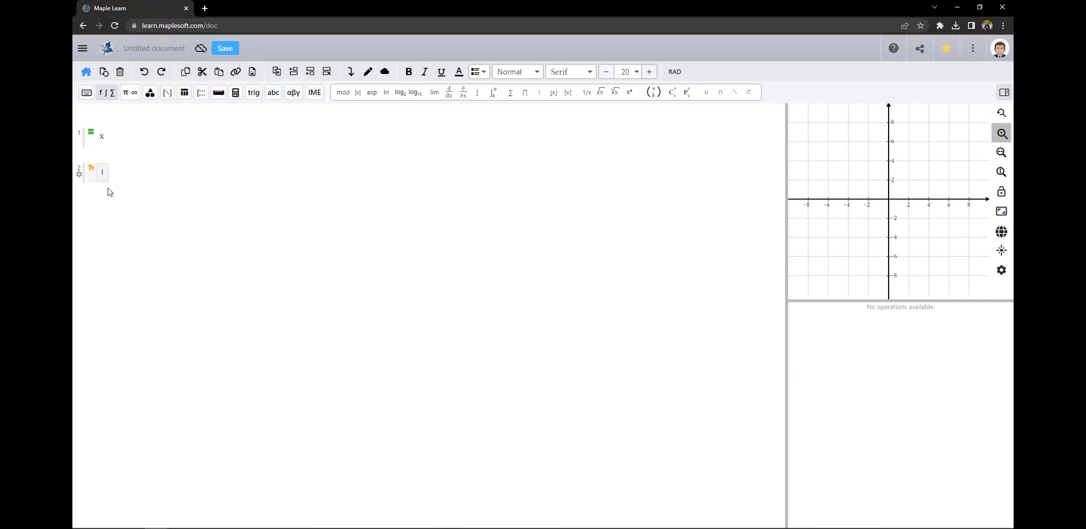
key("Return")
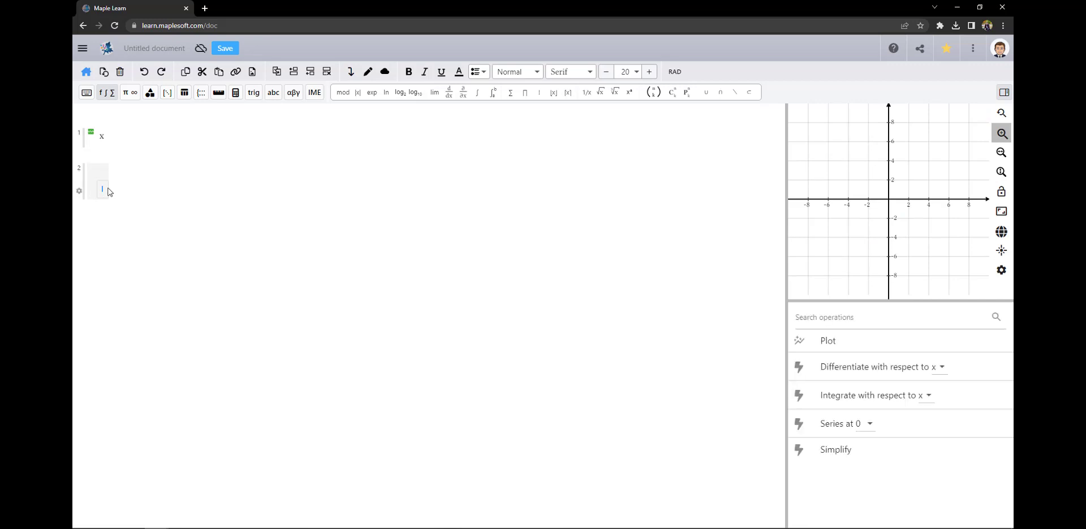
key("Return")
left_click(79, 209)
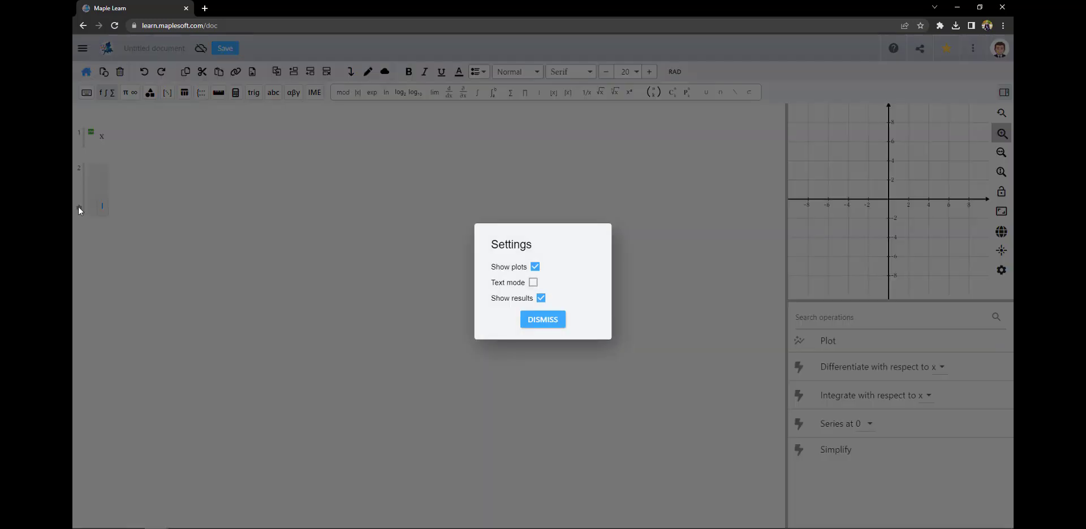
left_click(533, 282)
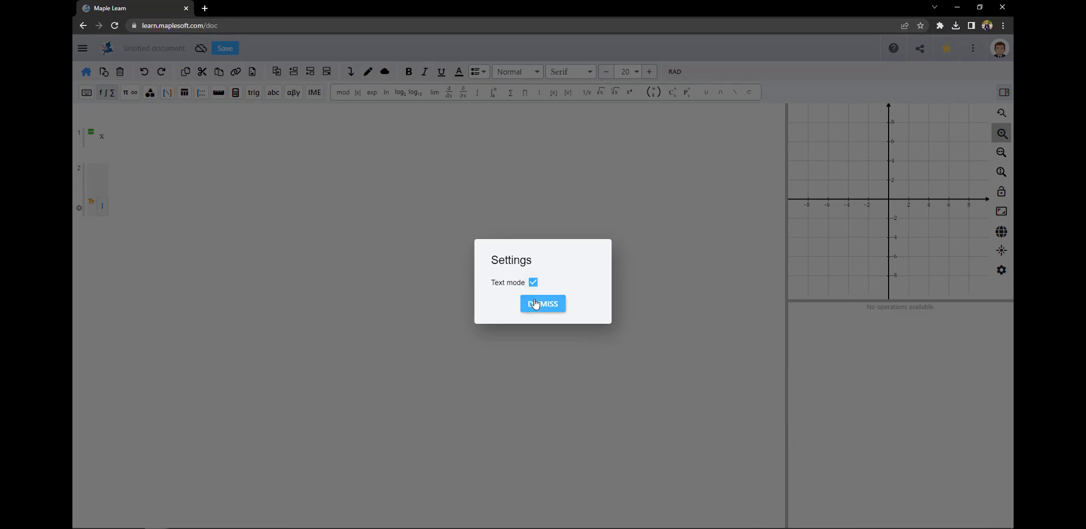
left_click(532, 303)
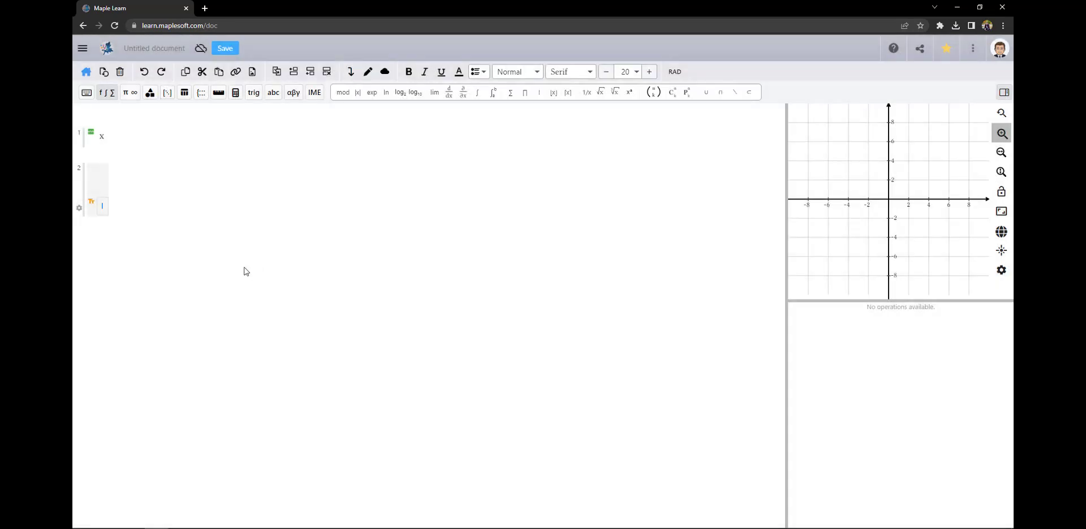
left_click(79, 208)
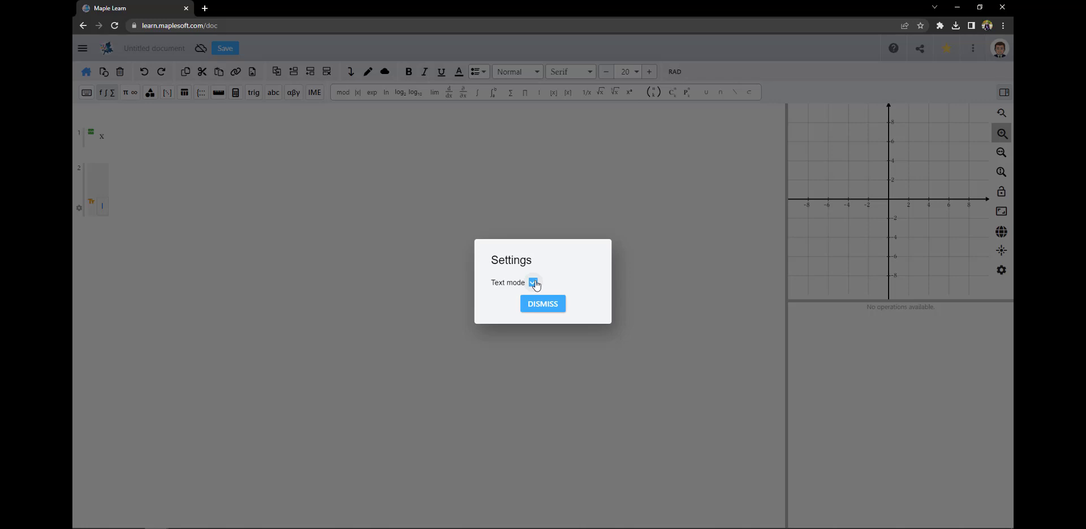
left_click(532, 283)
left_click(537, 318)
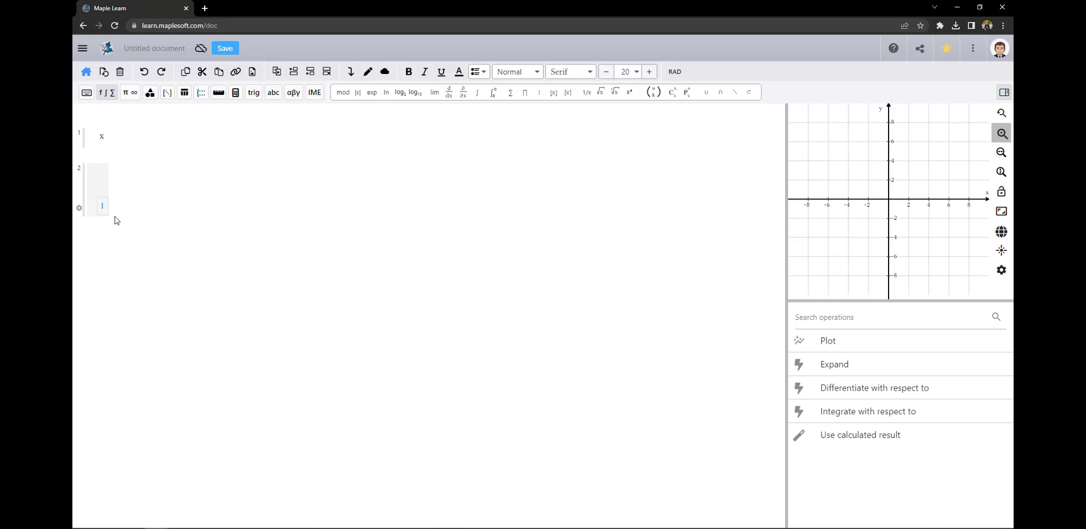
Enter 'test' in the second region and convert it to plain text
type("test")
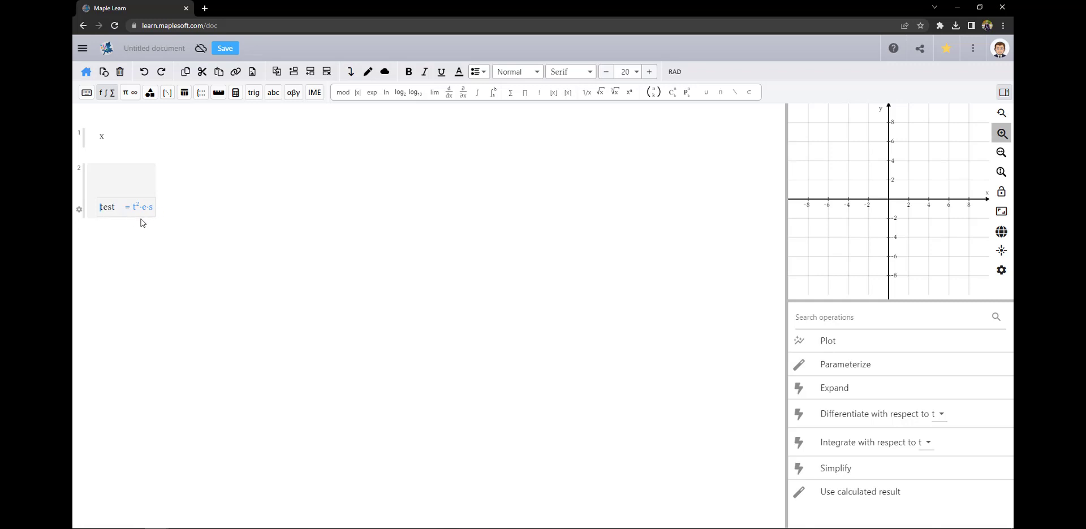
key("F5")
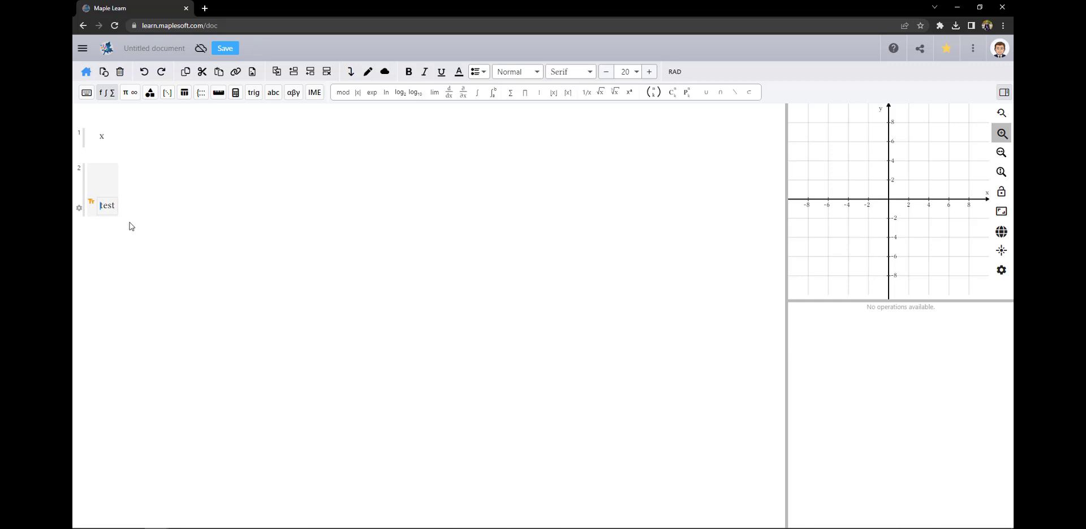
left_click(122, 222)
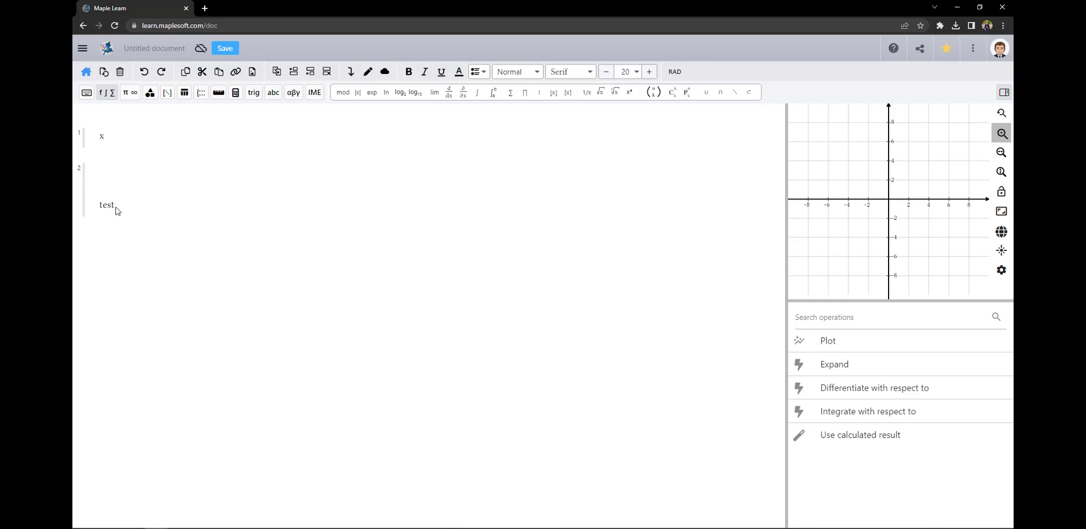
Add a second line reading 'line break' beneath 'test'
left_click(116, 208)
key("Return")
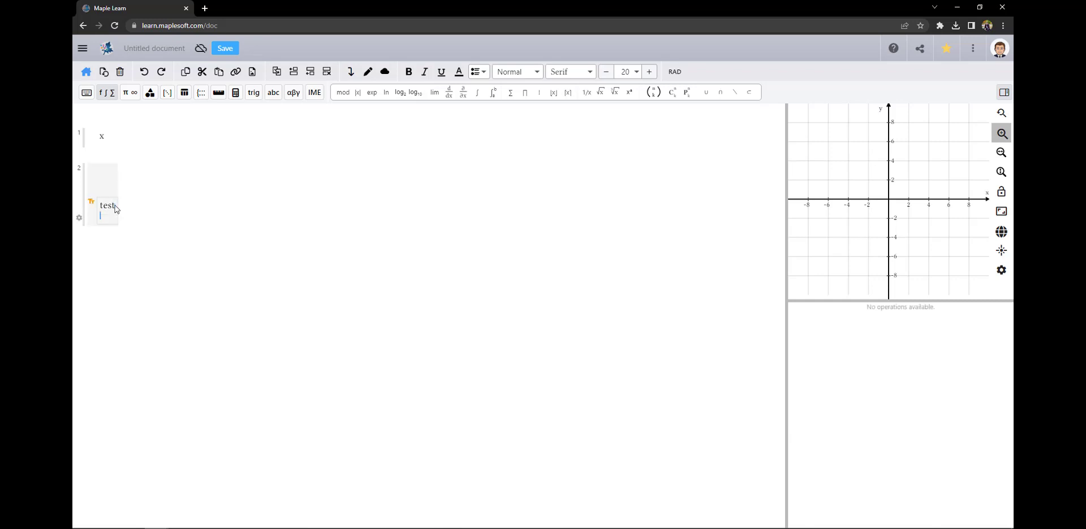
type("line break")
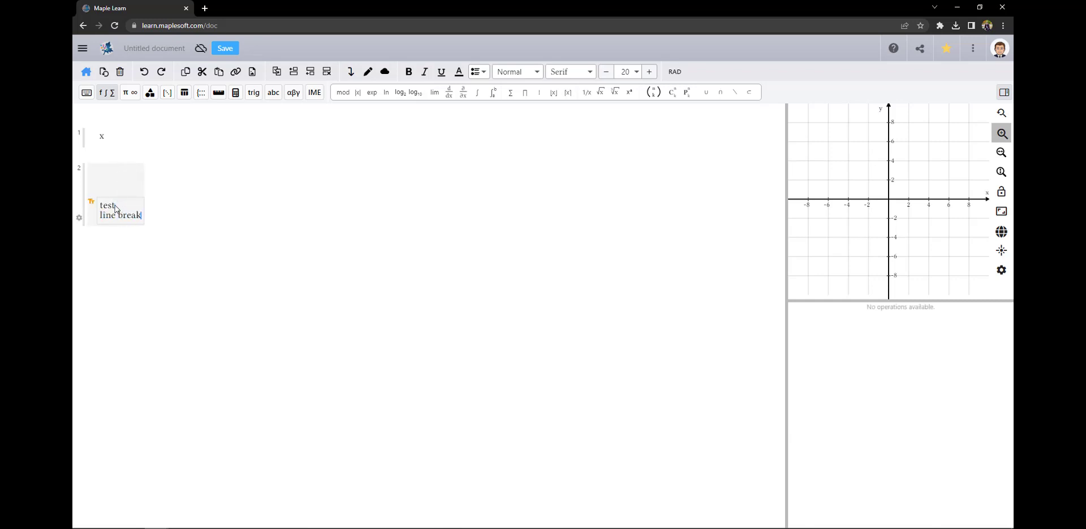
left_click(151, 225)
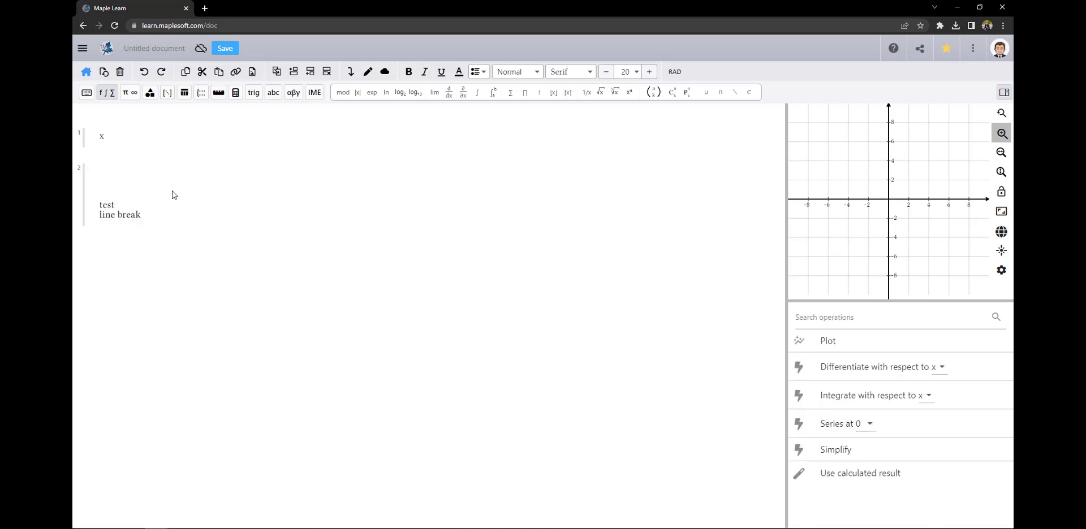
Create a third region and insert a piecewise function template into it
left_click(198, 190)
left_click(201, 92)
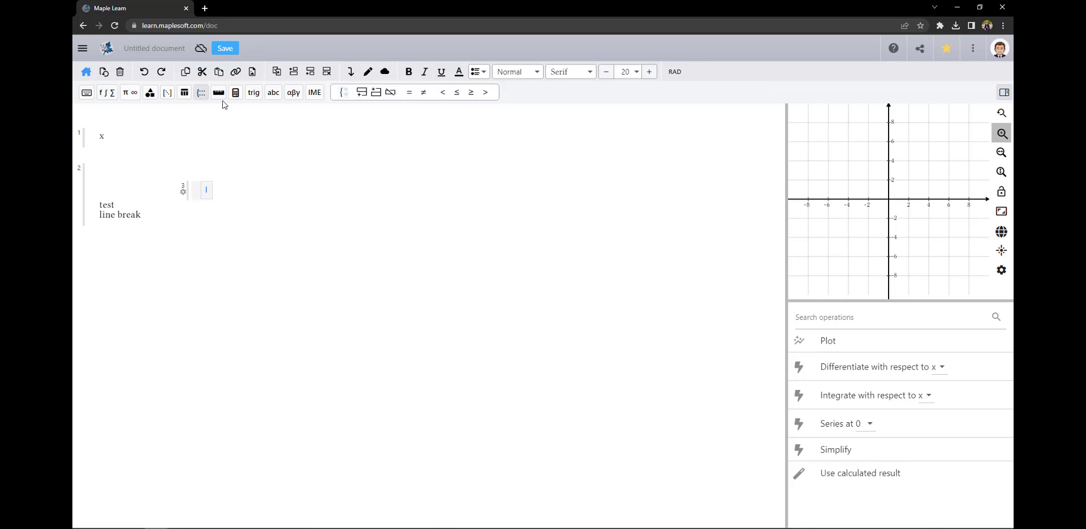
left_click(218, 93)
left_click(168, 95)
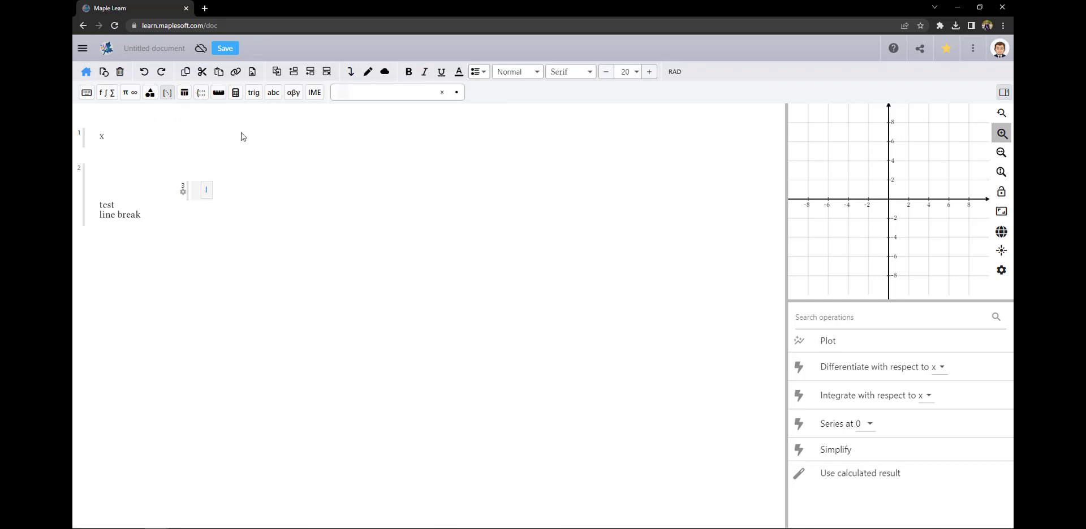
left_click(201, 94)
left_click(345, 96)
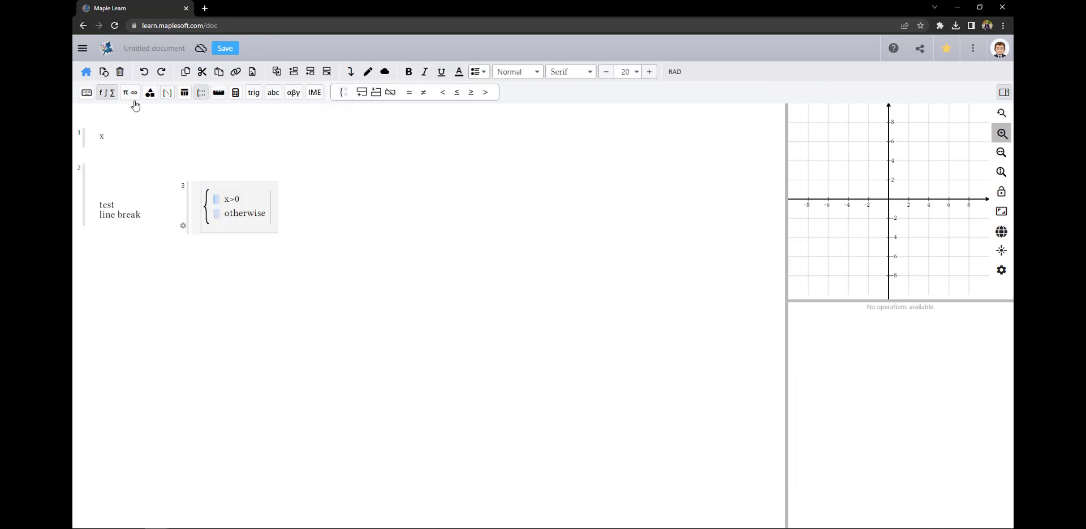
Fill the piecewise otherwise case with π from the constants palette
left_click(108, 93)
left_click(130, 93)
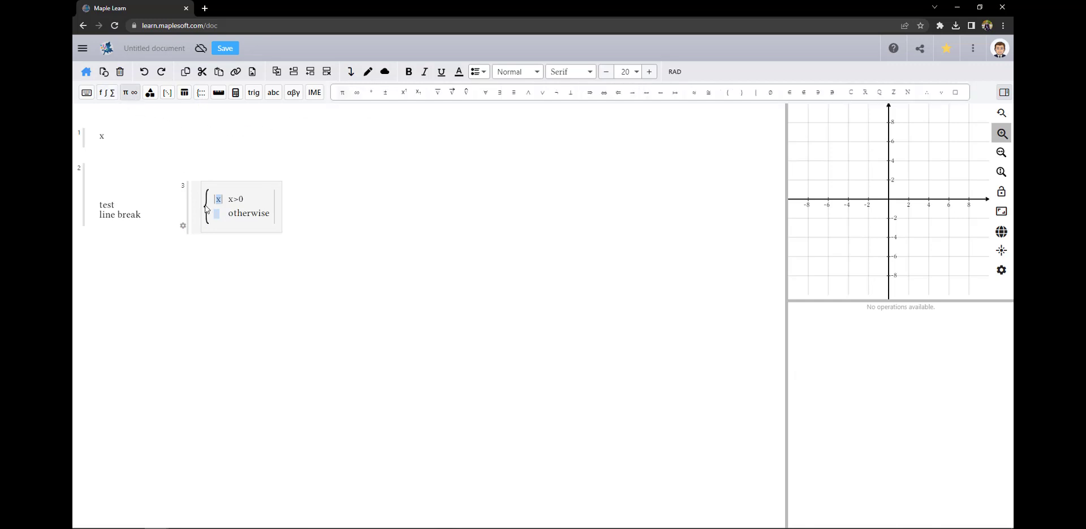
left_click(343, 96)
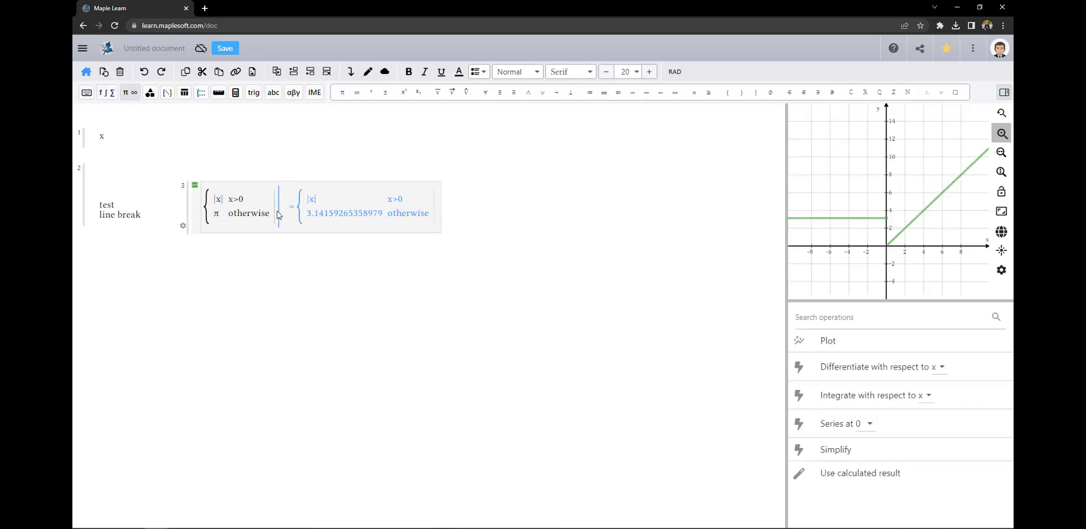
Insert a 2×2 matrix with entries 1, 2, 3, 4 into the third group
left_click(168, 92)
left_click(342, 94)
type("1")
key("Tab")
type("2")
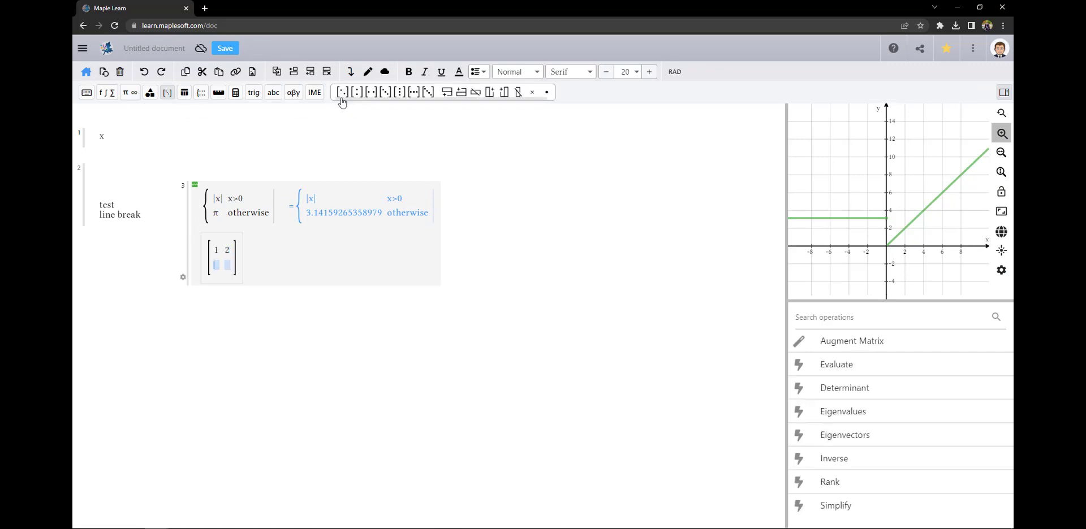
key("Tab")
type("3")
key("Tab")
type("4")
left_click(249, 312)
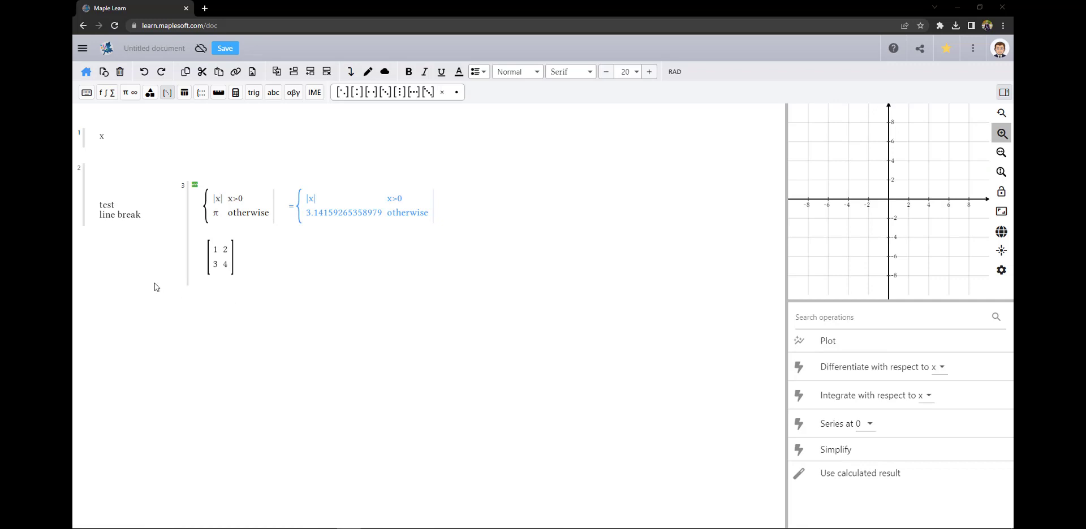
left_click(141, 217)
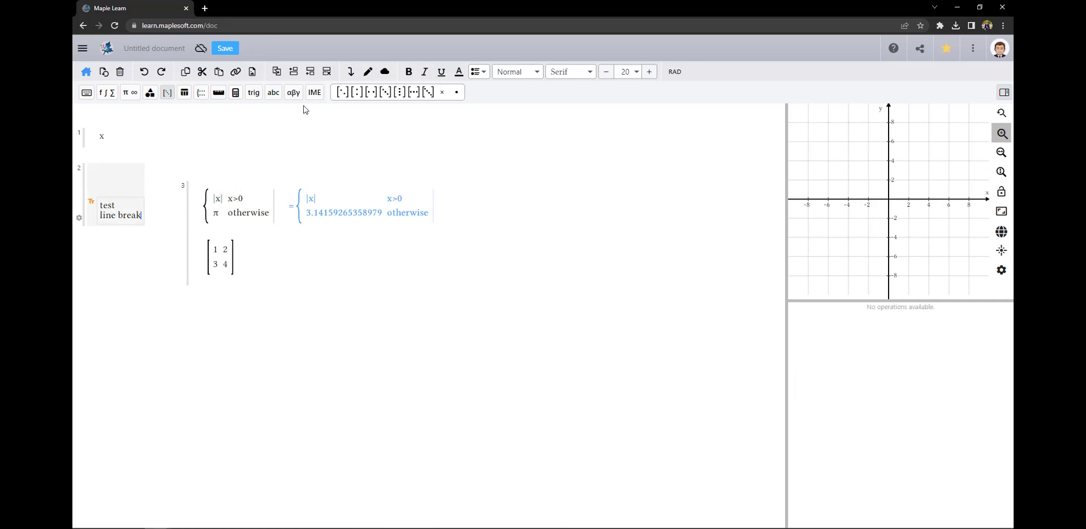
Add sin(x) below the text note and an x line above it
left_click(308, 74)
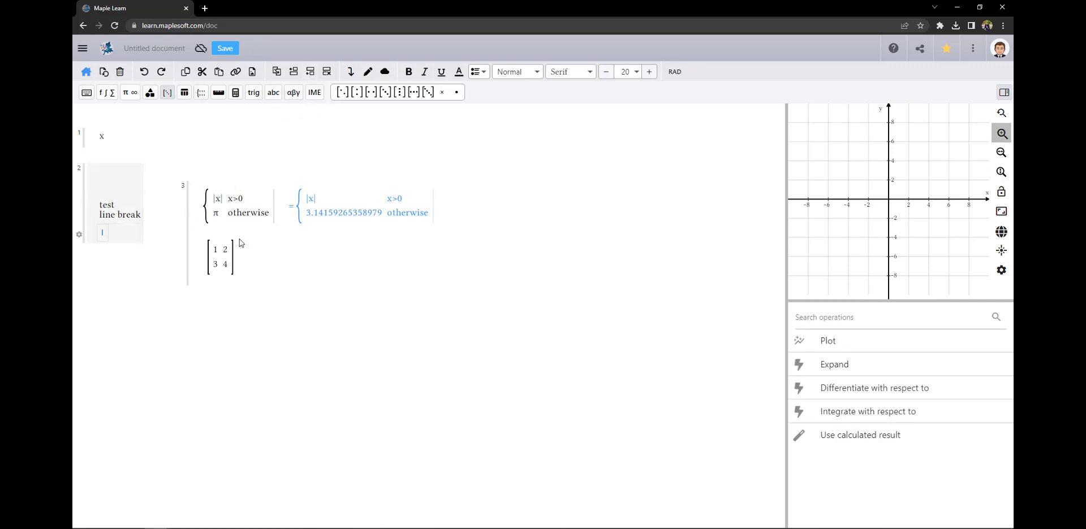
type("sin(x)")
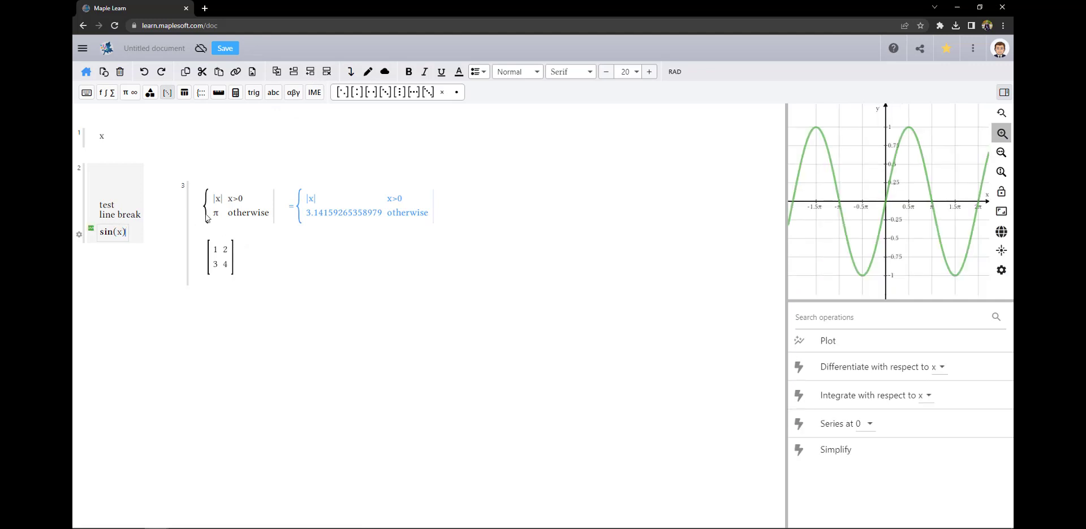
left_click(293, 74)
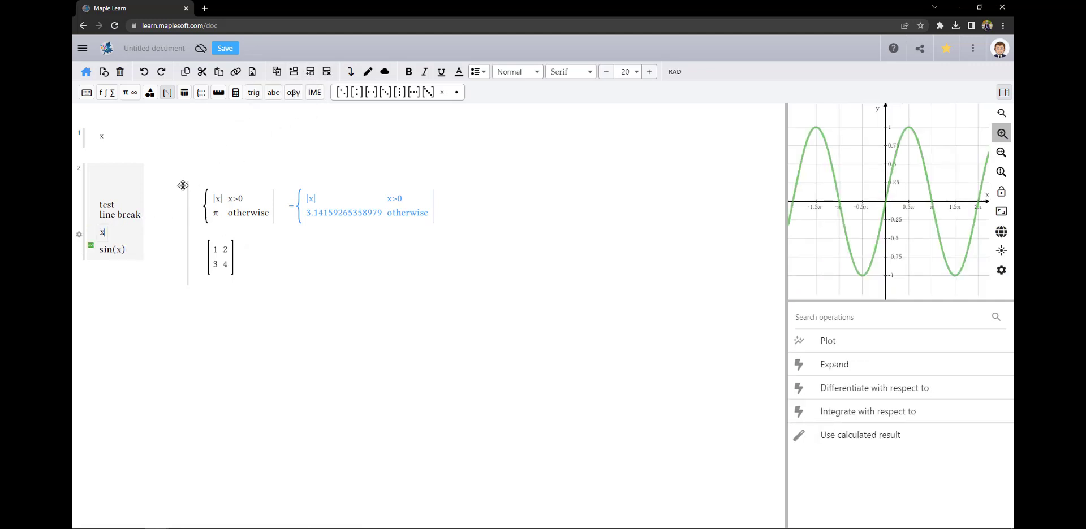
type("x")
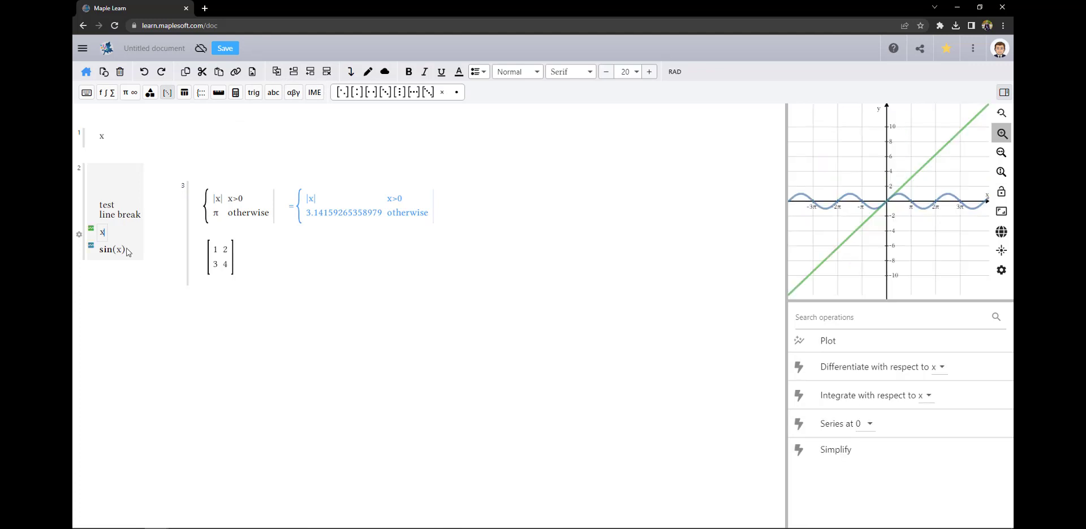
Try adding and removing empty math lines around sin(x) in the second group
left_click(128, 252)
key("Return")
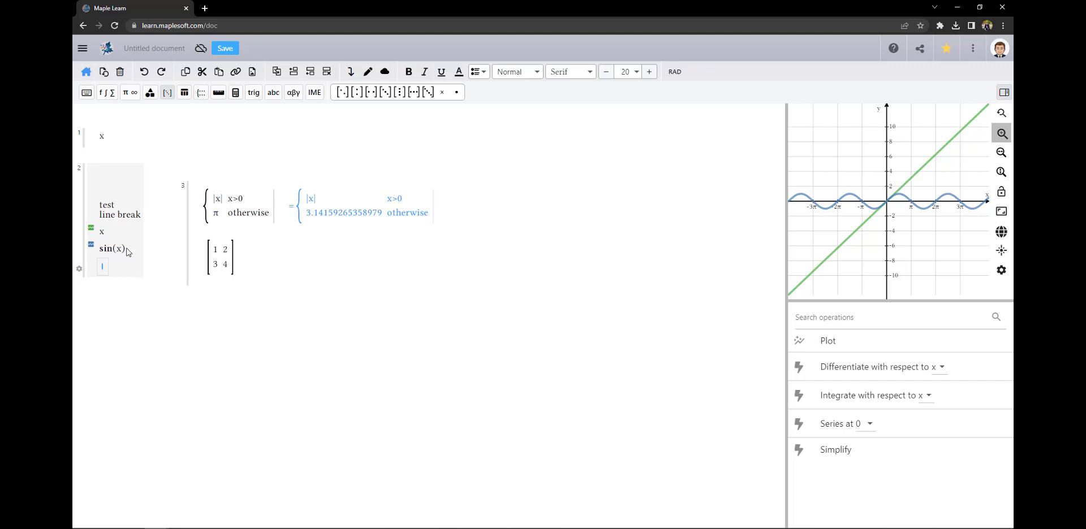
left_click(101, 252)
key("Return")
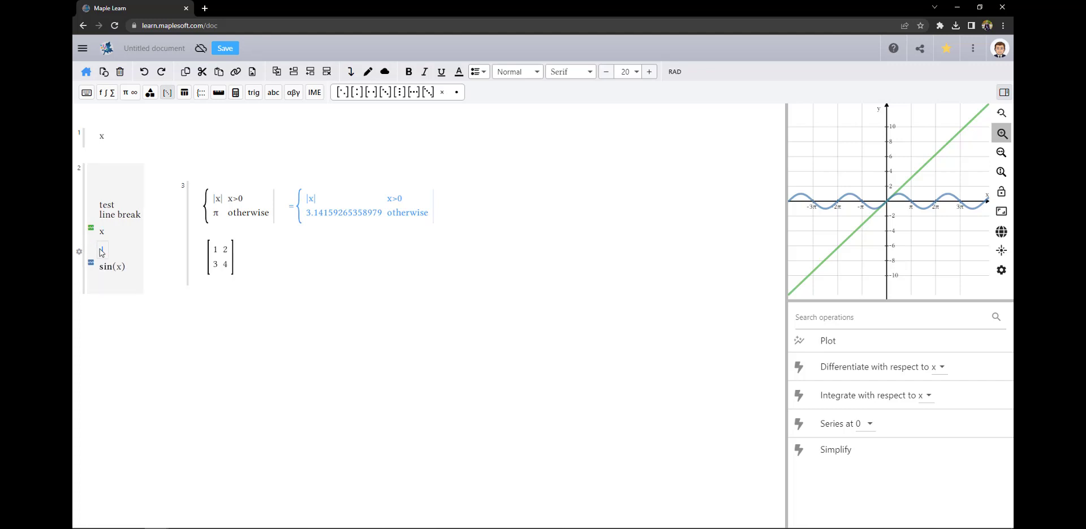
left_click(158, 310)
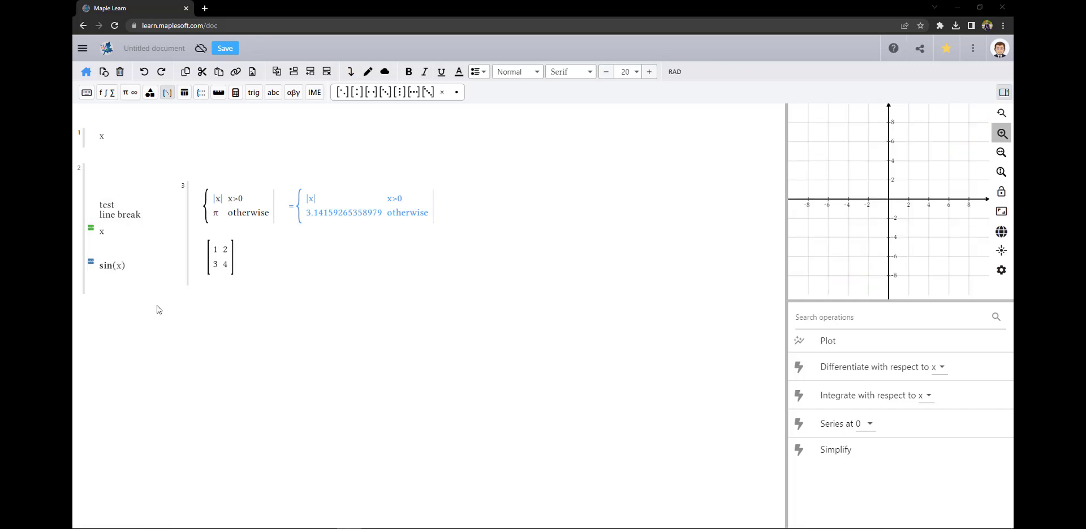
left_click(110, 245)
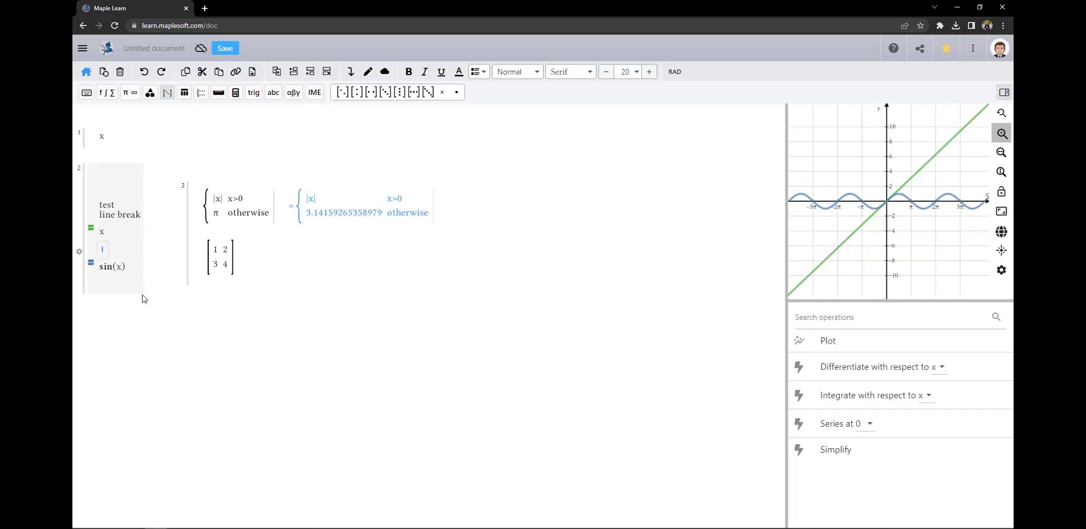
Zoom the graph around the origin, enable tracing, and add -x+5 below the matrix
left_click(245, 258)
scroll(892, 226, "up", 3)
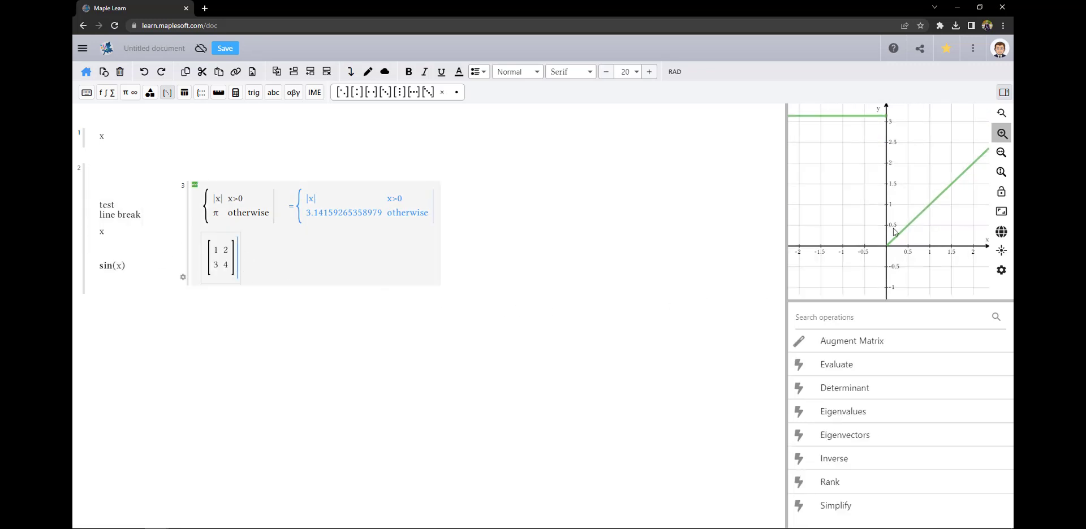
left_click(1001, 172)
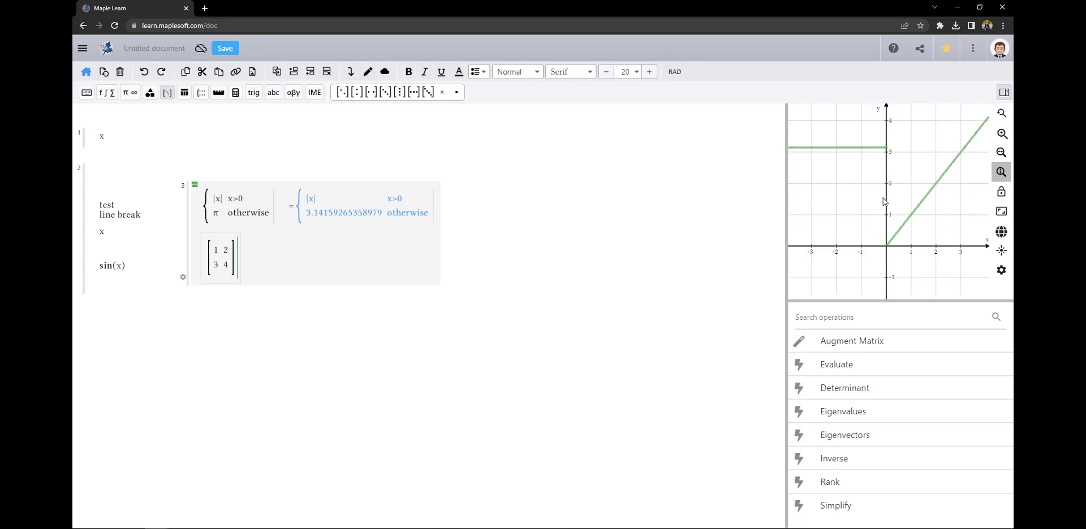
left_click(1001, 251)
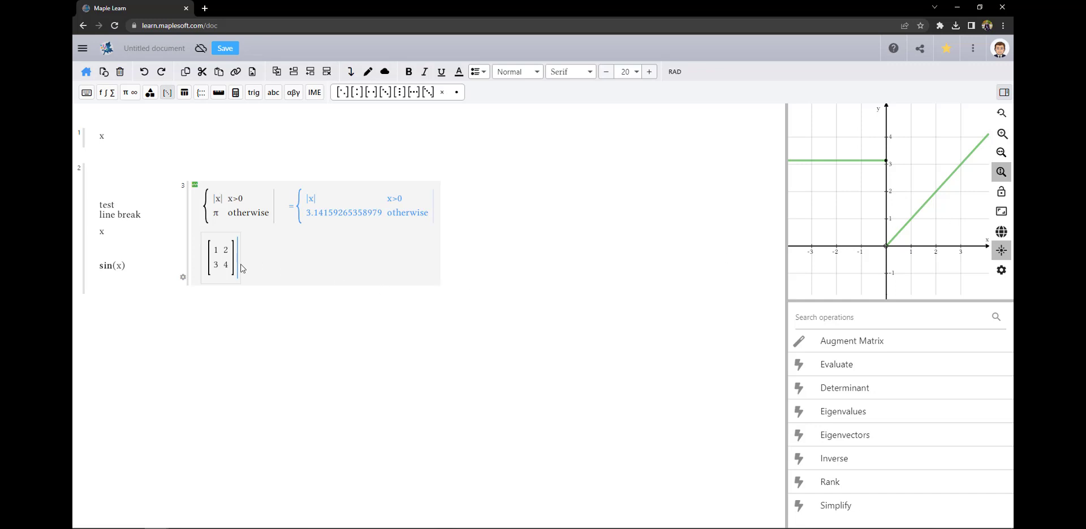
key("Return")
type("-x+5")
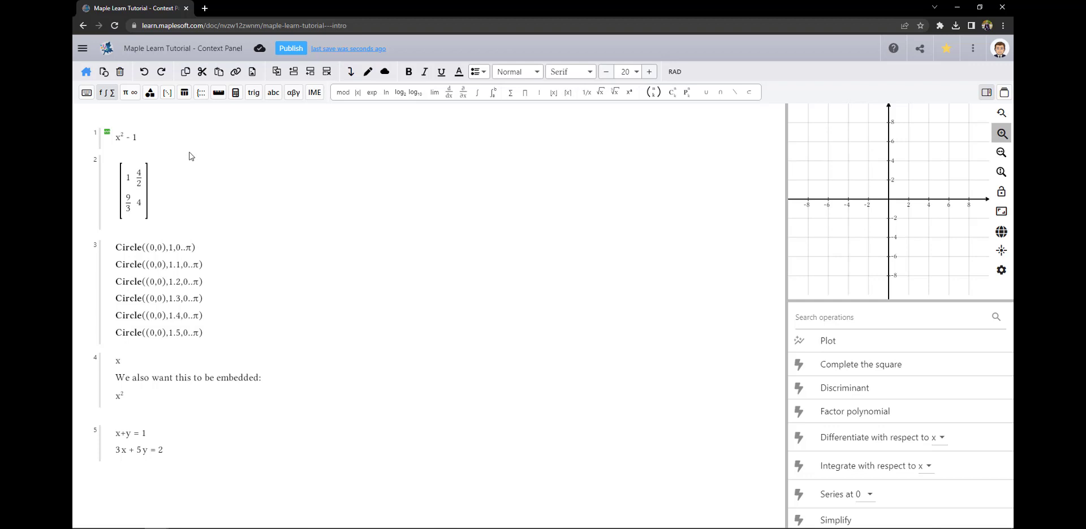
Preview the graph of x²−1 and the matrix's available operations
left_click(136, 140)
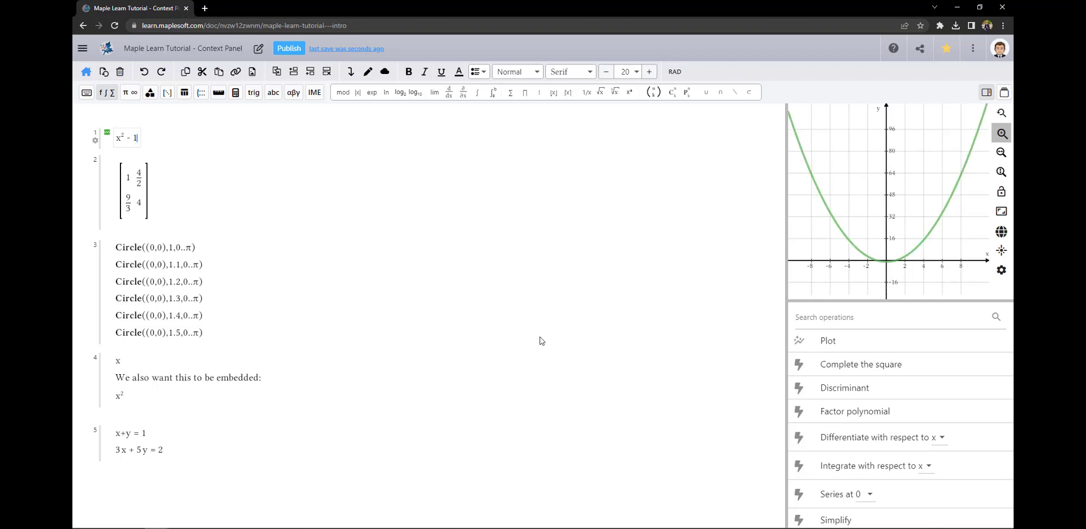
left_click(151, 209)
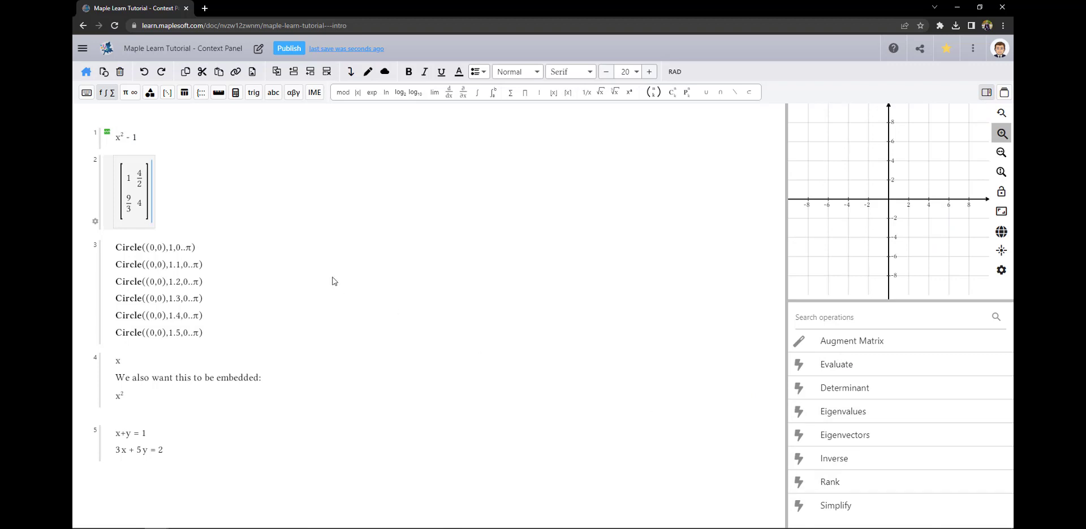
left_click(192, 193)
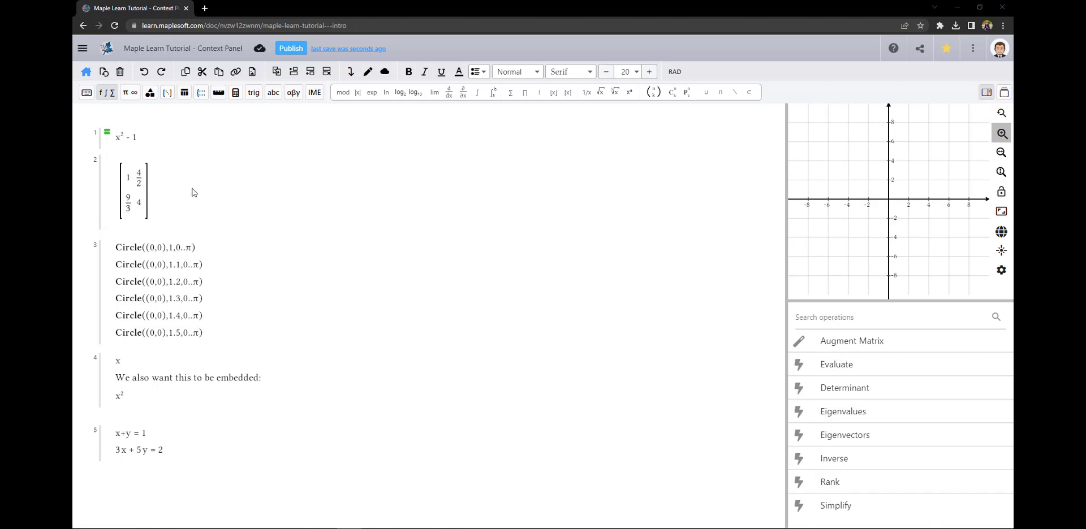
Create a new group beside the matrix evaluating log₂(8) = 3
left_click(247, 184)
type("log")
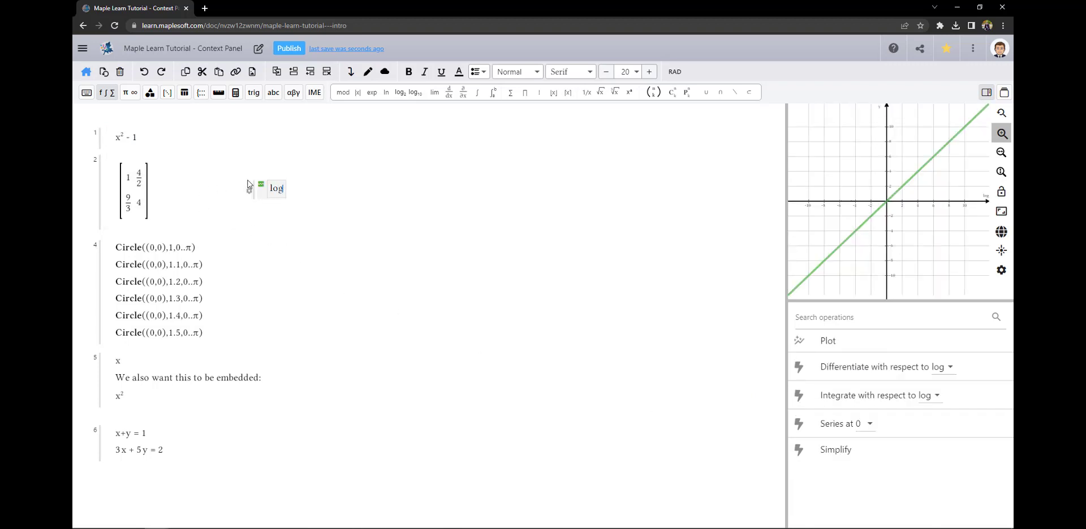
type("_2")
key("Right")
type("(8)")
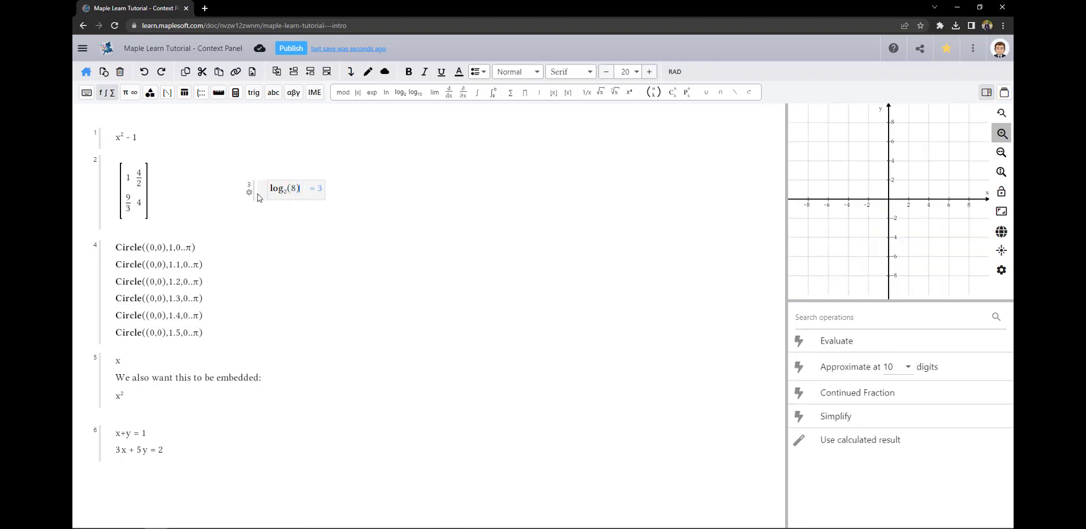
Differentiate x²−1 with respect to x from the context panel
left_click(139, 137)
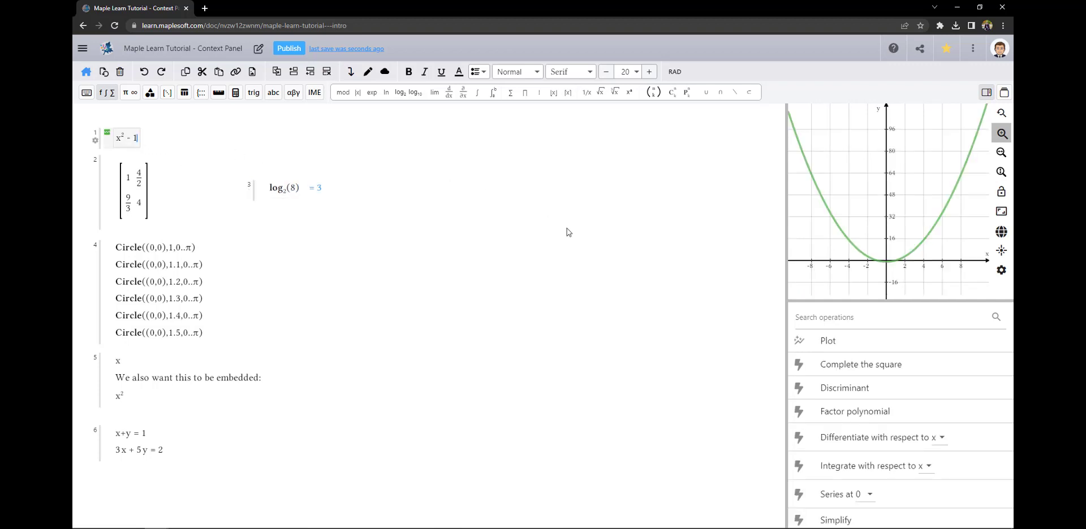
left_click(823, 438)
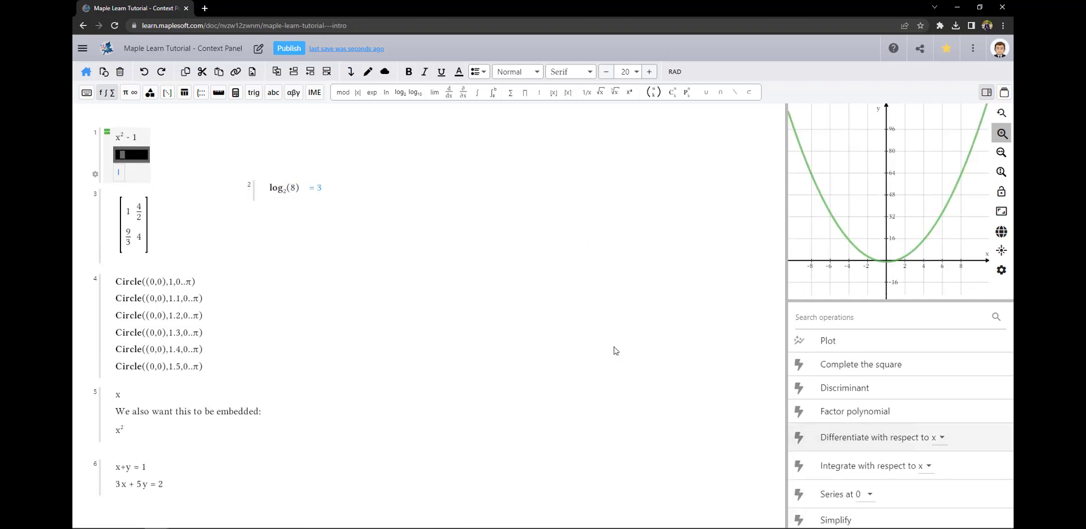
left_click(223, 213)
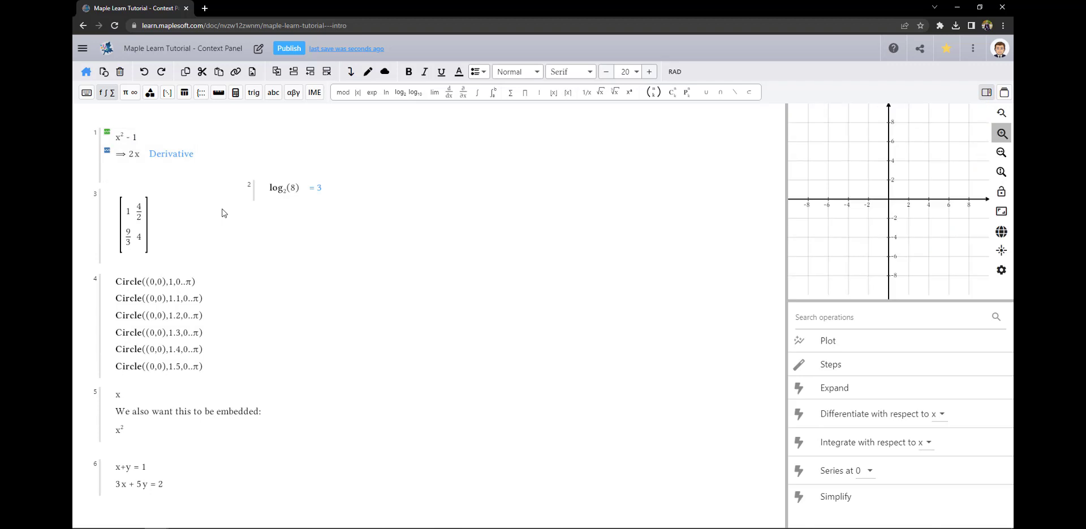
Edit the first expression to x³ − 1 + x so its derivative reads 3x²+1
left_click(125, 137)
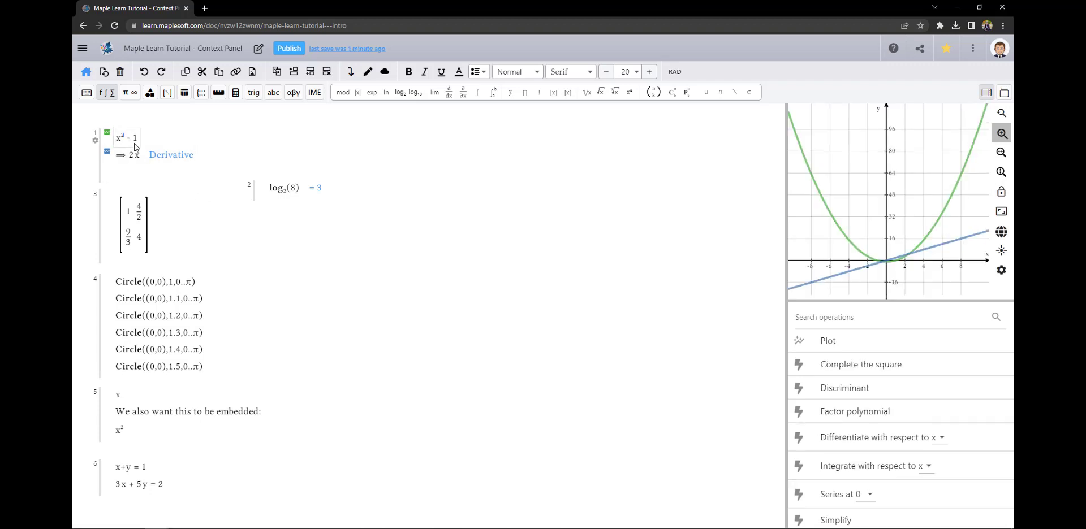
key("BackSpace")
type("3")
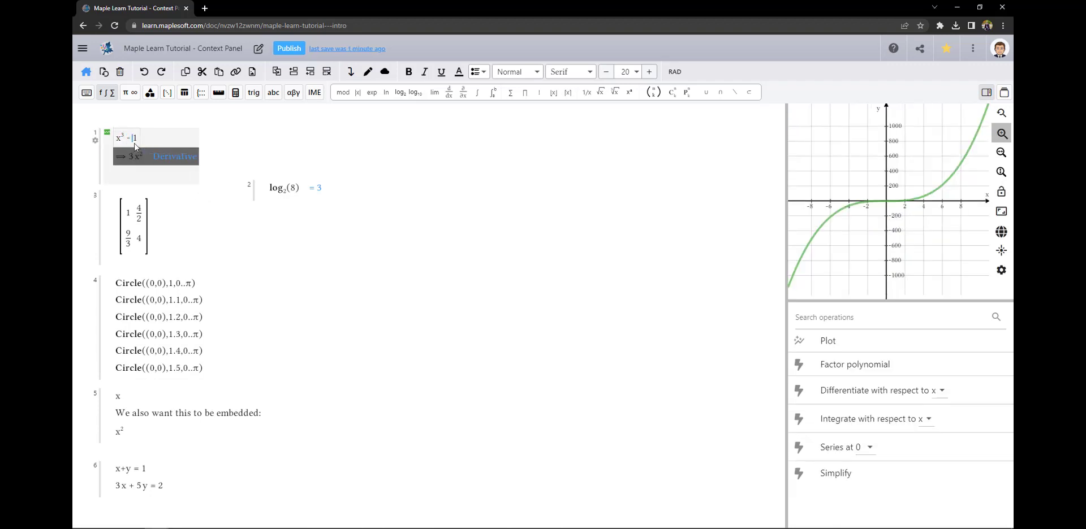
type("+x")
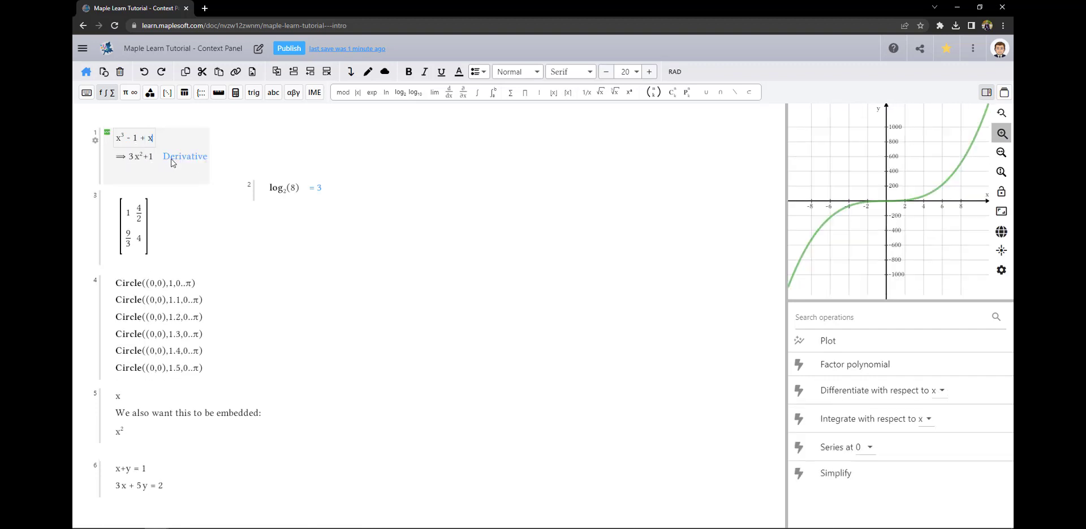
left_click(201, 209)
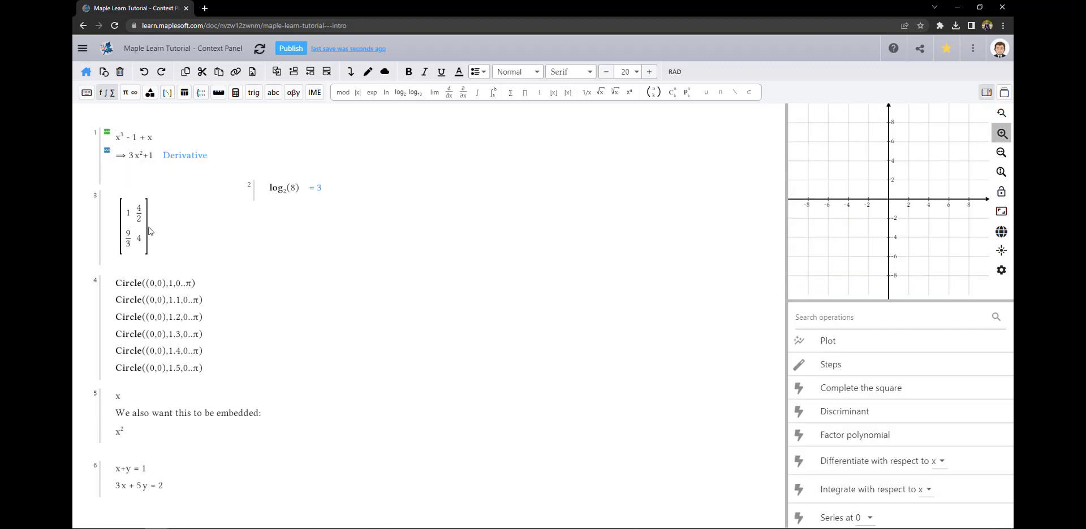
Apply the Simplify operation to the matrix, giving rows 1 2 and 3 4
left_click(802, 321)
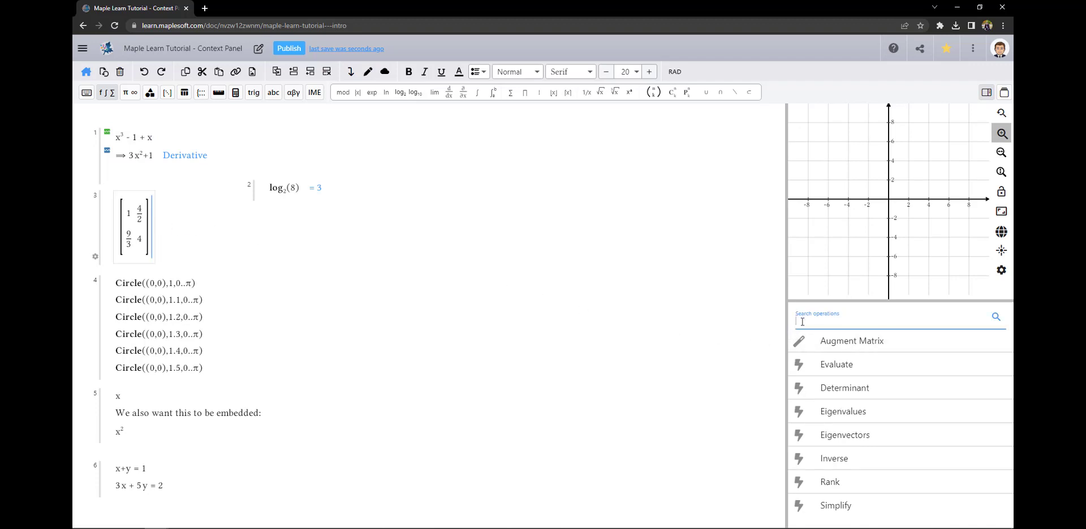
type("sim")
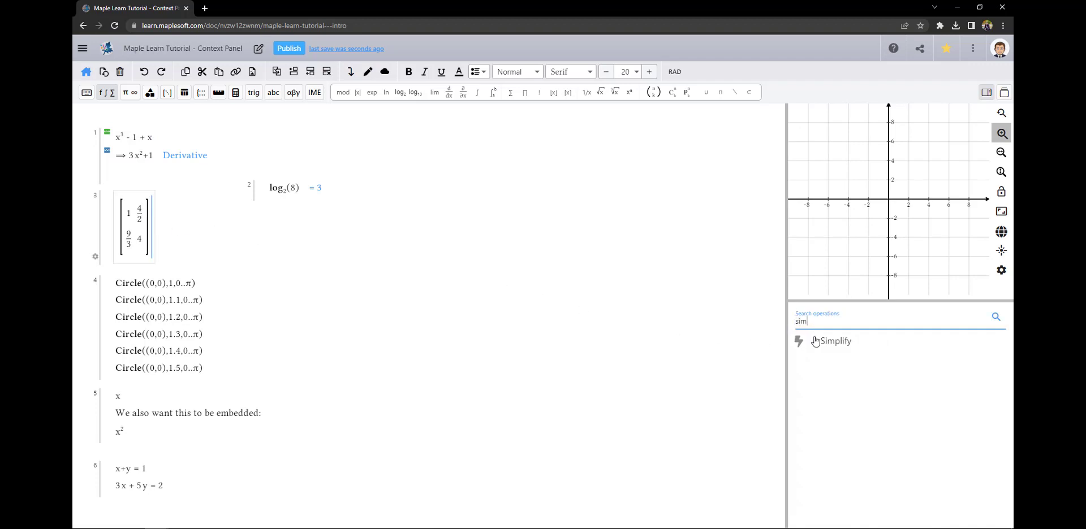
left_click(815, 342)
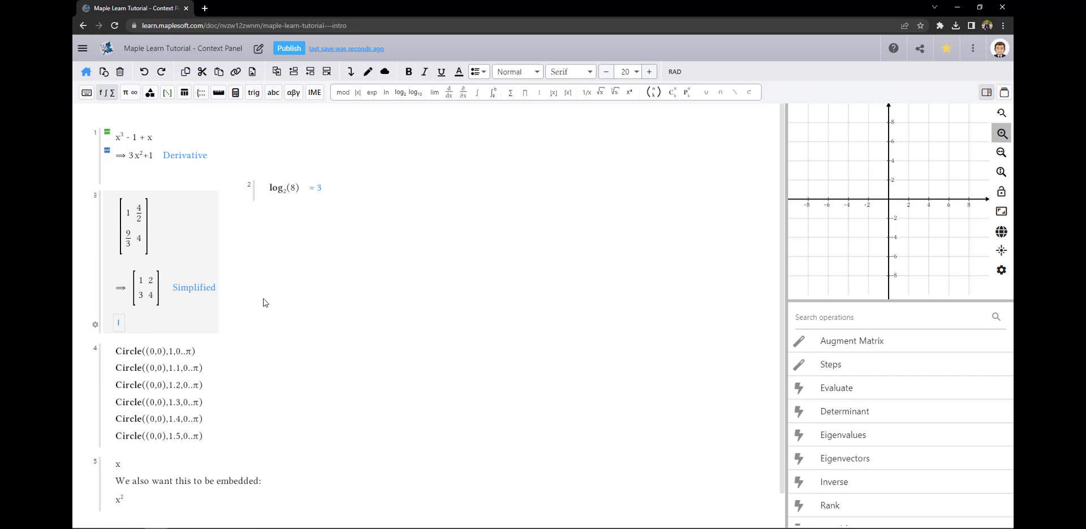
left_click(233, 270)
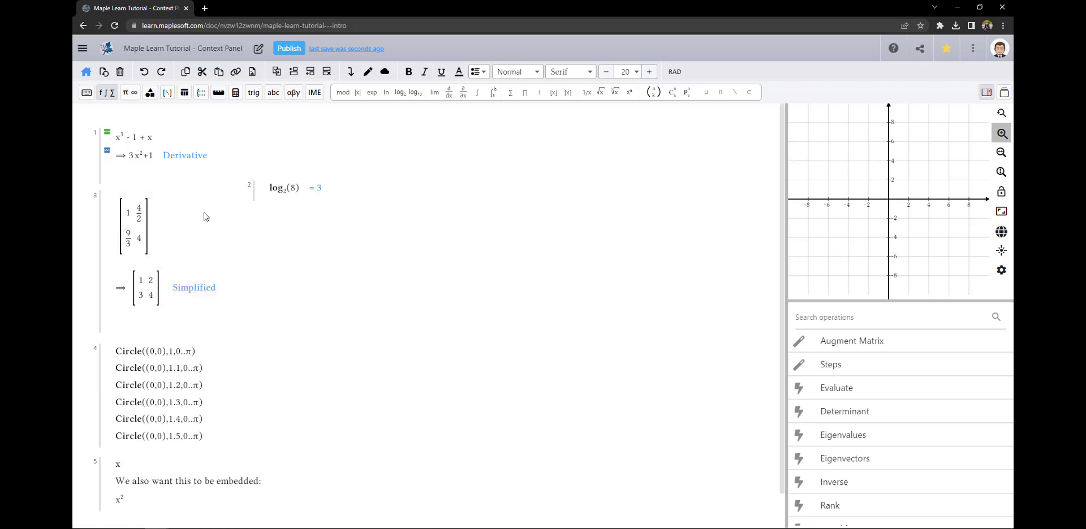
left_click(150, 92)
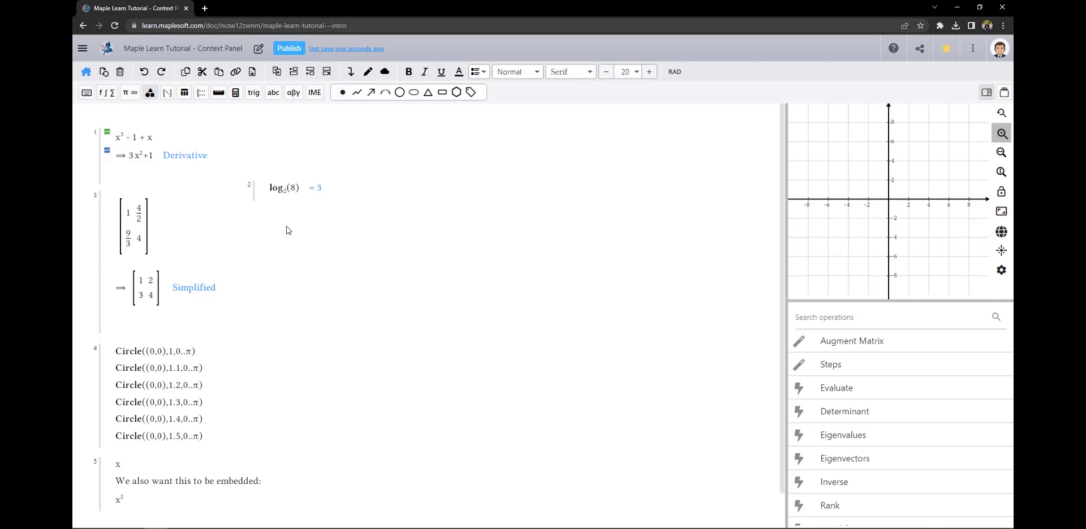
Insert a triangle with vertices (0,0), (0,2) and (1,2)
left_click(428, 94)
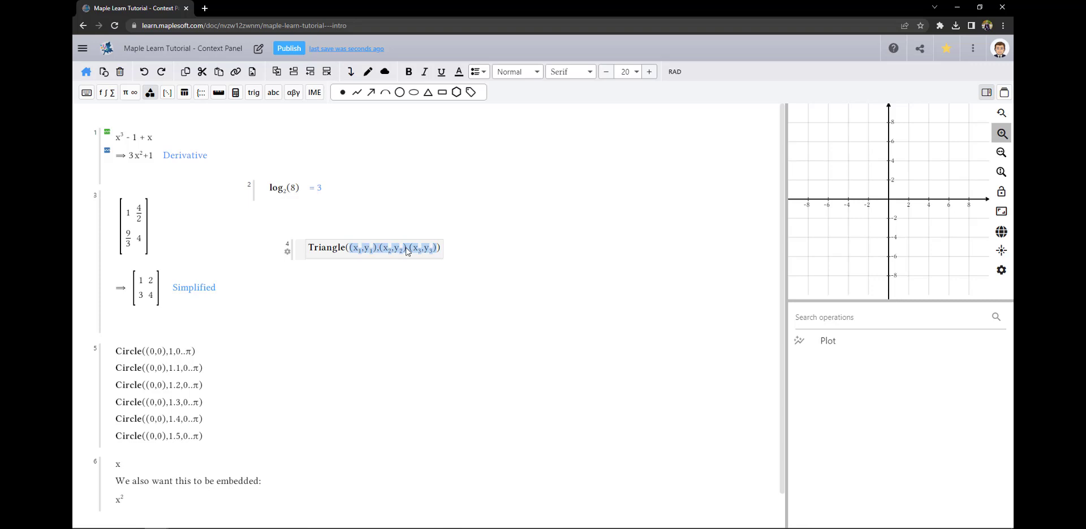
left_click(360, 252)
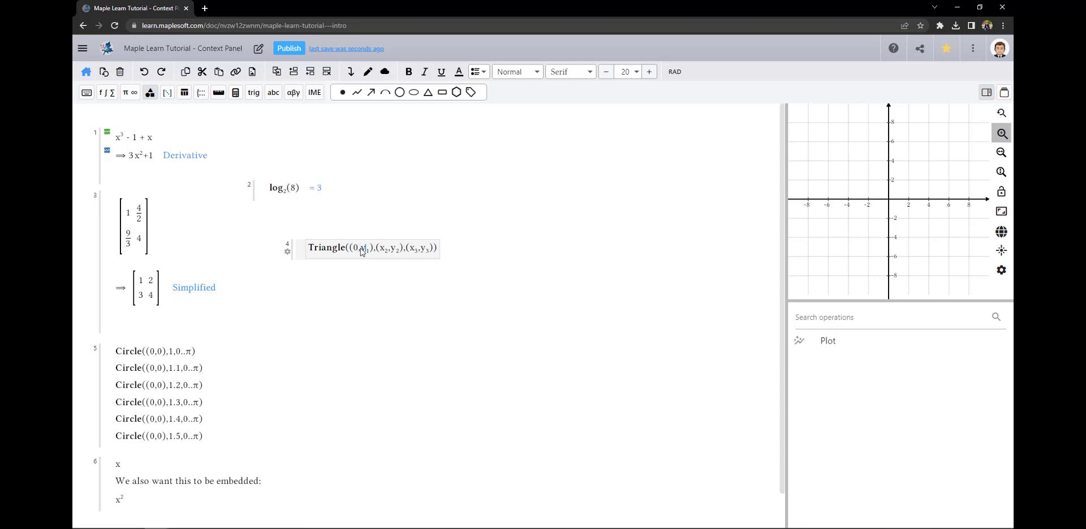
type("0002")
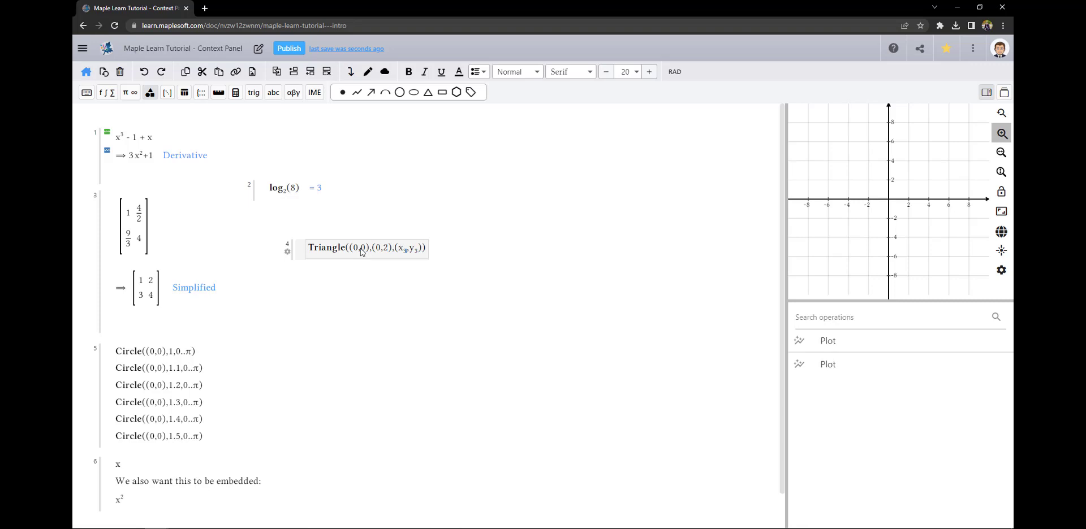
type("1")
type("2")
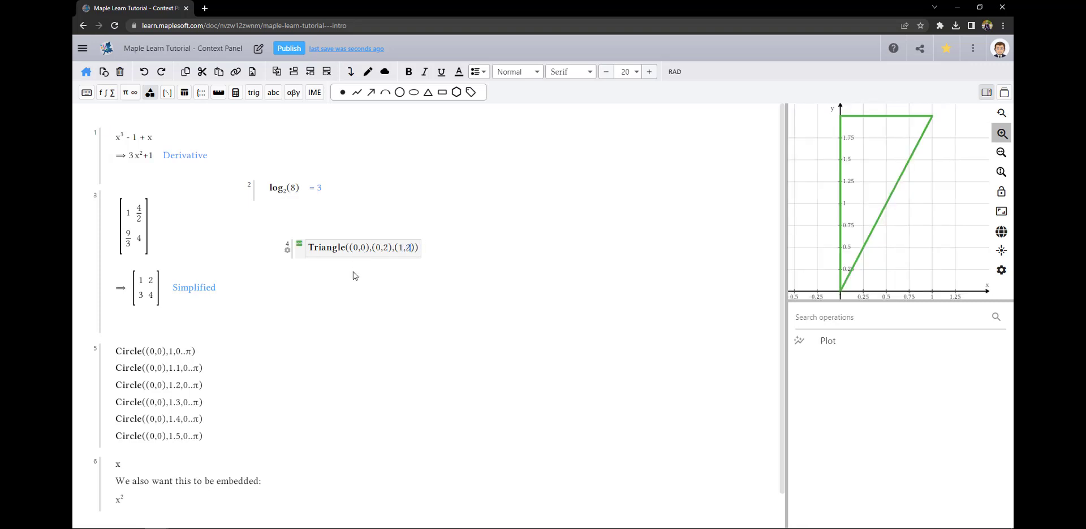
left_click(355, 276)
Embed the triangle's plot in the document beneath its expression
left_click(333, 252)
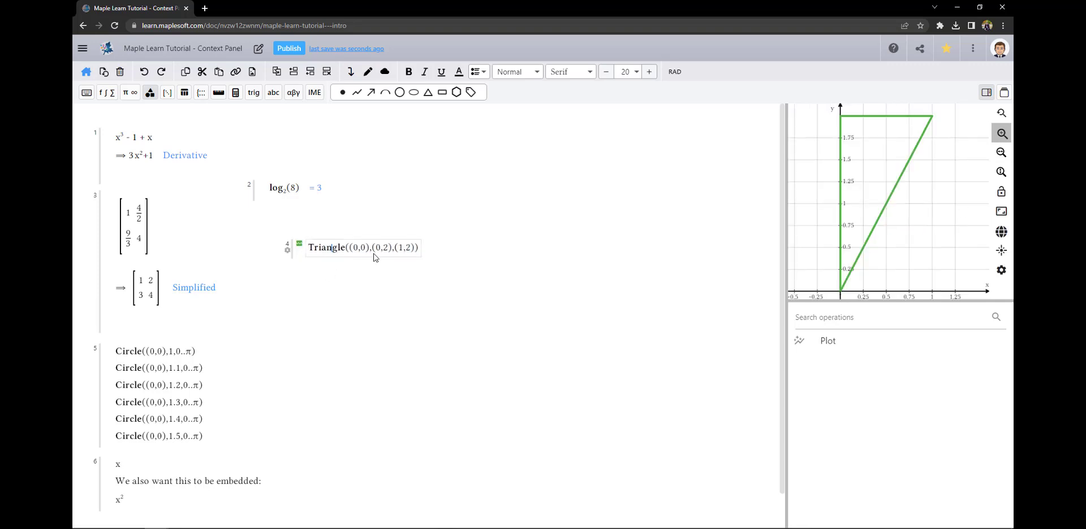
left_click(829, 343)
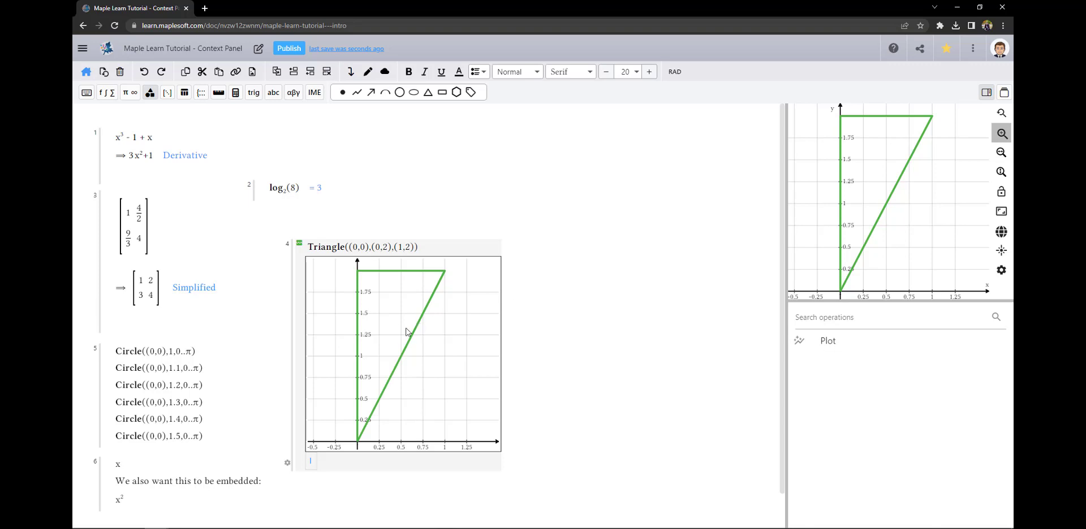
left_click(145, 139)
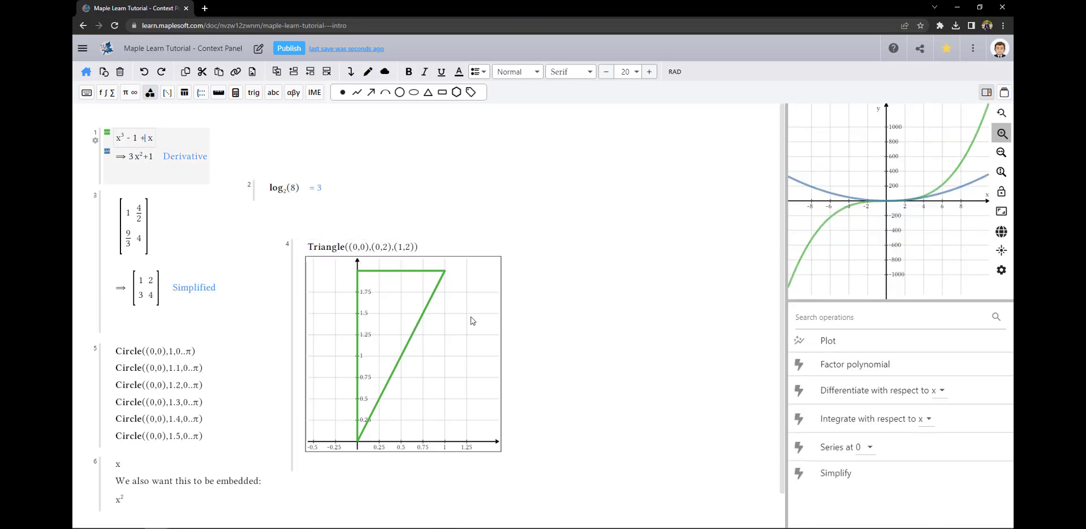
left_click(357, 497)
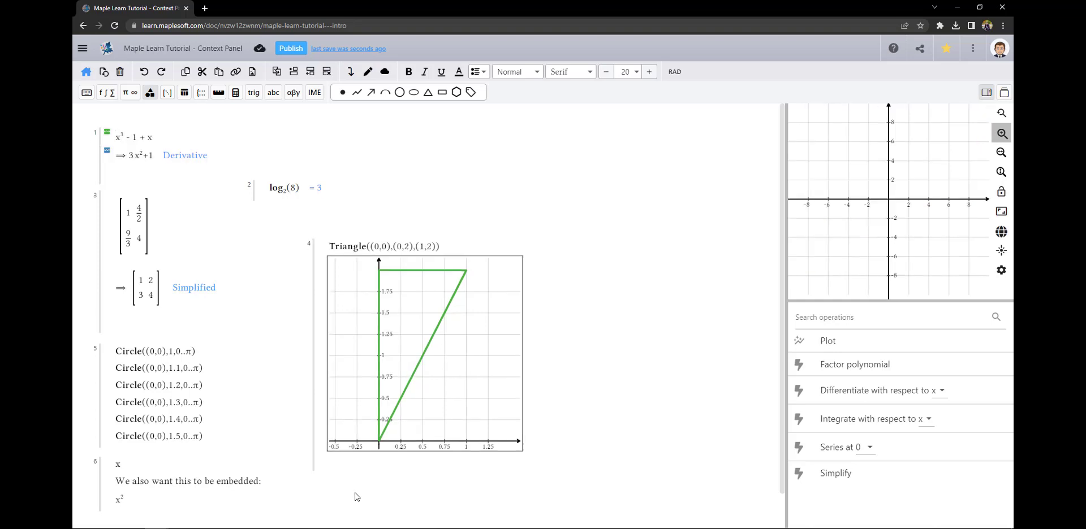
Select all six Circle lines in group 5 and embed their nested rainbow semicircles as a plot
left_click(165, 355)
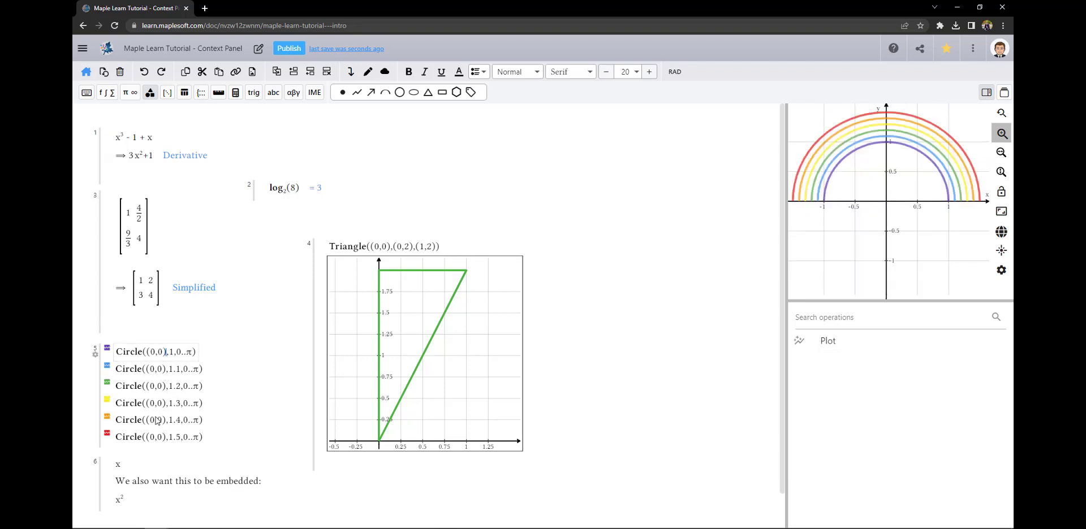
left_click(152, 442)
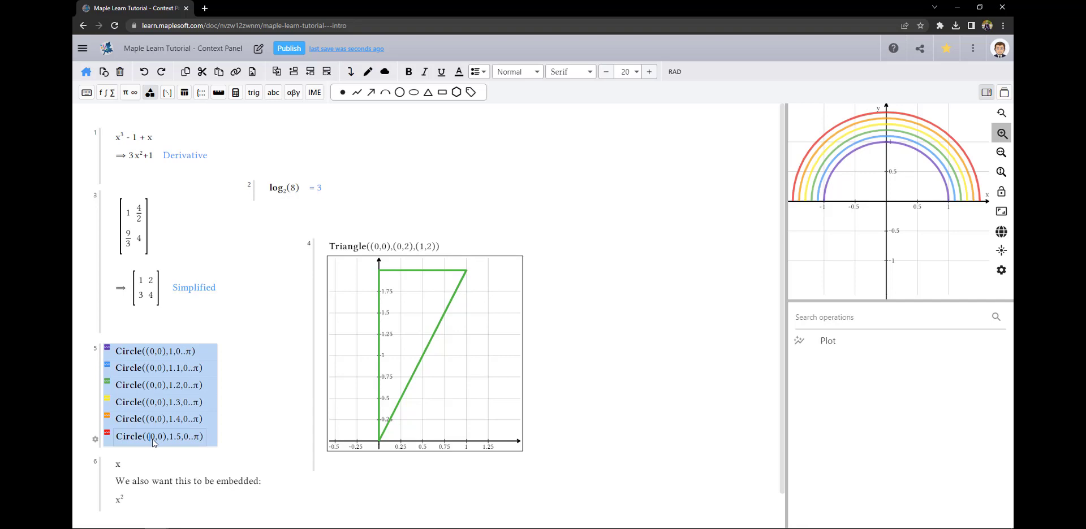
left_click(830, 348)
scroll(403, 402, "down", 4)
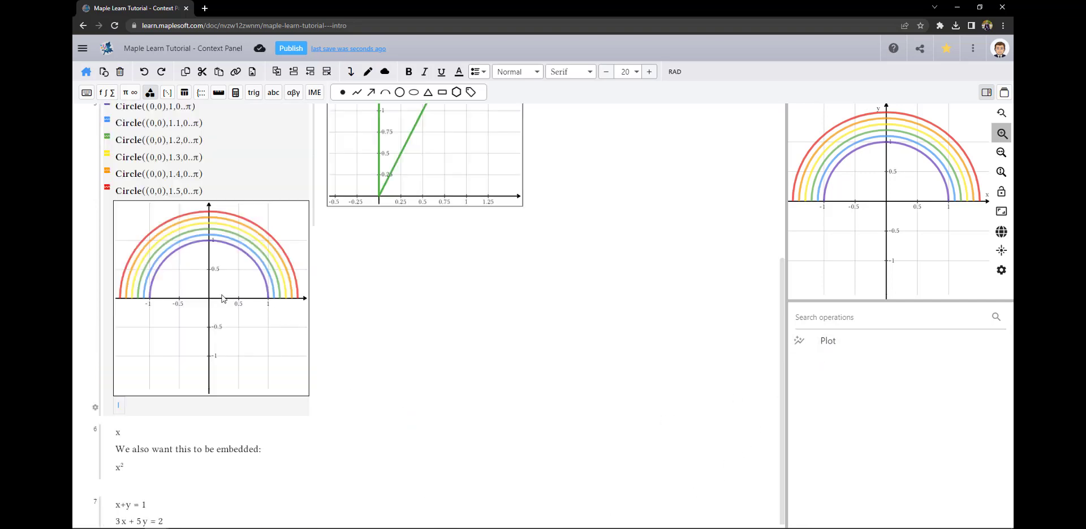
left_click(151, 468)
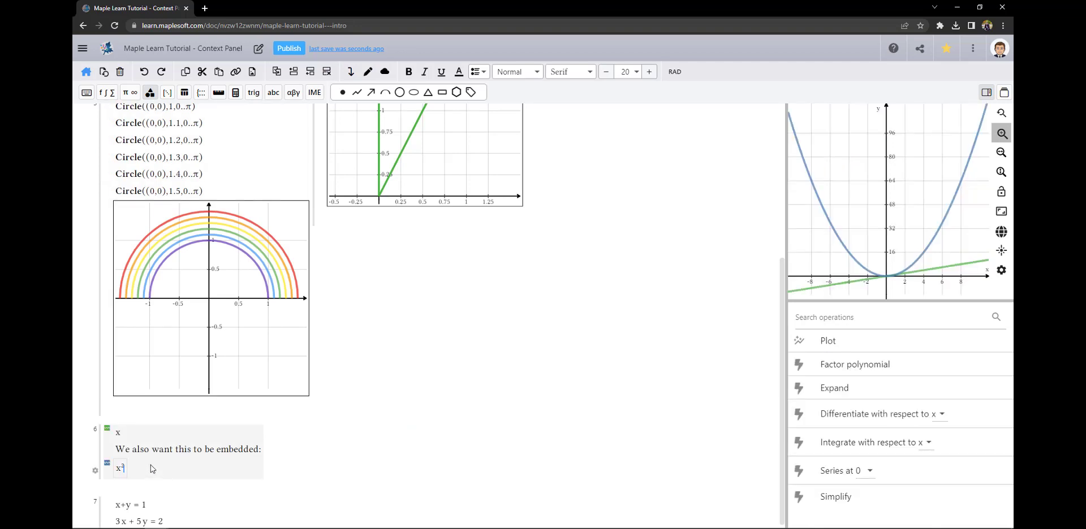
Embed a plot of x and x² beneath group 6
left_click(123, 436)
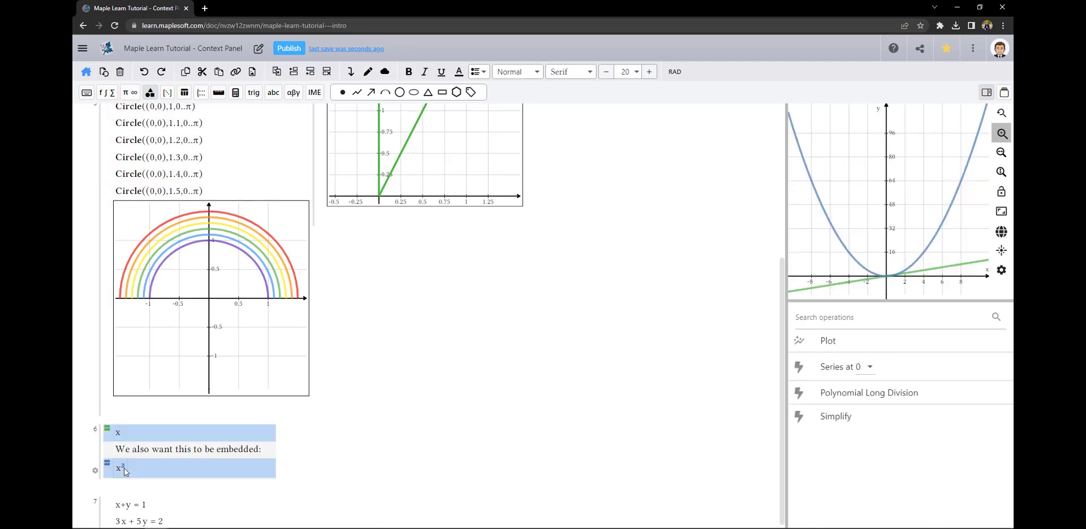
left_click(127, 472, "ctrl")
left_click(828, 341)
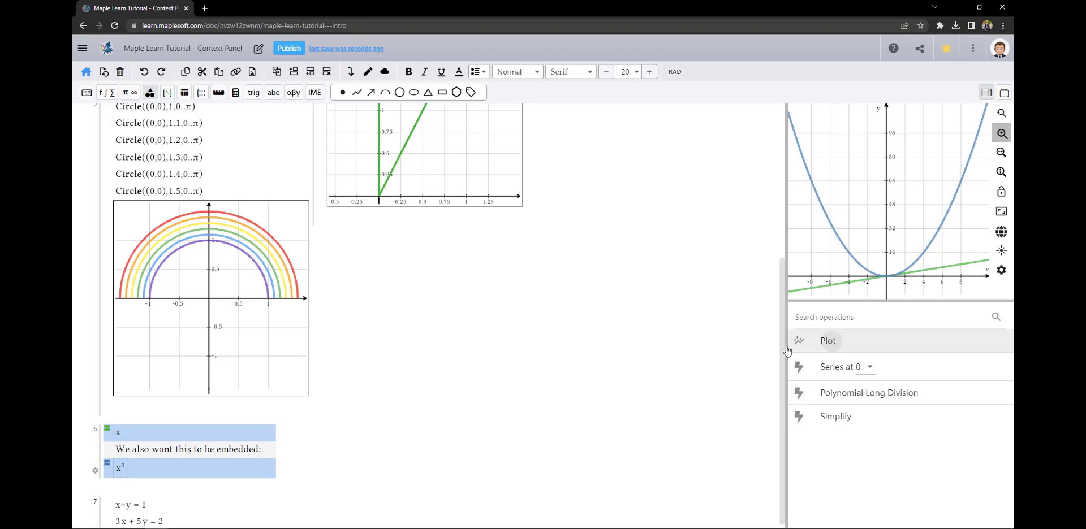
scroll(469, 394, "down", 4)
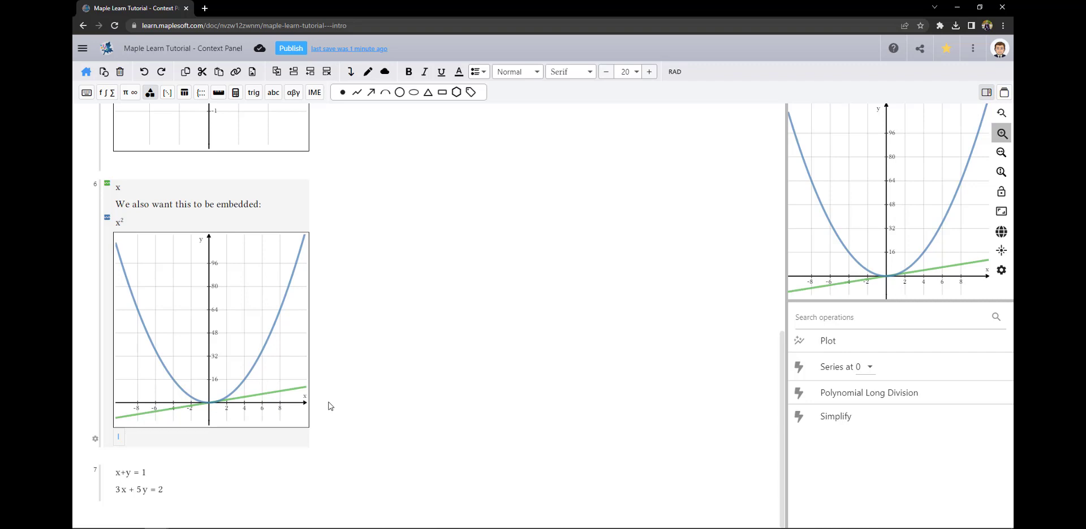
Solve the system x+y=1, 3x+5y=2 in group 7, giving x=3/2, y=-1/2
left_click(131, 474)
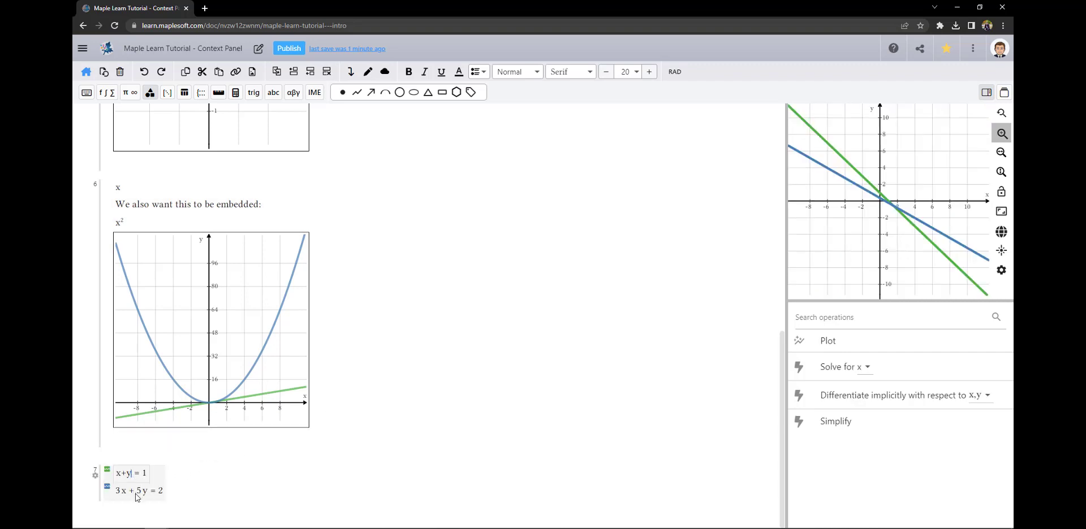
left_click(135, 494)
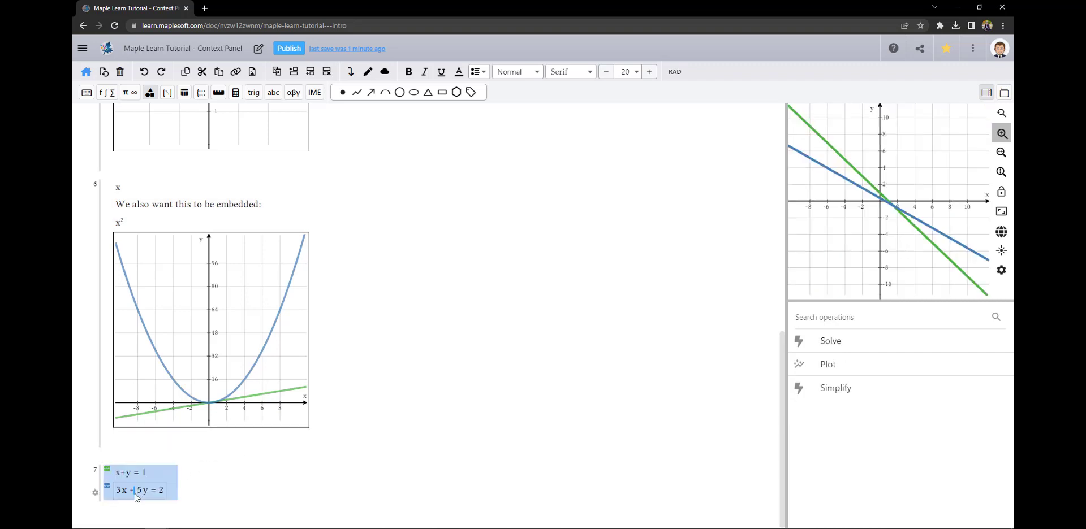
left_click(828, 342)
scroll(277, 404, "down", 4)
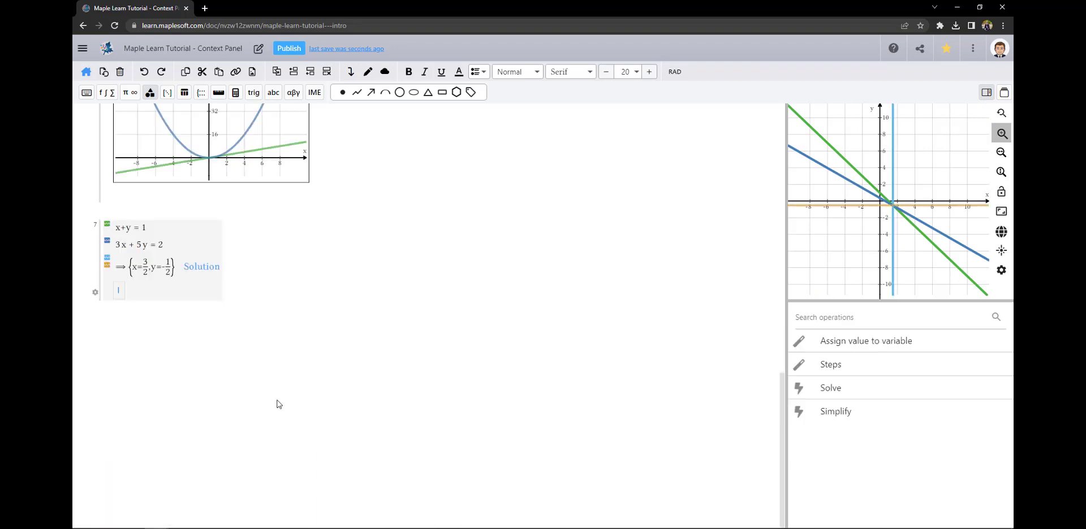
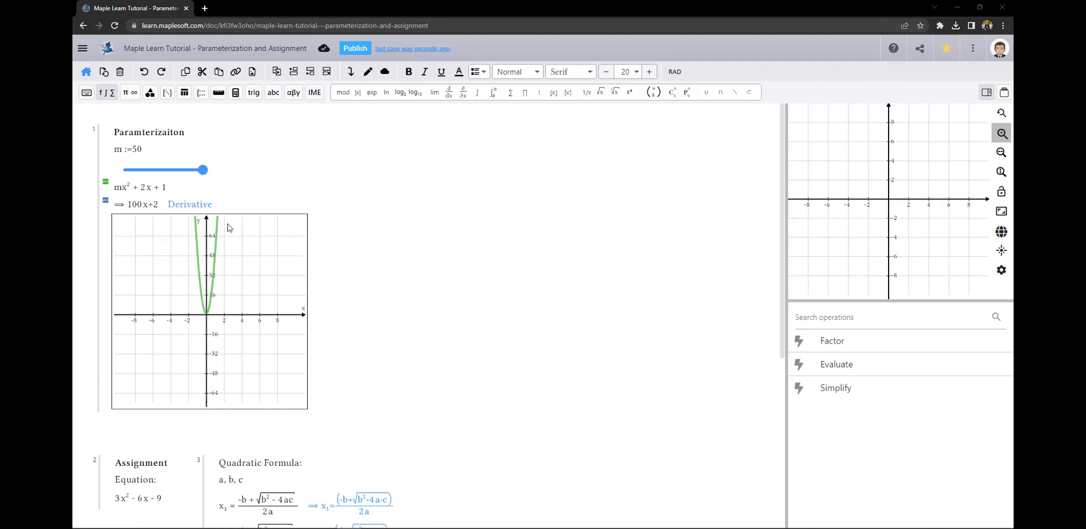
left_click(141, 151)
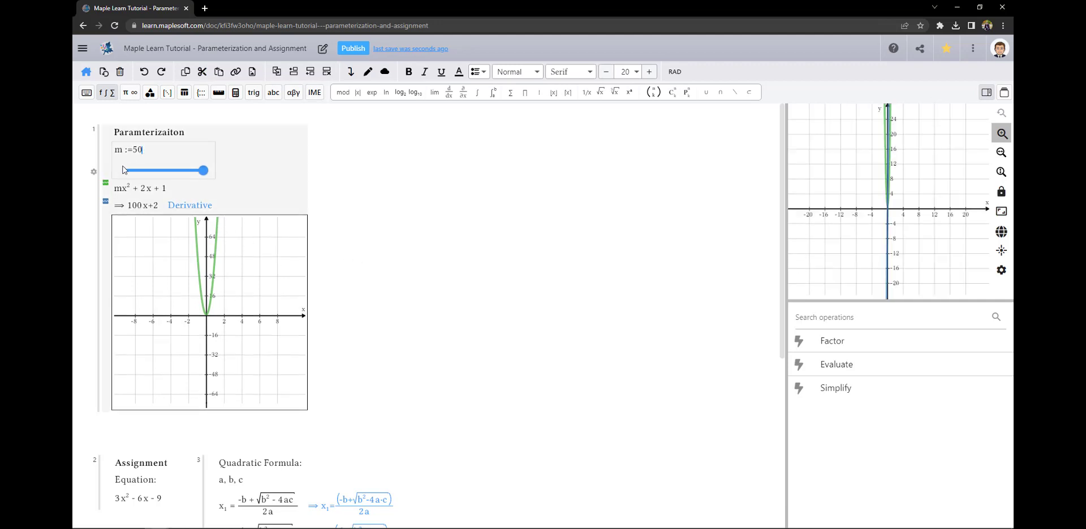
left_click(94, 172)
left_click(554, 298)
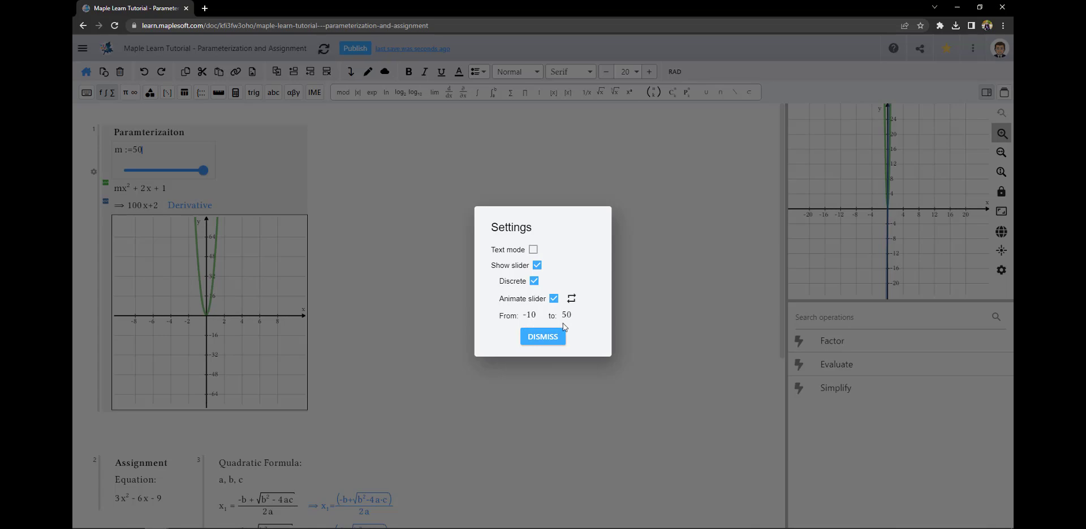
left_click(550, 337)
left_click(196, 213)
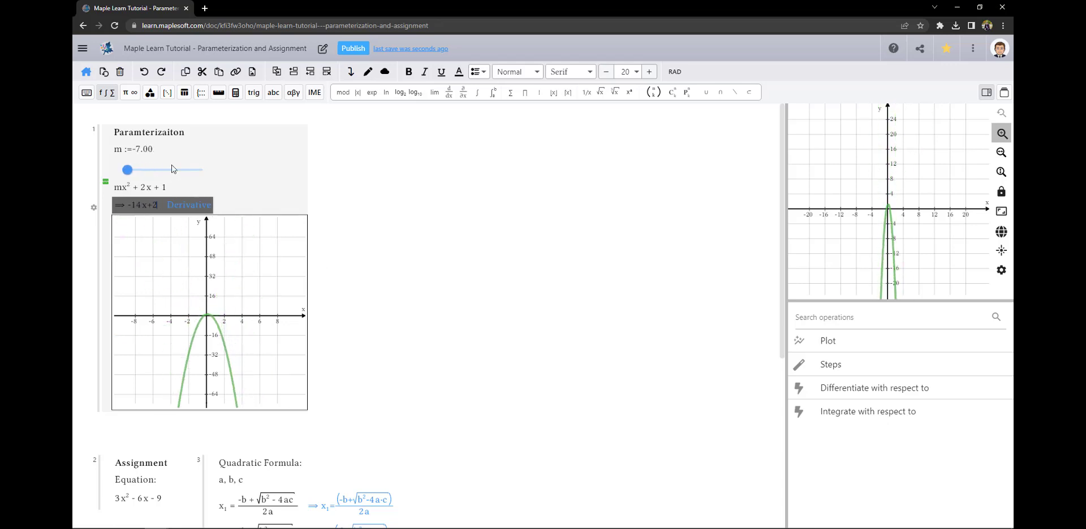
left_click(125, 171)
left_click(93, 171)
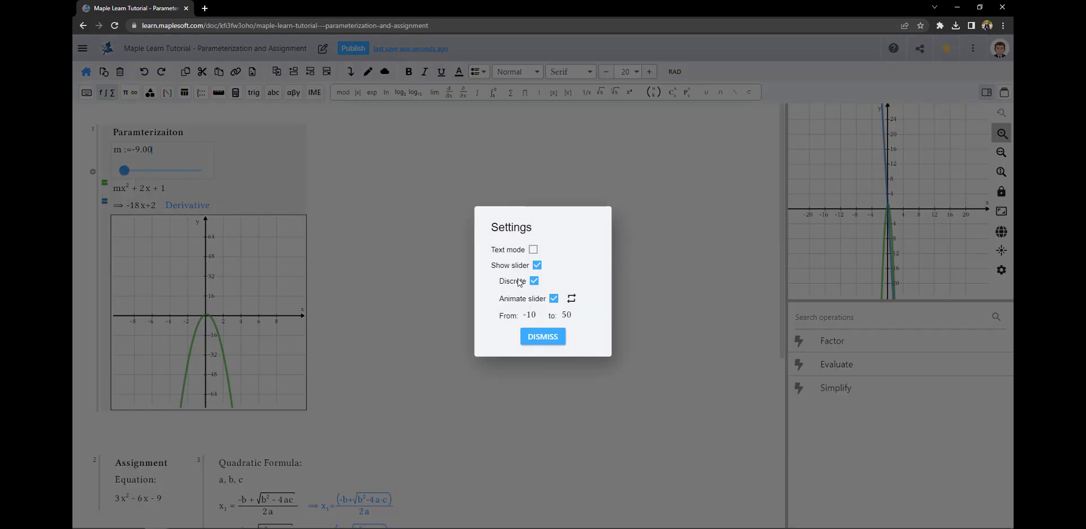
left_click(553, 299)
left_click(547, 337)
left_click_drag(154, 153, 132, 154)
type("50")
left_click(337, 315)
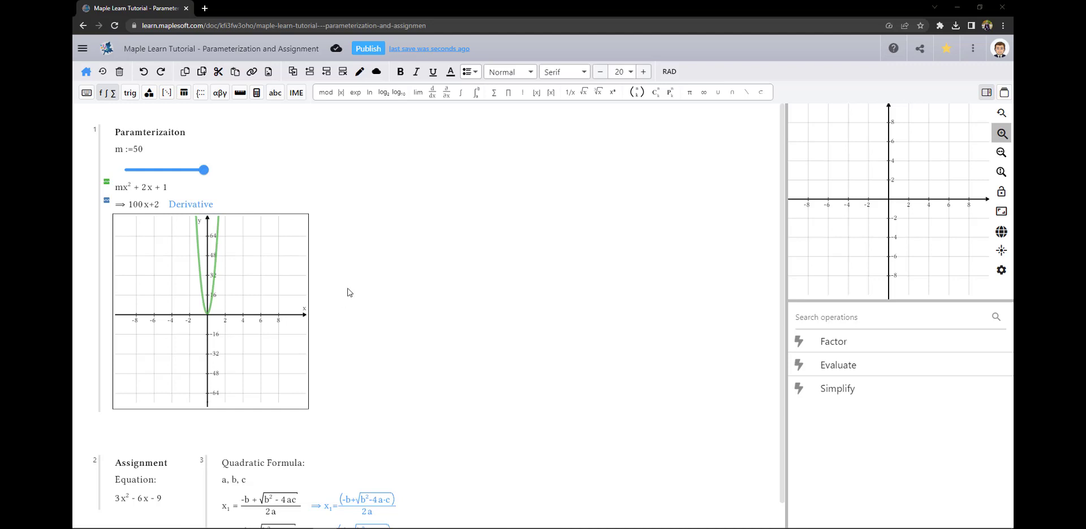
In empty canvas space, enter y = 2x and y = x on two lines of a new group
left_click(380, 169)
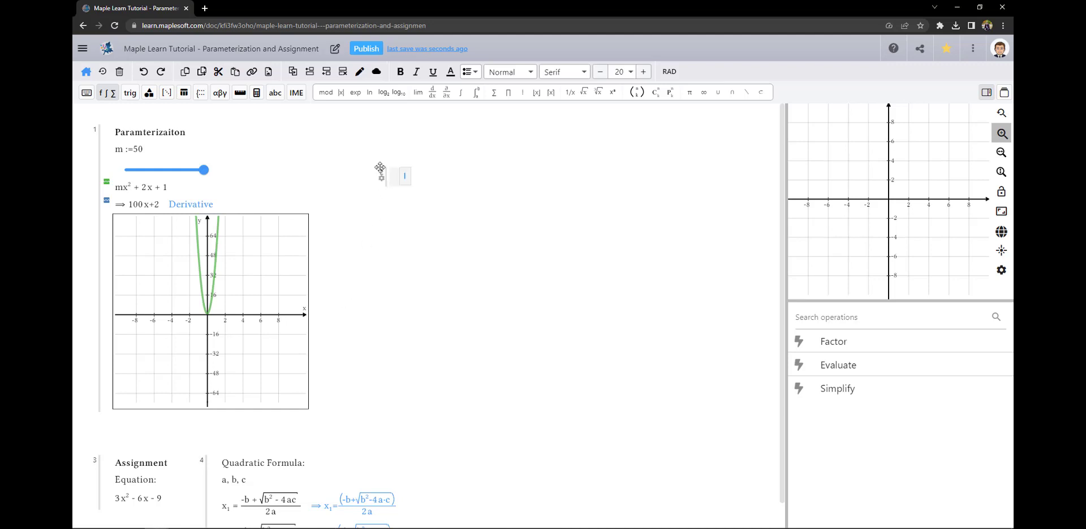
type("y = 2x")
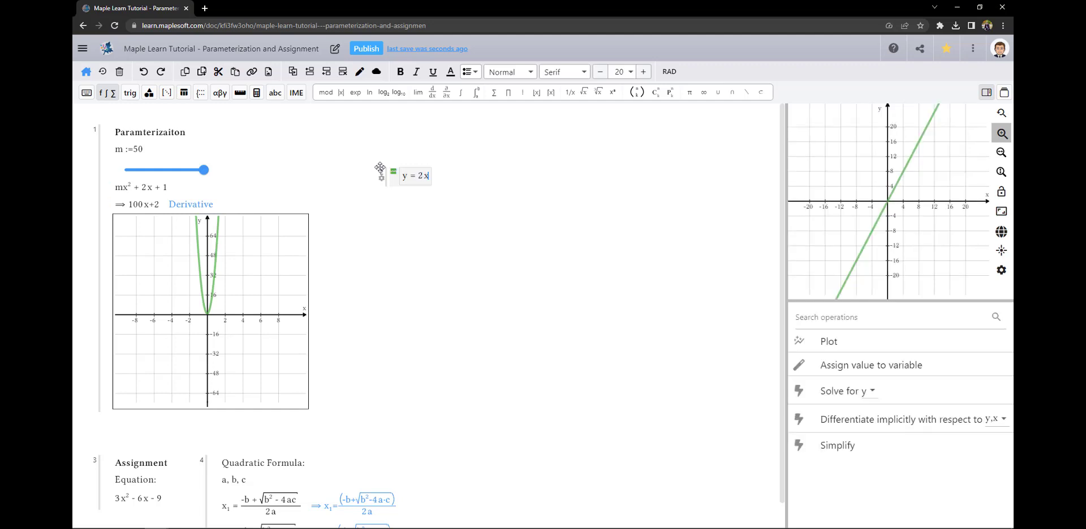
key("Return")
type("y = x")
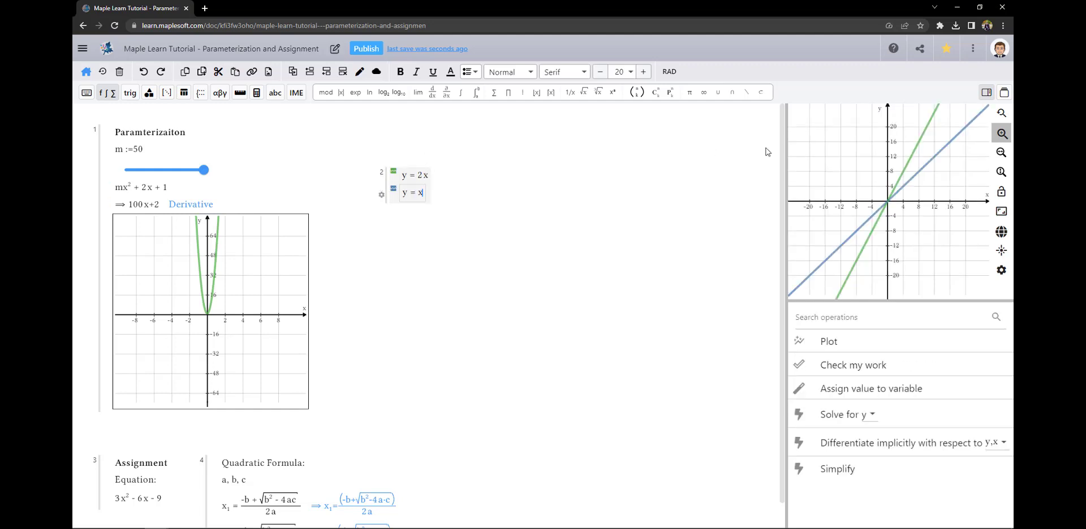
left_click(424, 248)
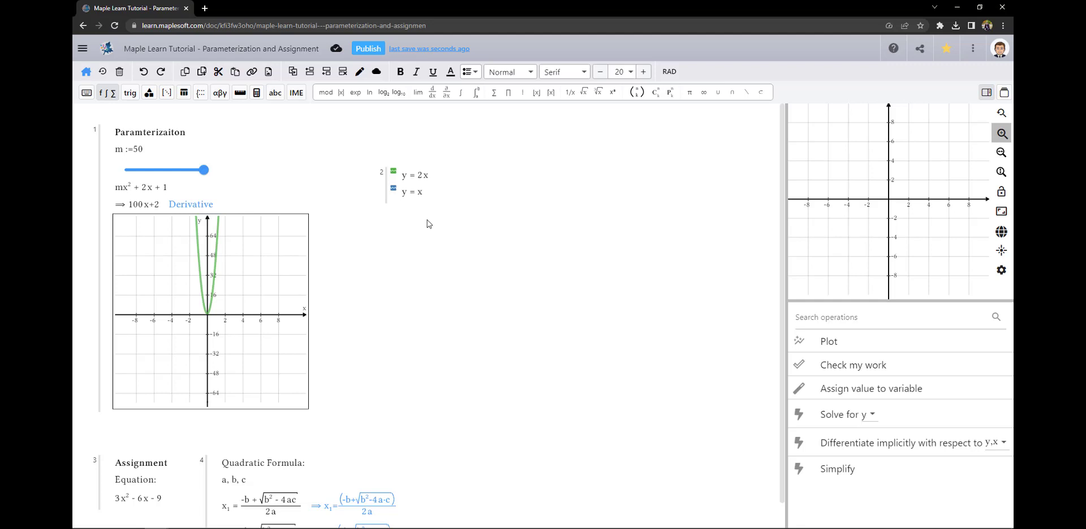
Below 3x² − 6x − 9, define sliders a:=3, b:=-6, c:=-9, yielding x₁=3 and x₂=-1
scroll(428, 246, "down", 4)
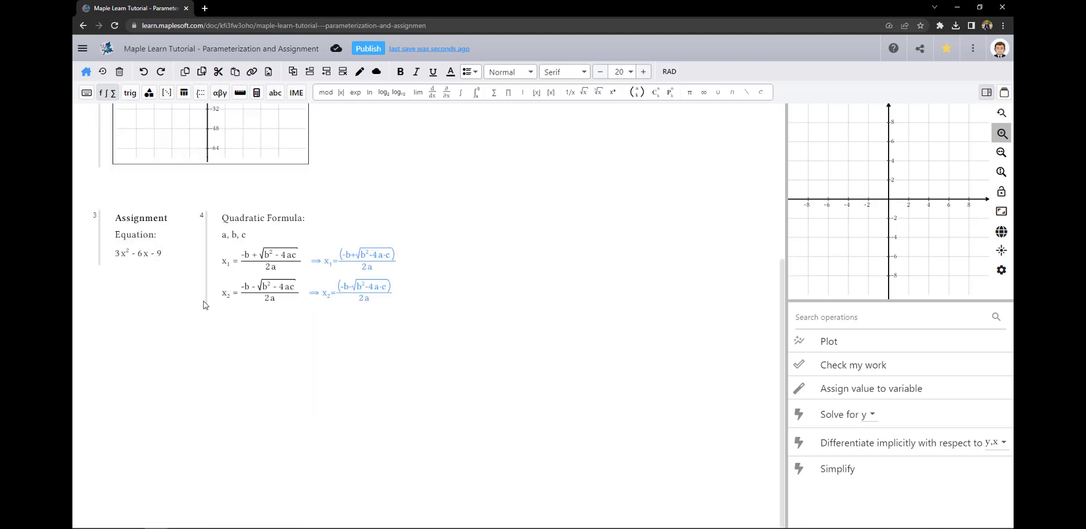
left_click(164, 255)
key("Return")
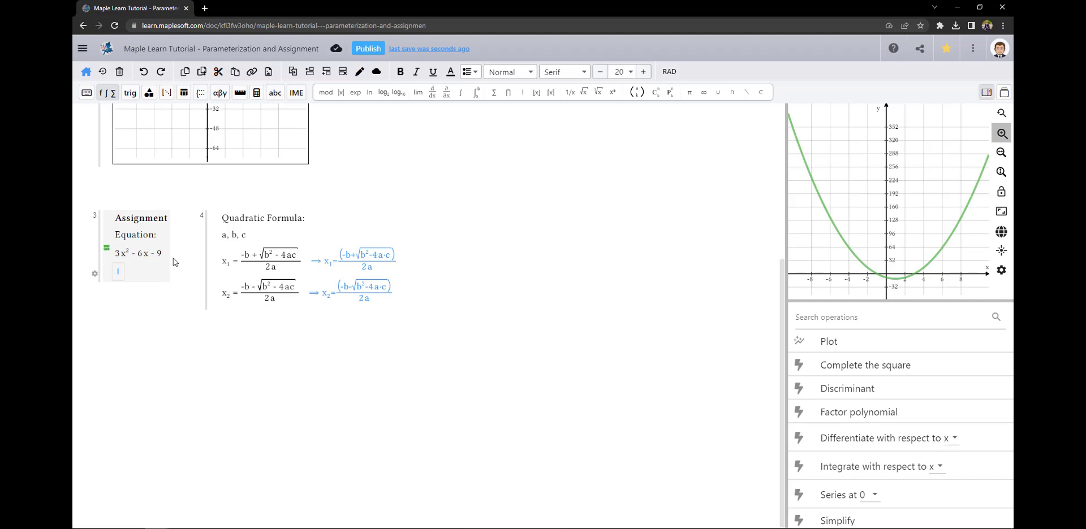
type("a:=3")
key("Return")
type("b:=-6")
key("Return")
type("c:=-9")
key("Return")
left_click(401, 304)
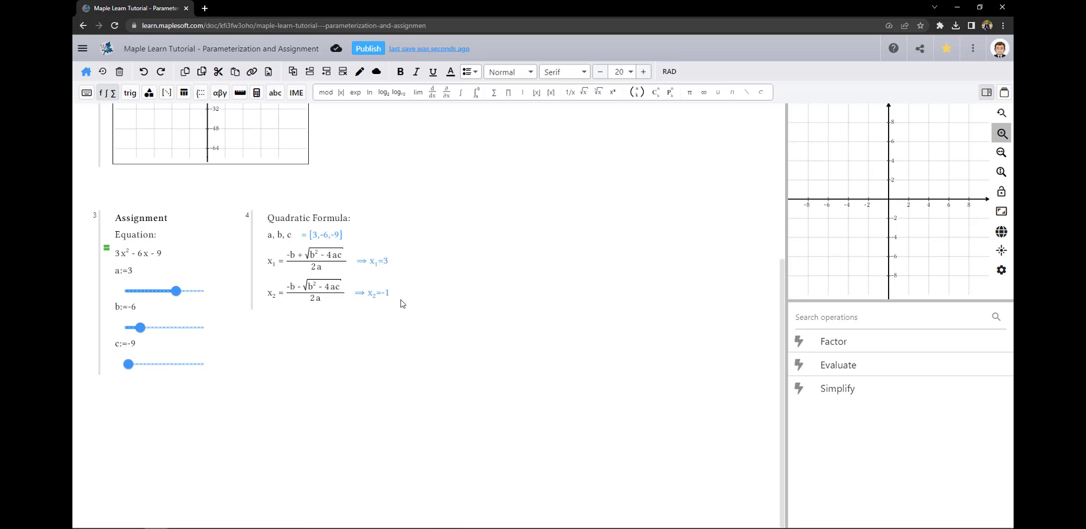
Insert slider lines a:=2, b:=-2 and c:=-12 into the Quadratic Formula group
left_click(353, 219)
key("Down")
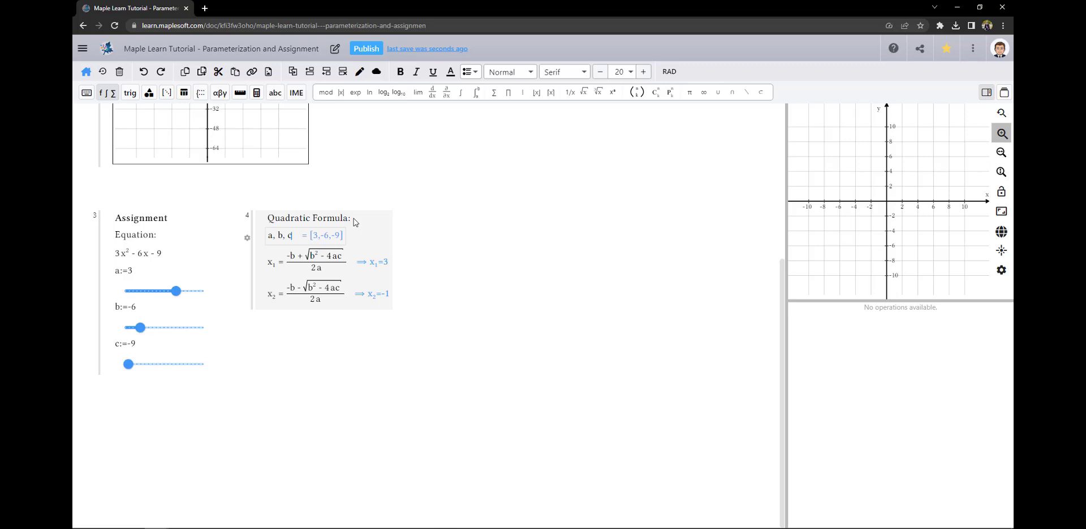
left_click(310, 72)
type("a:=2")
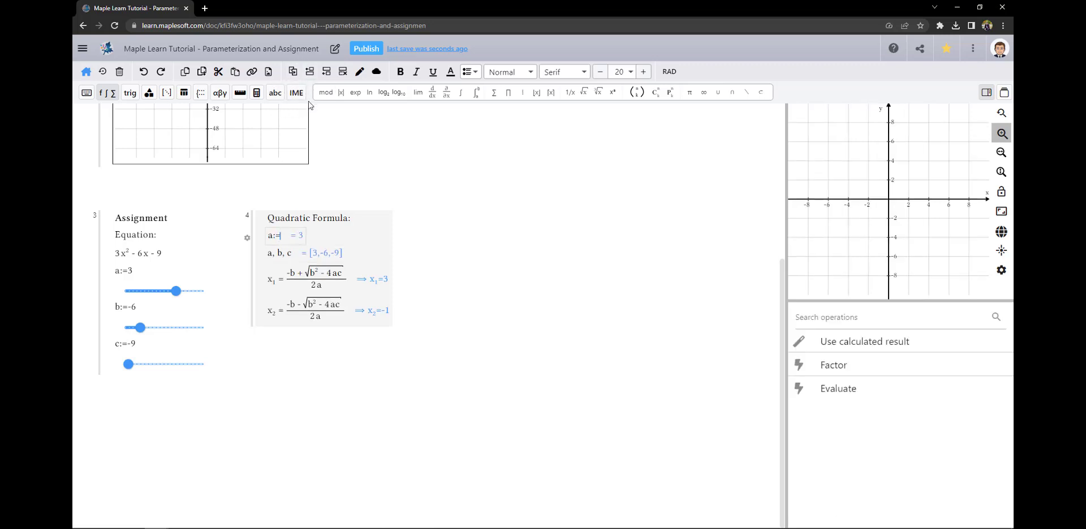
key("Return")
type("b:=-2")
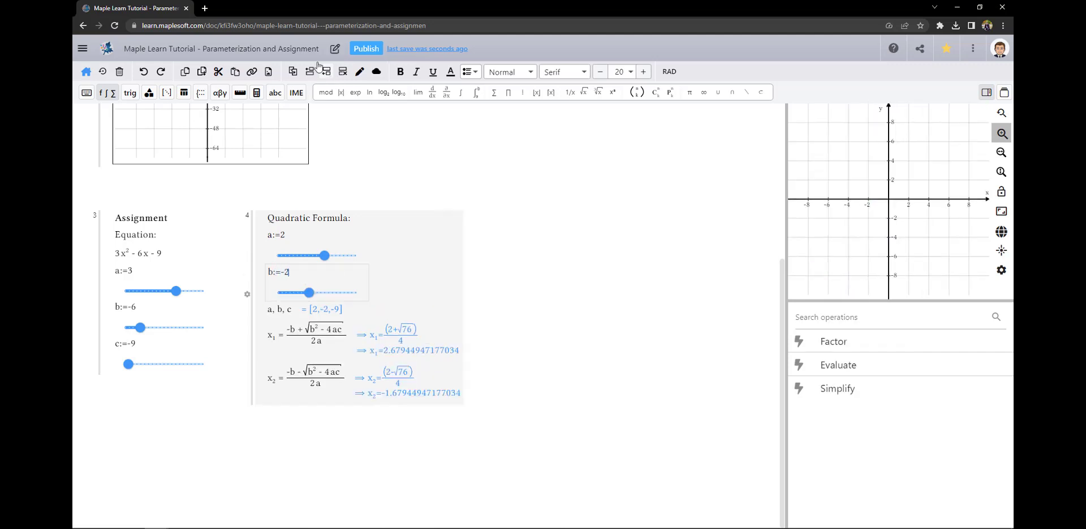
left_click(327, 71)
type("c:=-12")
left_click(457, 408)
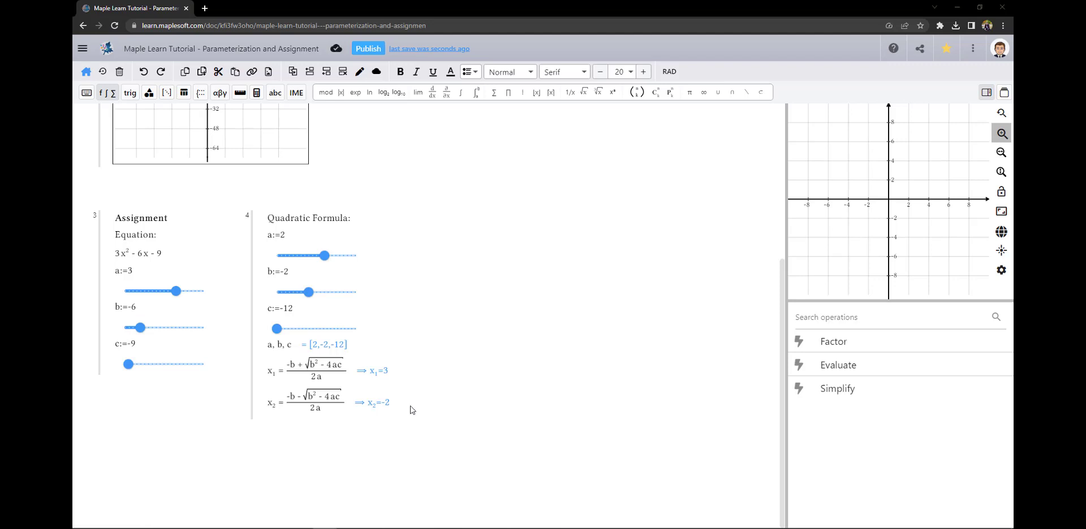
Delete the three slider lines and drag Quadratic Formula above the Assignment group
left_click_drag(300, 237, 302, 319)
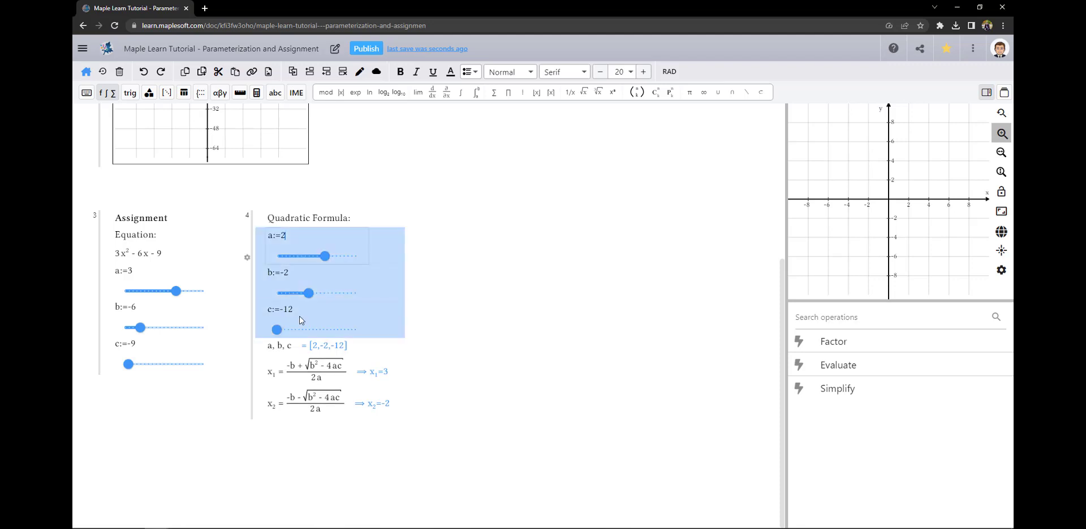
key("Delete")
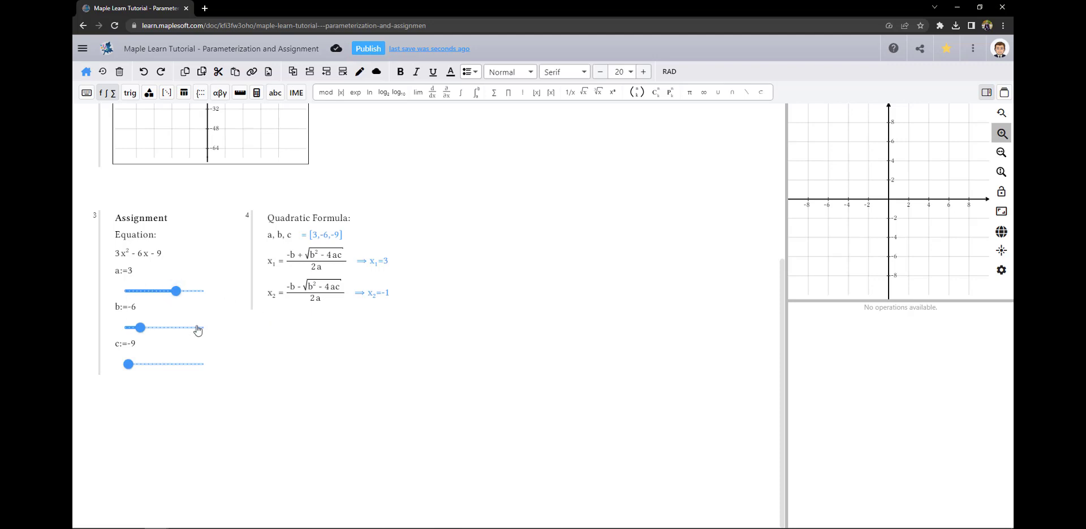
mouse_move(251, 294)
left_mouse_down()
mouse_move(249, 260)
mouse_move(246, 281)
left_mouse_up()
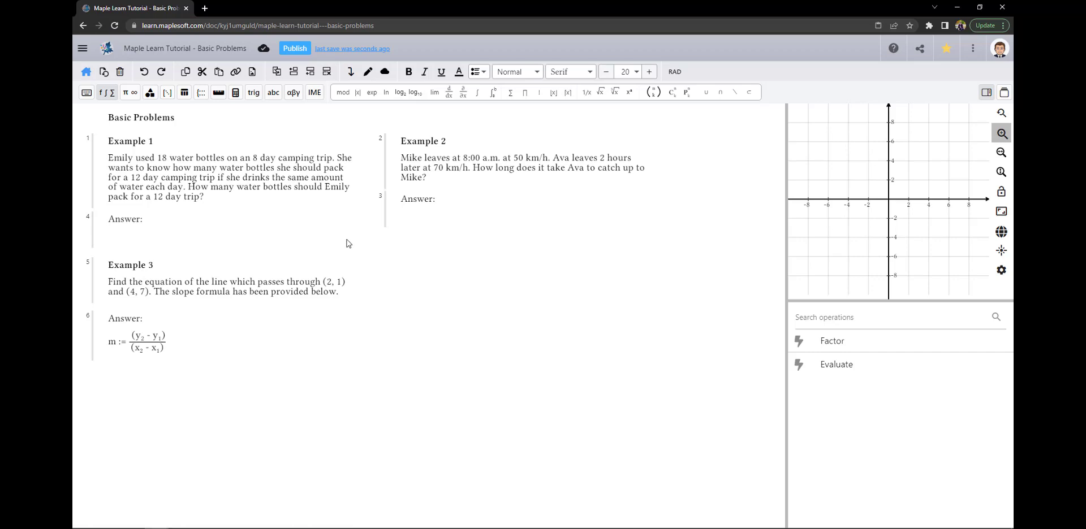
Under Example 1's Answer, enter the proportion 18/8 = x/12 and duplicate it
left_click(117, 238)
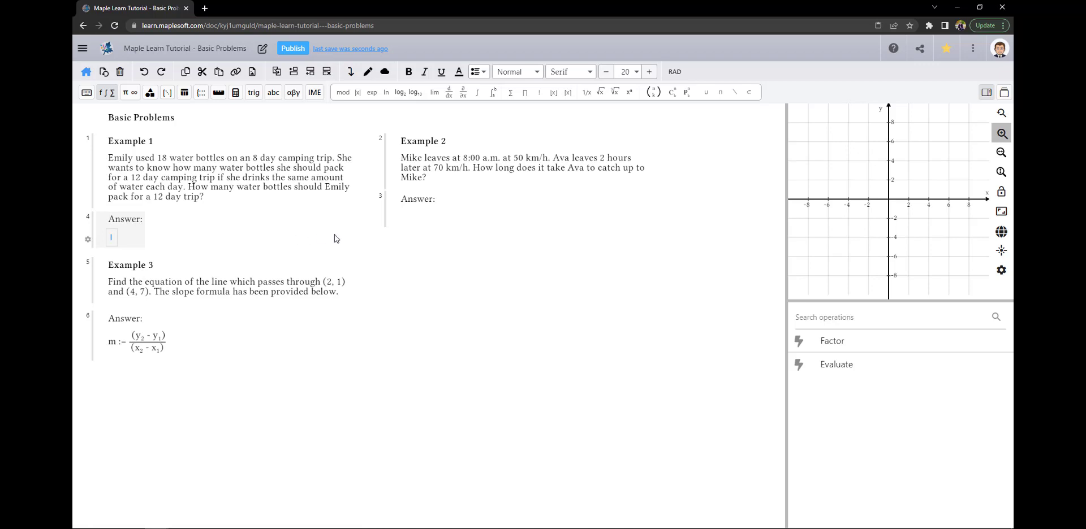
type("18/8")
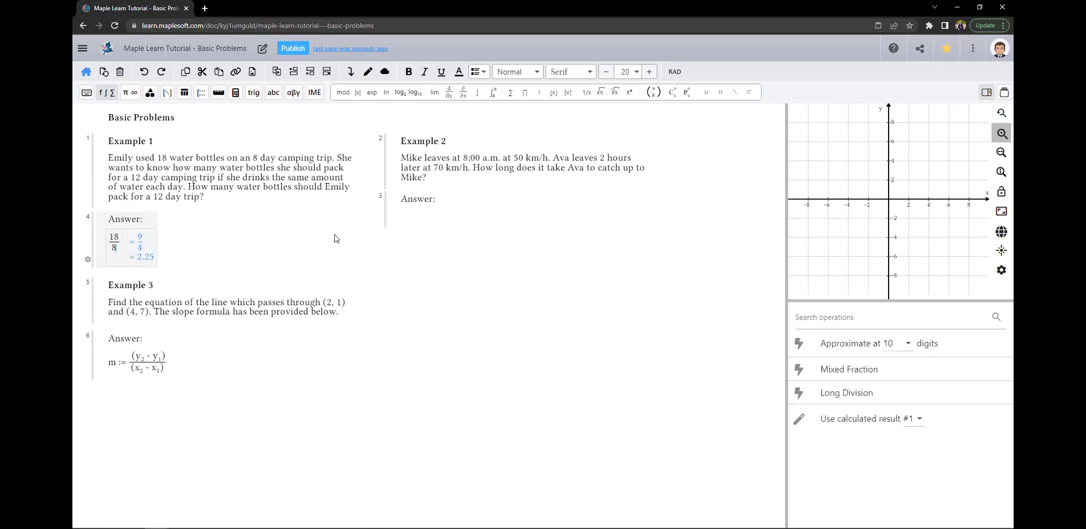
key("Right")
type("=")
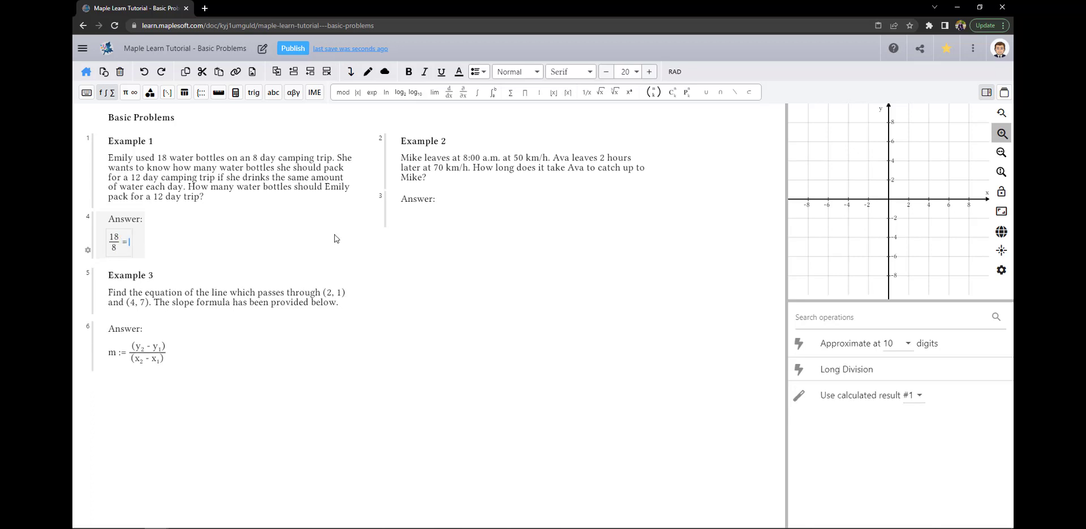
type("x/")
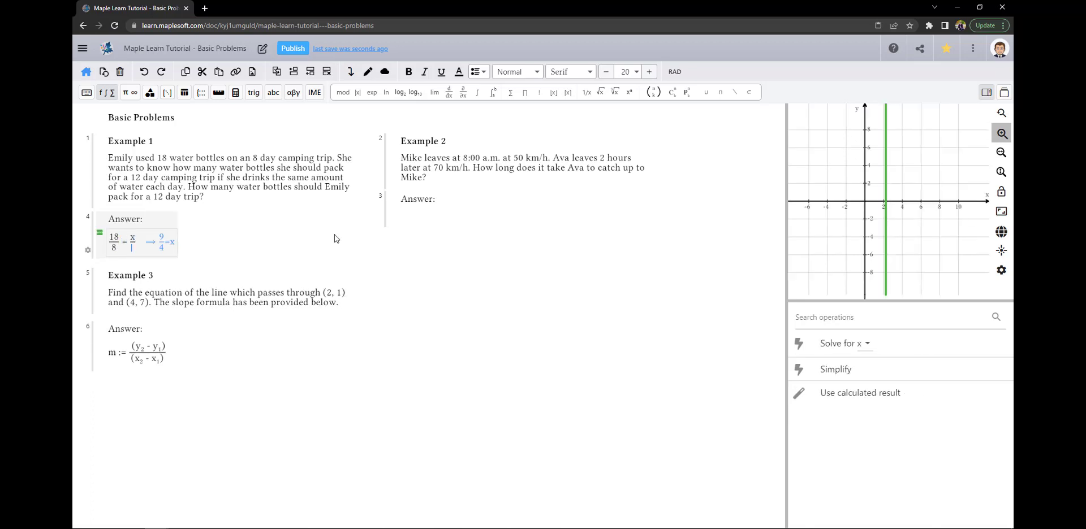
type("12")
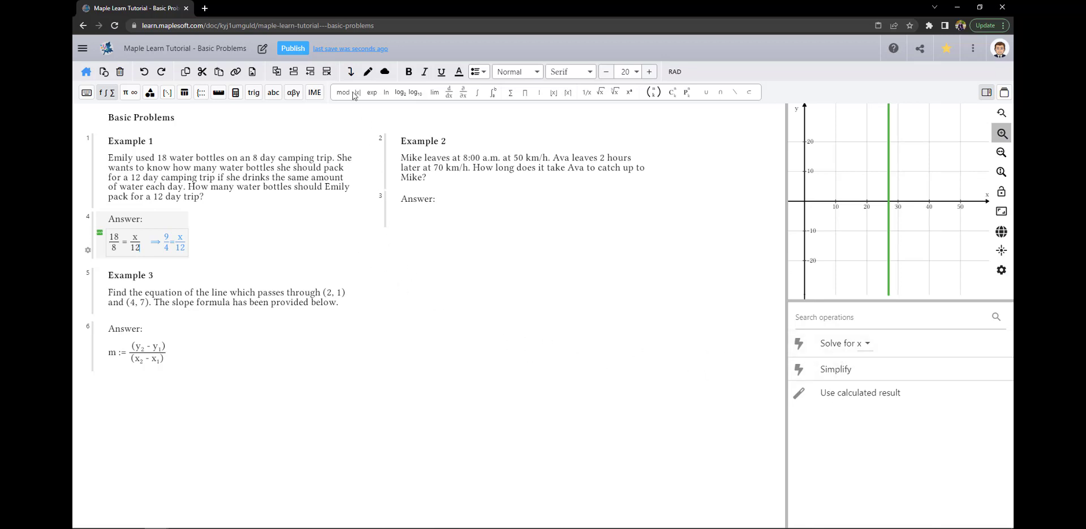
key("Return")
Rewrite the copied line as 12(18/8)=x
key("Up")
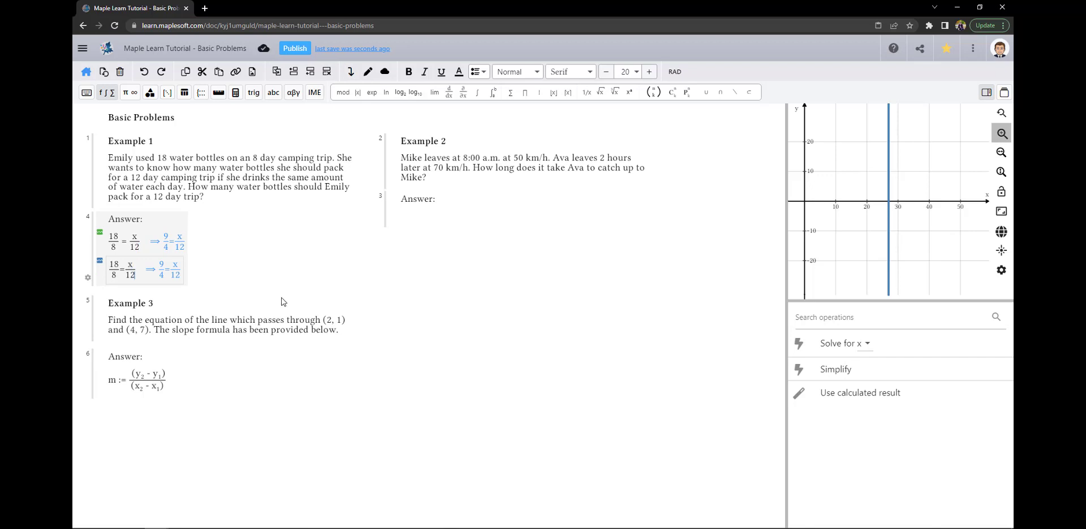
key("BackSpace")
key("BackSpace")
key("BackSpace")
left_click(119, 267)
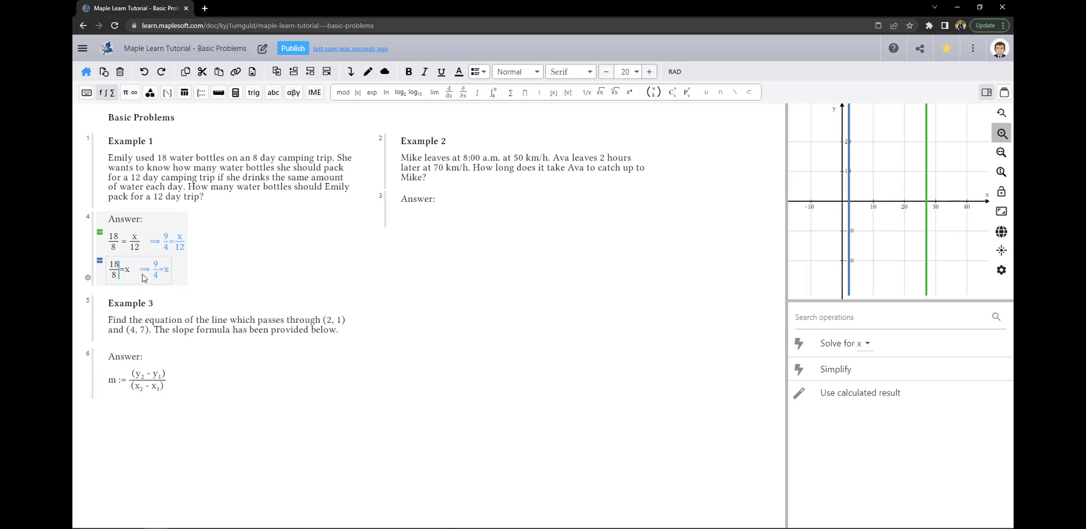
type(")")
key("Home")
type("(")
key("Left")
type("12")
Duplicate that line and reduce it to the final answer 27=x
key("Return")
left_click(134, 301)
key("BackSpace")
key("BackSpace")
key("BackSpace")
key("BackSpace")
key("BackSpace")
key("BackSpace")
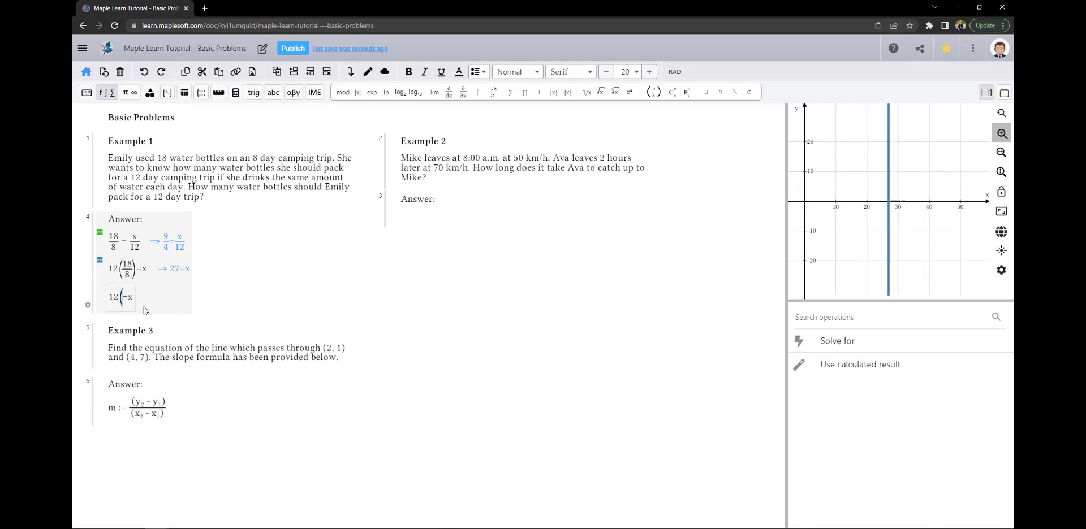
key("BackSpace")
type("27")
left_click(229, 282)
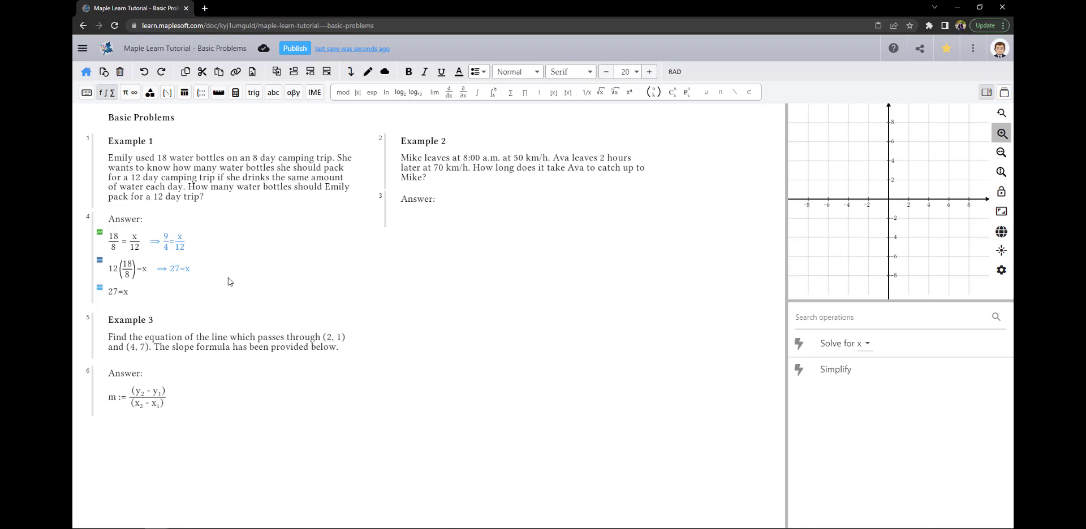
left_click(482, 214)
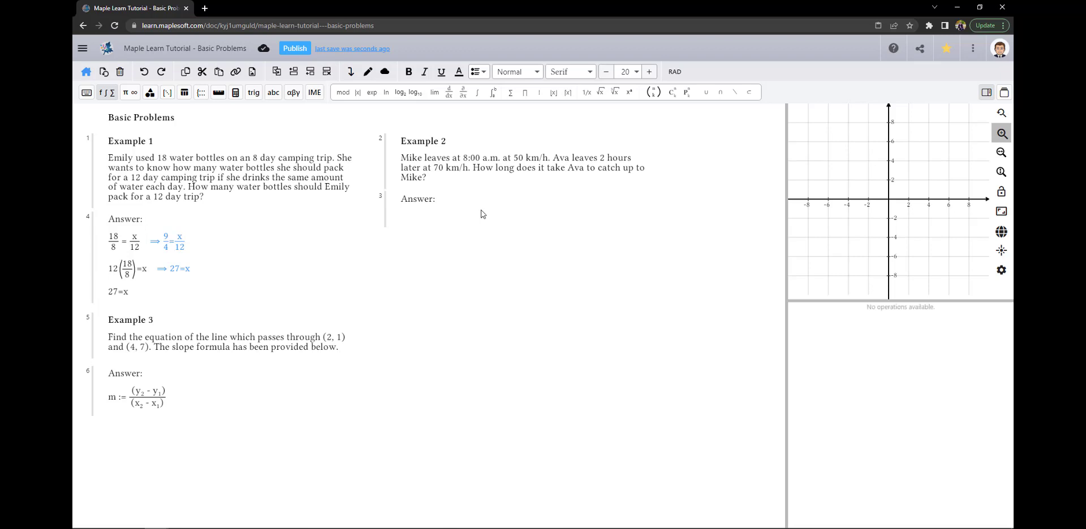
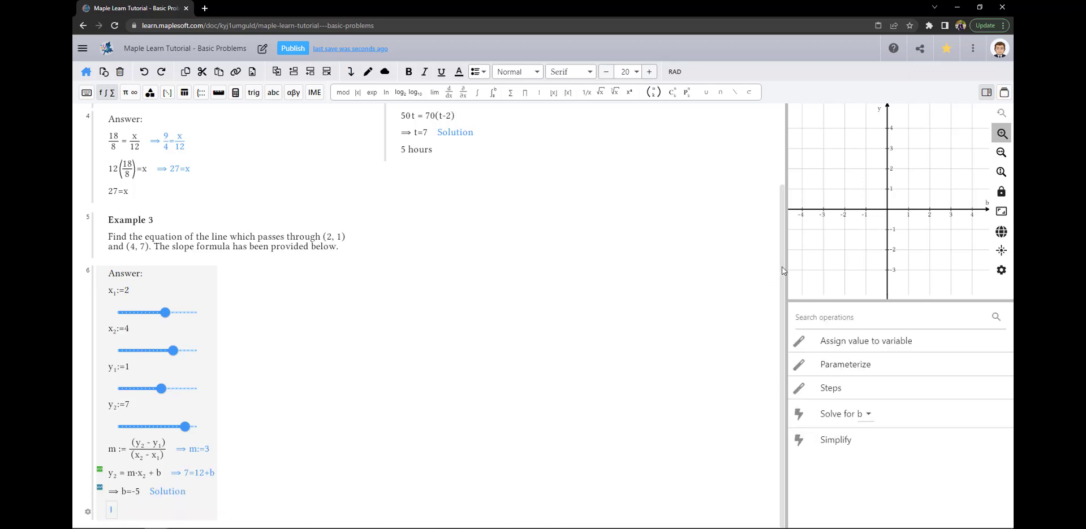
Scroll down below Example 3's solved slope m=3 and intercept b=-5
scroll(772, 317, "down", 2)
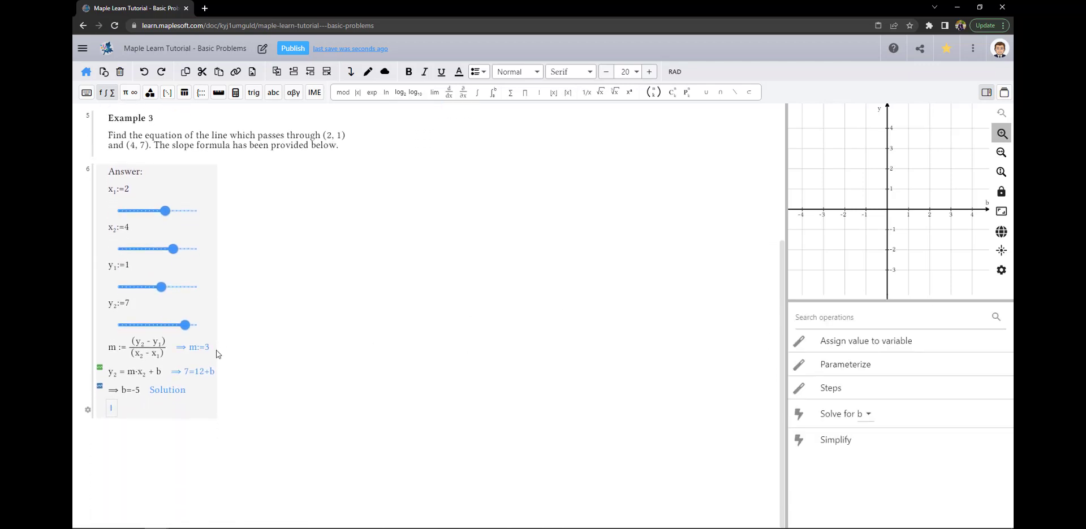
Store the result -5 in the variable b
left_click(241, 373)
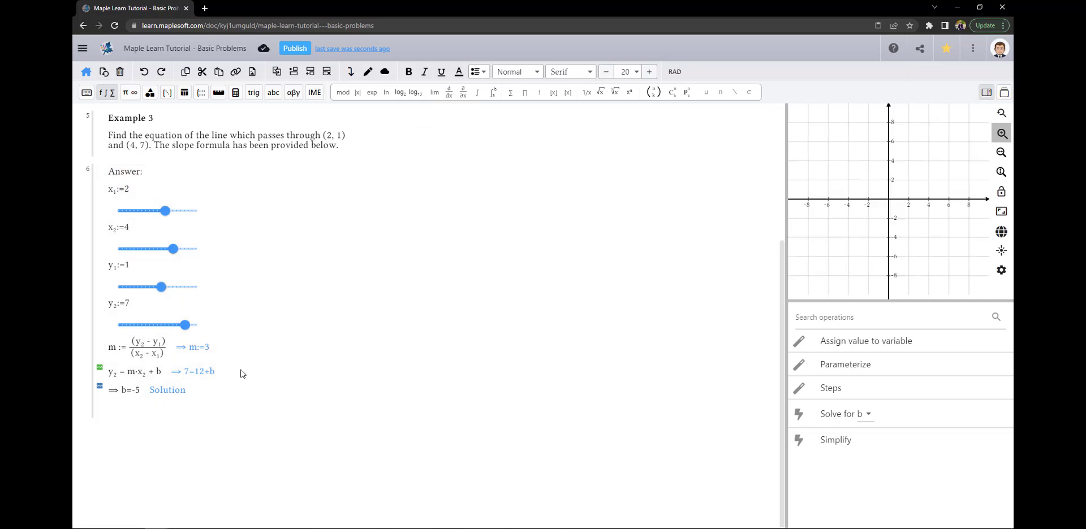
left_click(142, 393)
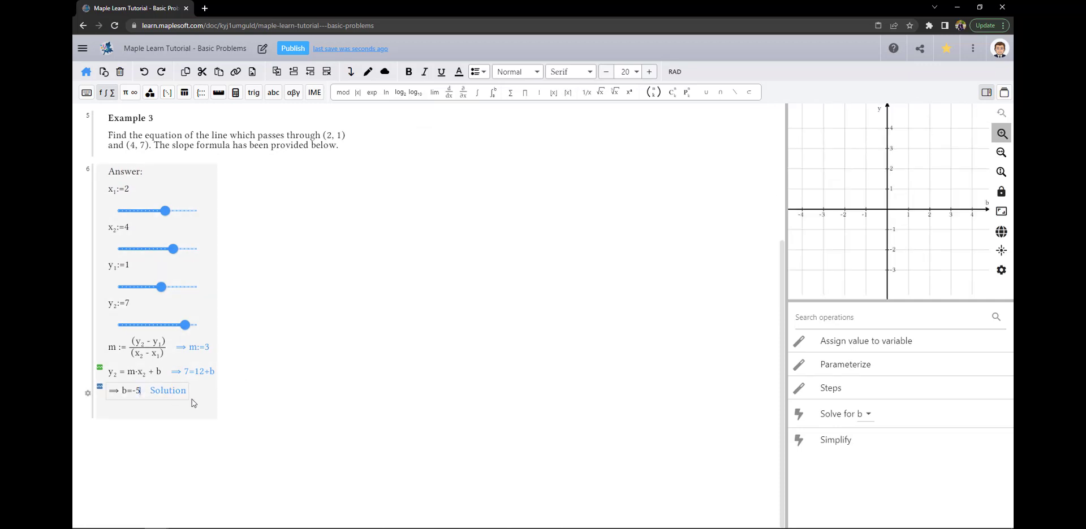
left_click(845, 343)
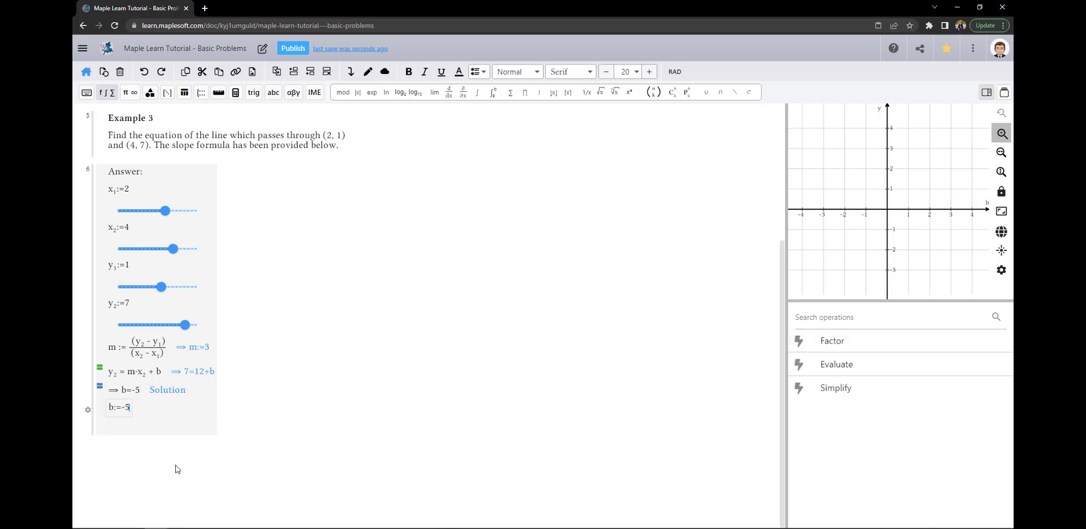
In a new group, enter y = mx + b, which evaluates to y=3x-5, and begin a Point(x₁ entry
left_click(94, 448)
type("y =")
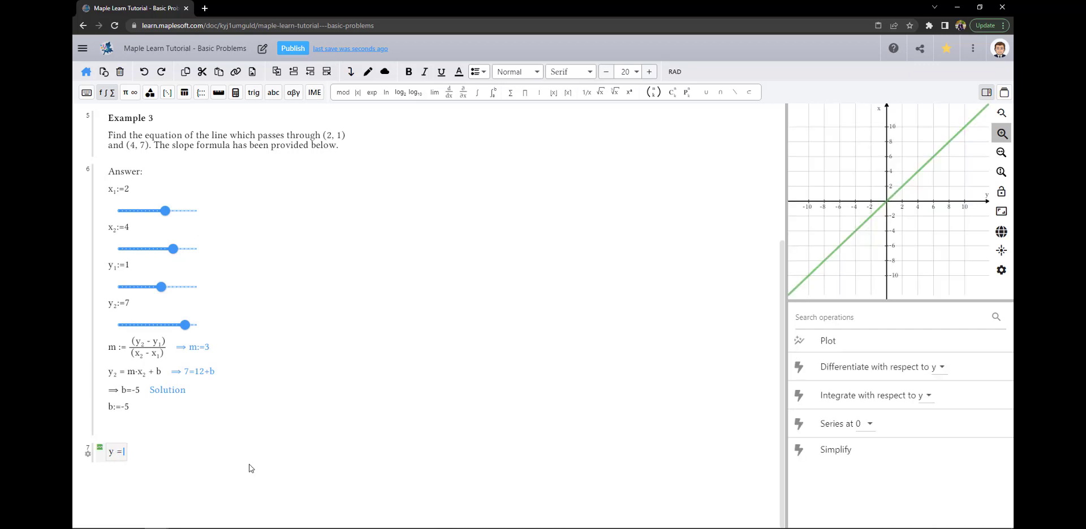
type(" mx + b")
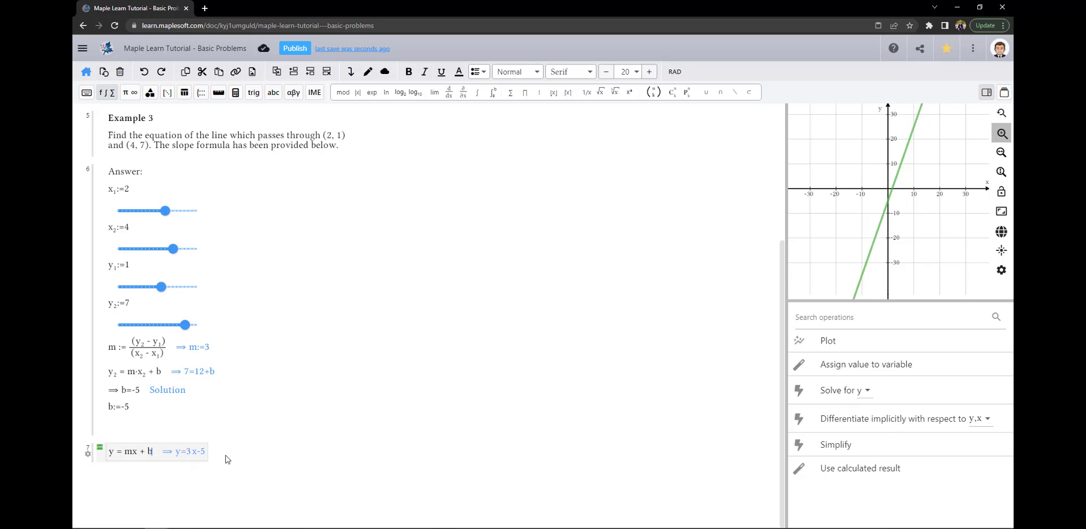
key("Return")
type("Point(x_1, y_1")
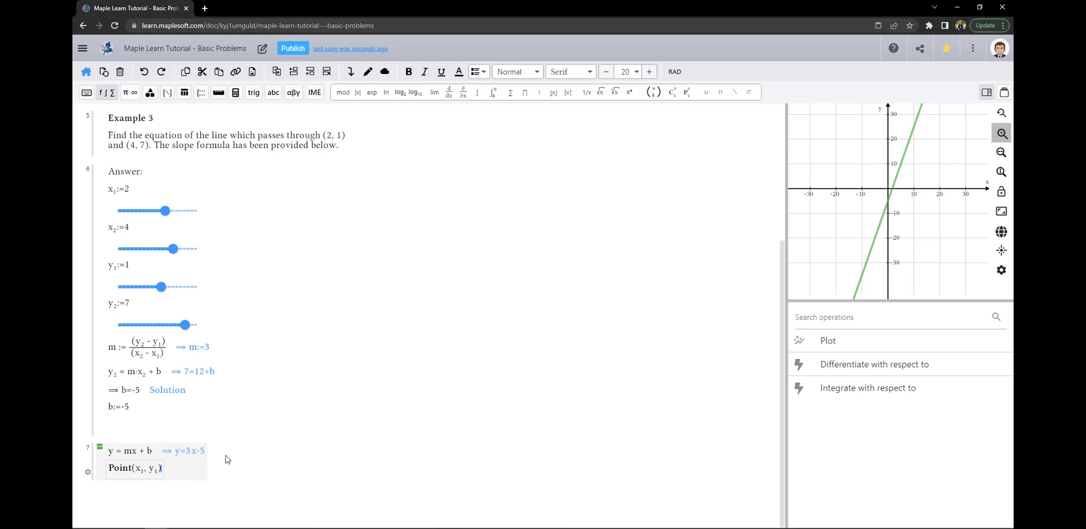
Plot Point(x₁, y₁) and Point(x₂, y₂) and frame both on the graph
key("Return")
type("Point(")
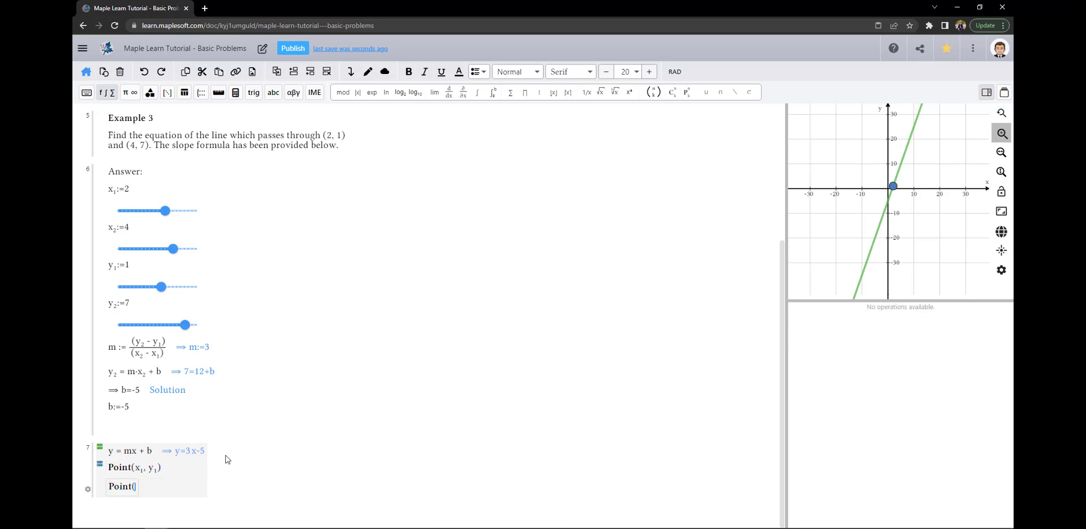
type("x_2, y_2)")
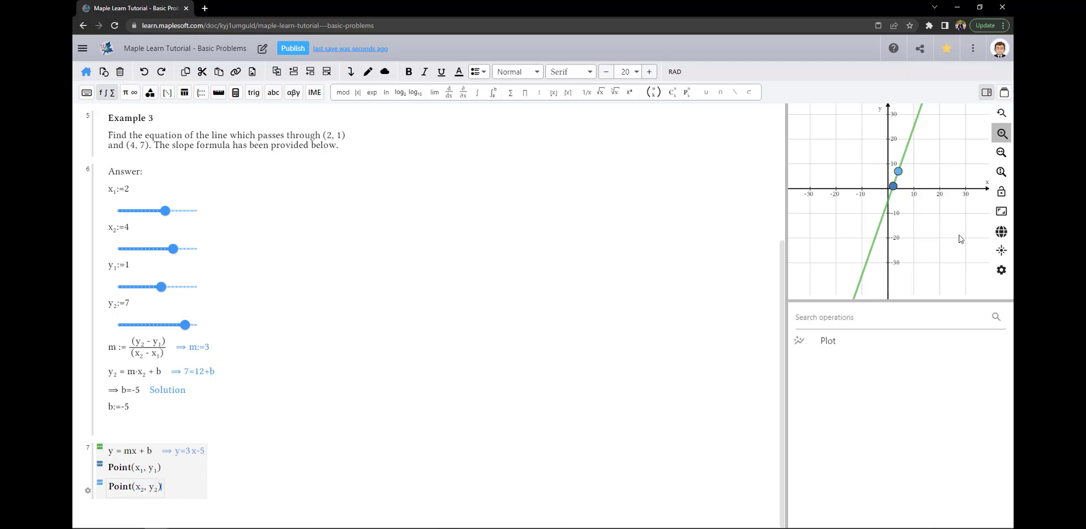
scroll(885, 203, "up", 5)
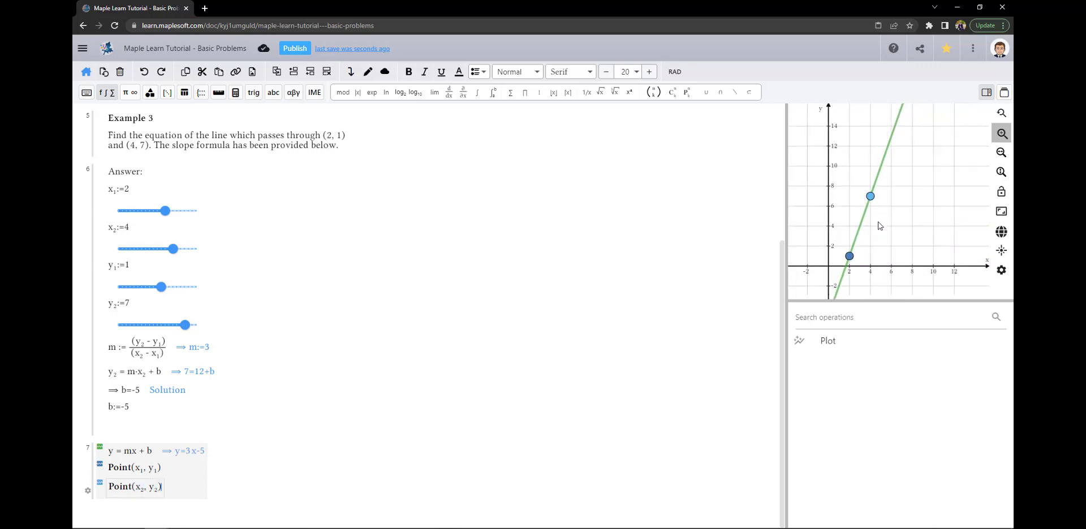
left_click_drag(879, 220, 906, 189)
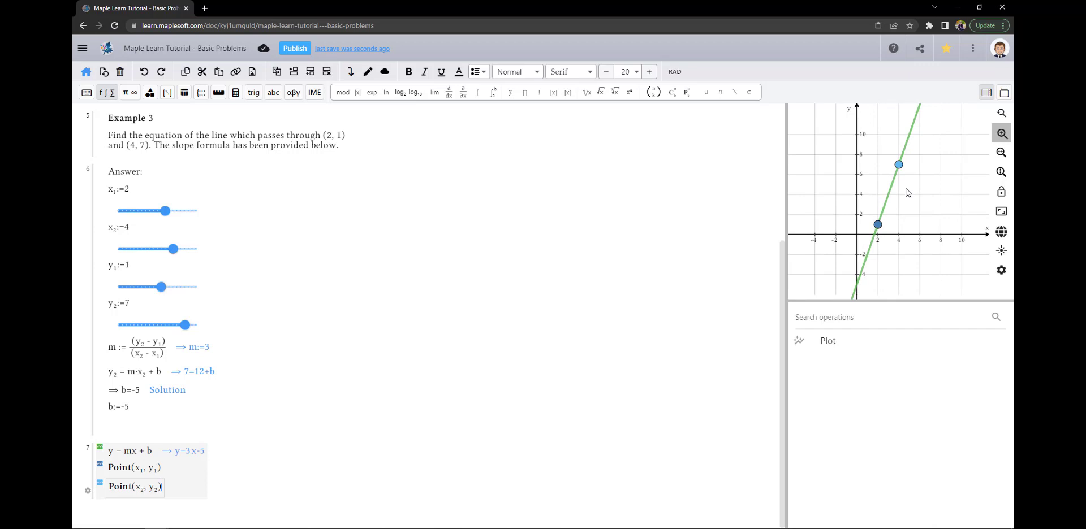
Add the calculated line y=3x-5 as a row in group 7
left_click(156, 454)
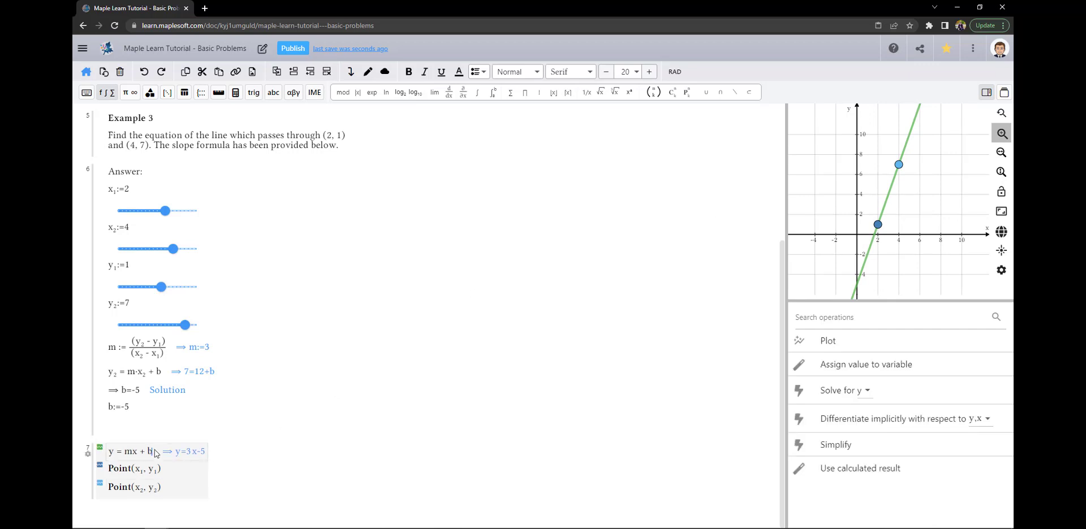
left_click(839, 469)
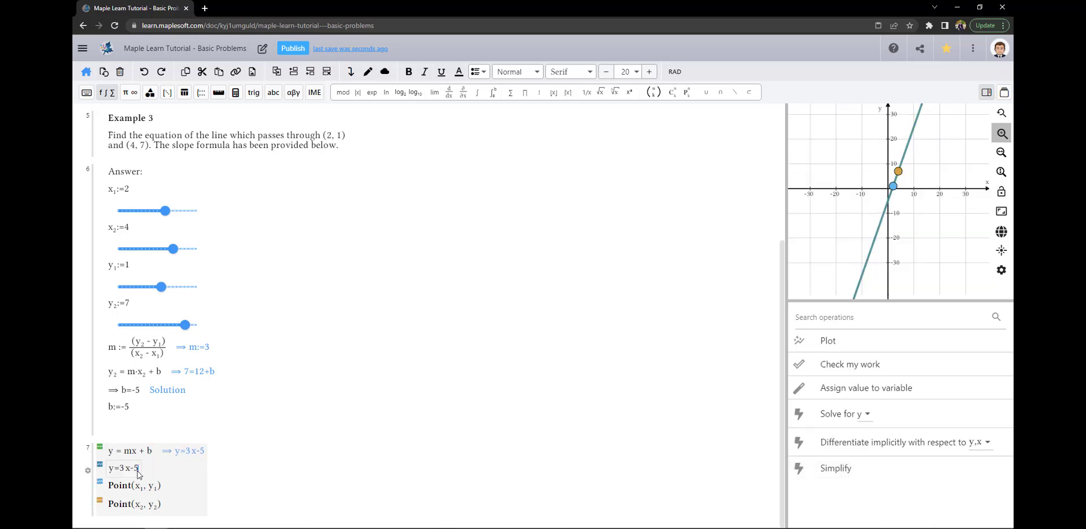
left_click(231, 480)
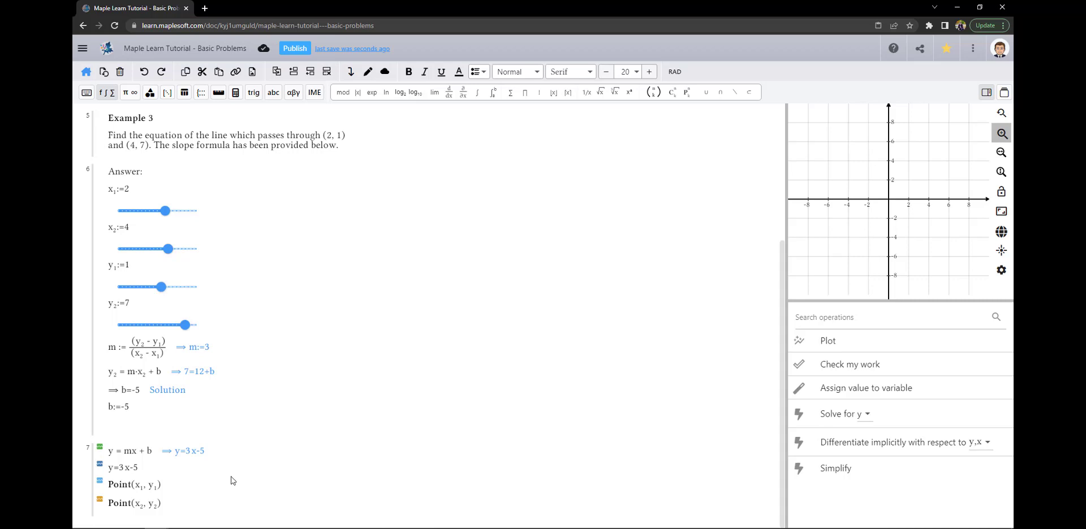
Raise x2 to 8 and replace the y=3x-5 row with the new line y=x-1
left_click(134, 231)
left_click_drag(168, 243, 182, 249)
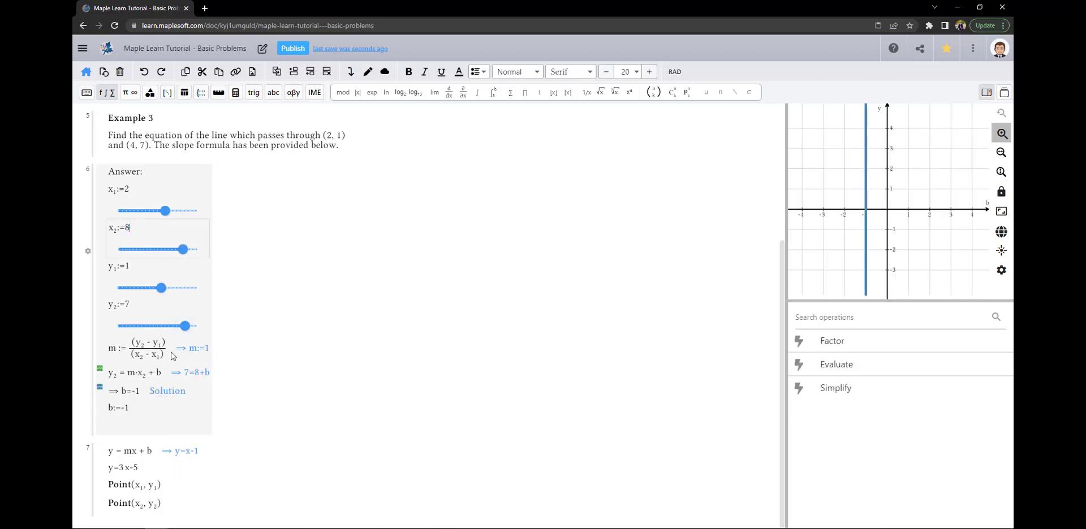
left_click(165, 471)
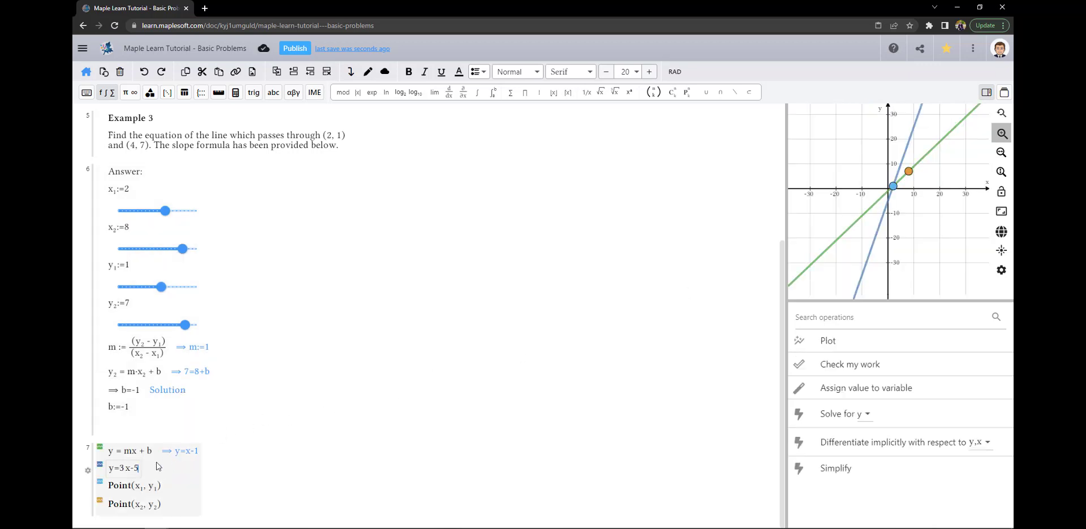
left_click(327, 74)
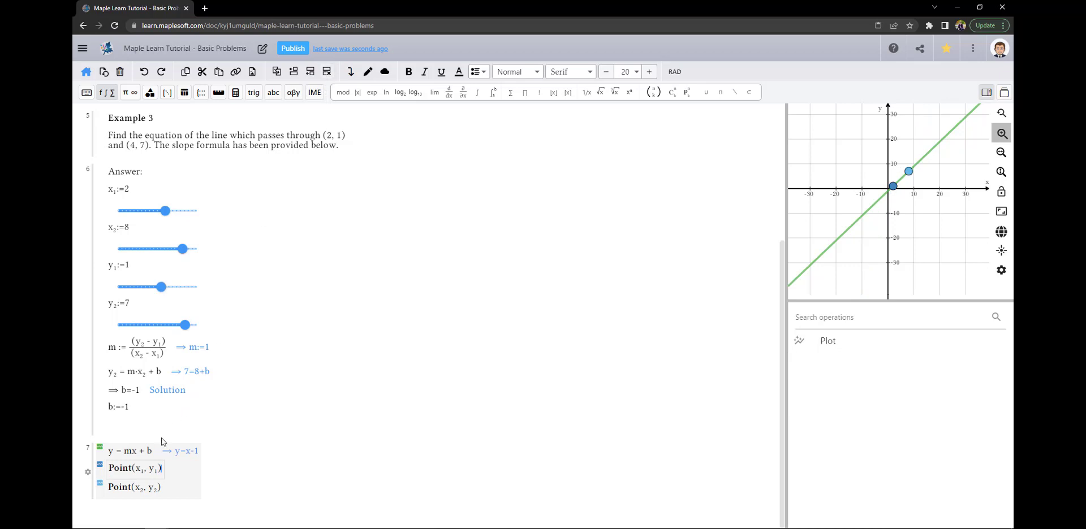
left_click(153, 452)
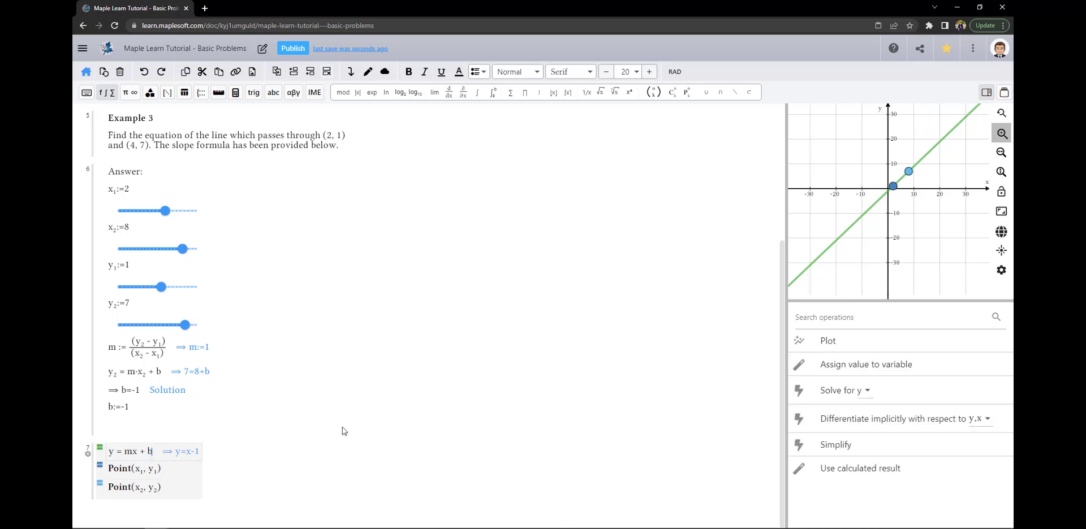
left_click(843, 468)
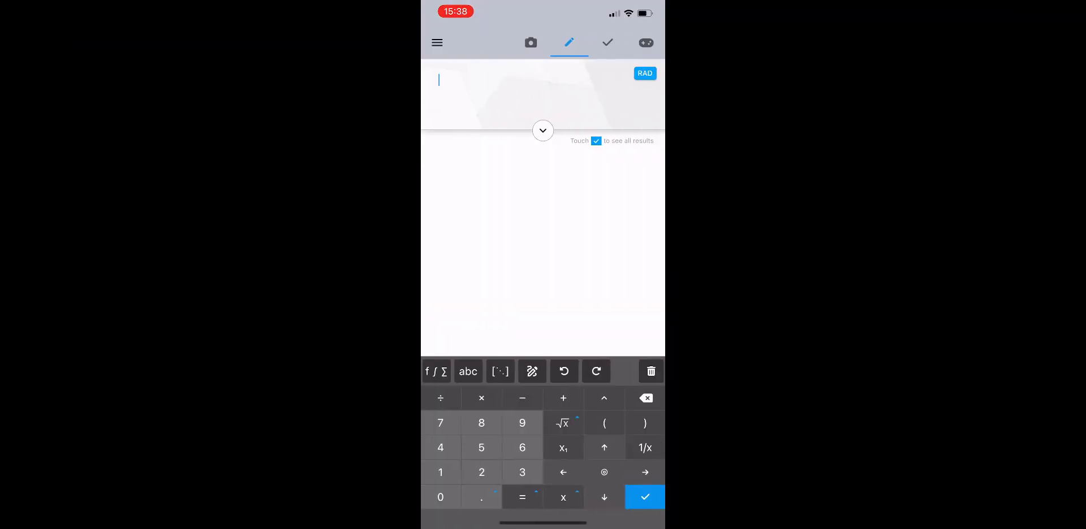
Scan all three handwritten lines of the 3t/(t²+4) derivative with the camera
left_click(531, 43)
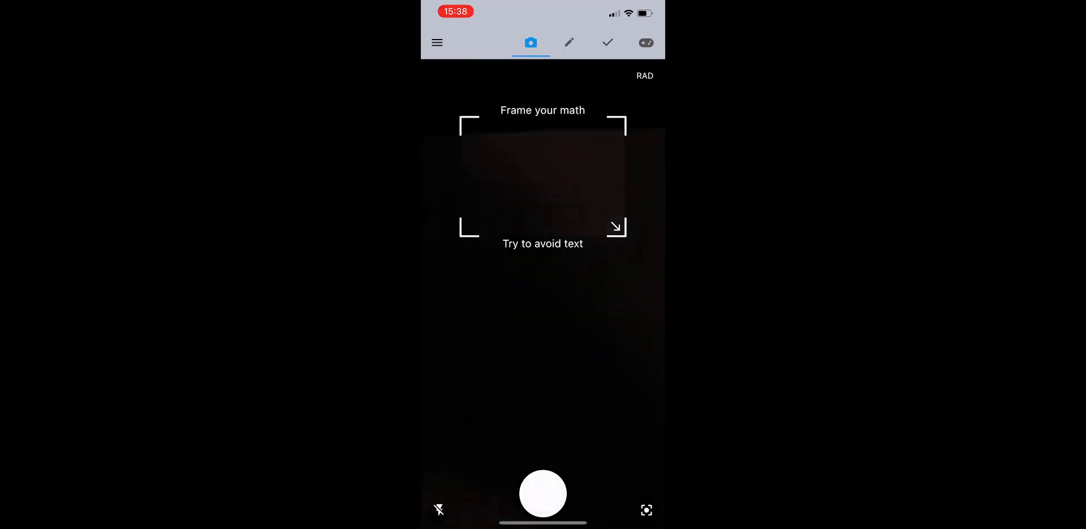
left_click_drag(616, 226, 633, 316)
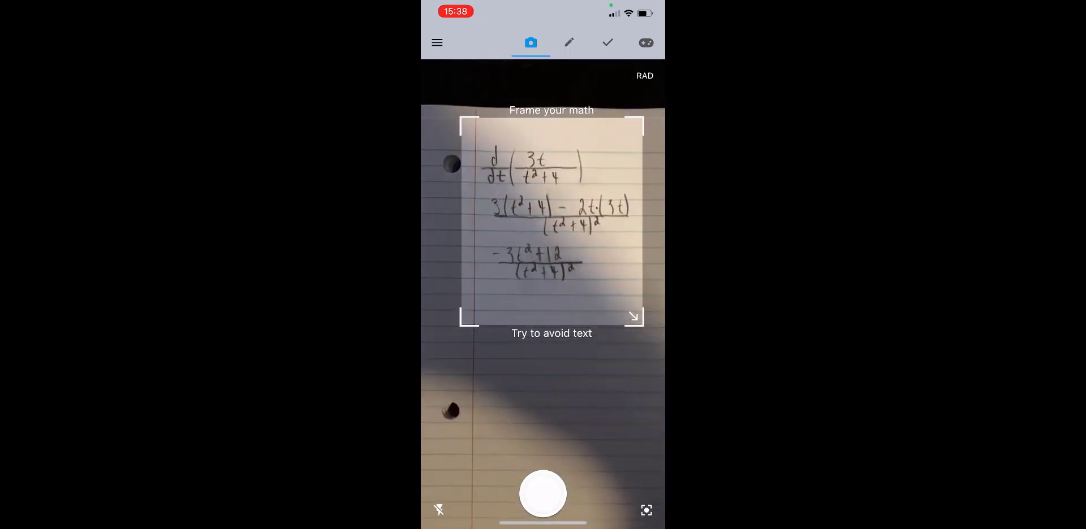
left_click(542, 494)
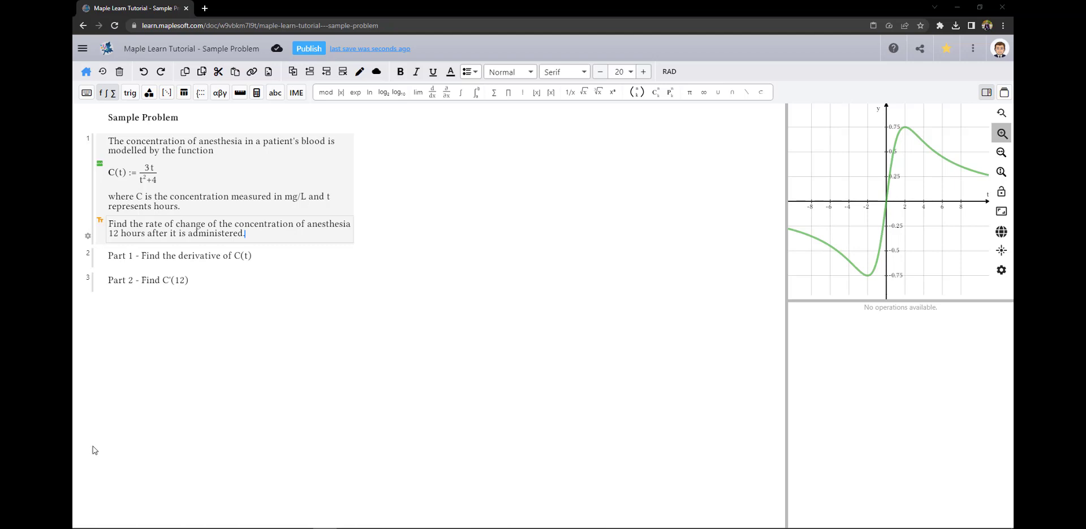
Insert the worked derivative example into Part 1, ending at (-3t²+12)/(t²+4)²
left_click(254, 259)
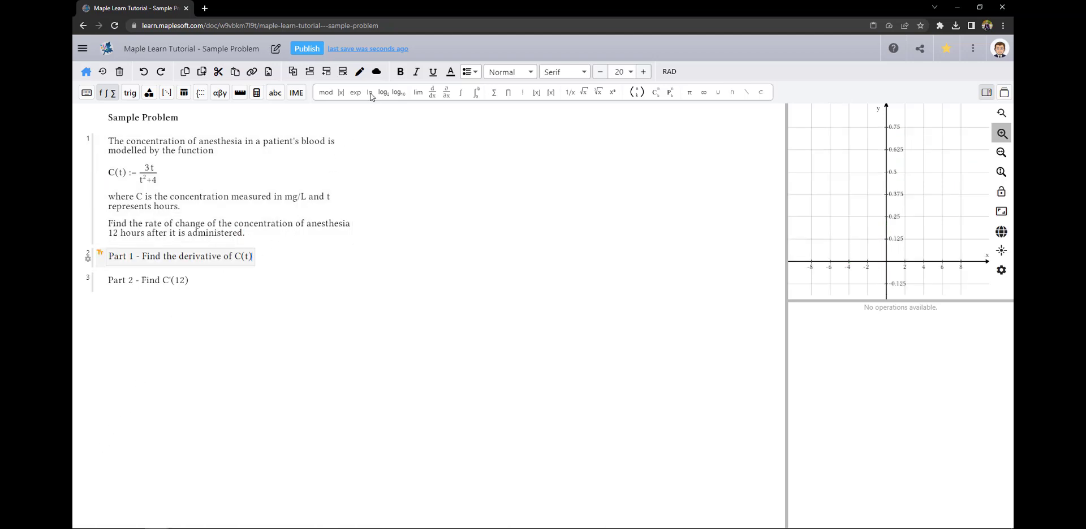
left_click(376, 71)
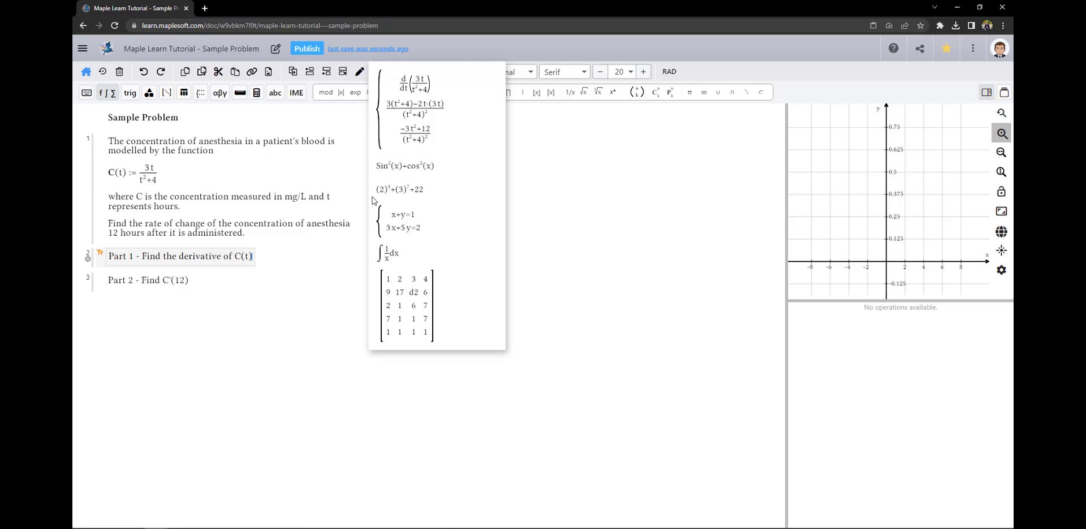
left_click(440, 123)
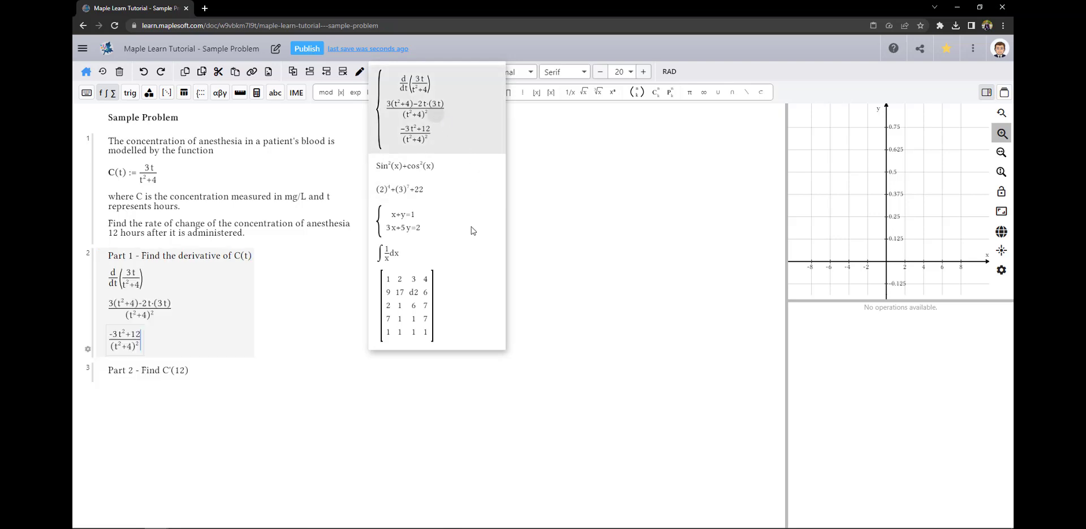
left_click(266, 354)
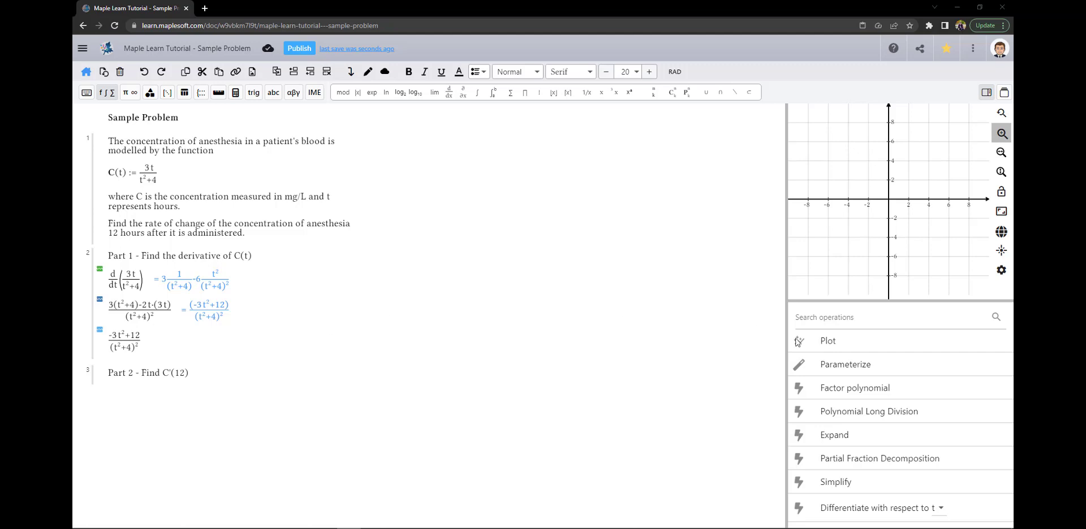
Copy 3t/(t²+4) from C(t) into a new group, then differentiate and simplify it
left_click(289, 296)
left_click(143, 177)
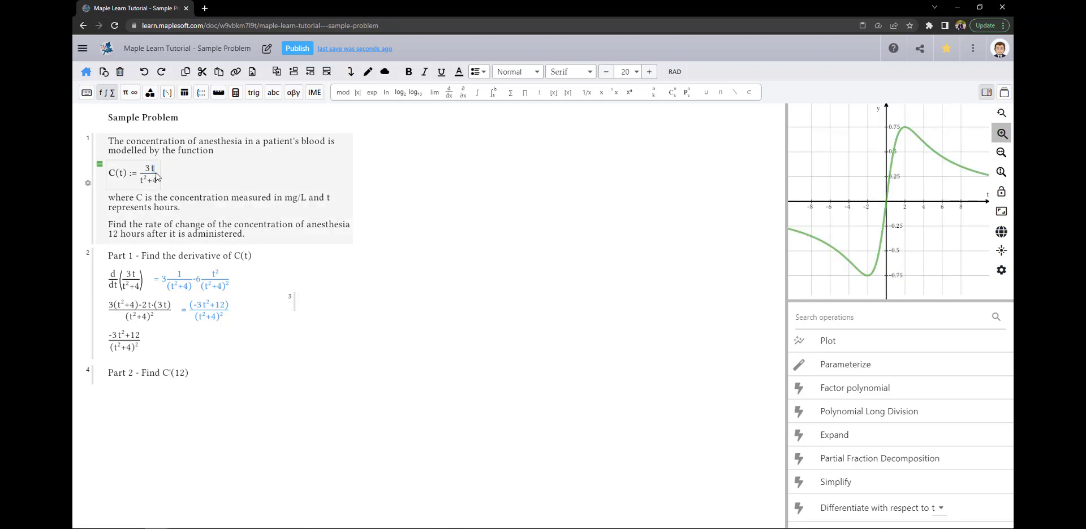
left_click_drag(144, 172, 161, 181)
key("ctrl+c")
left_click(310, 305)
key("ctrl+v")
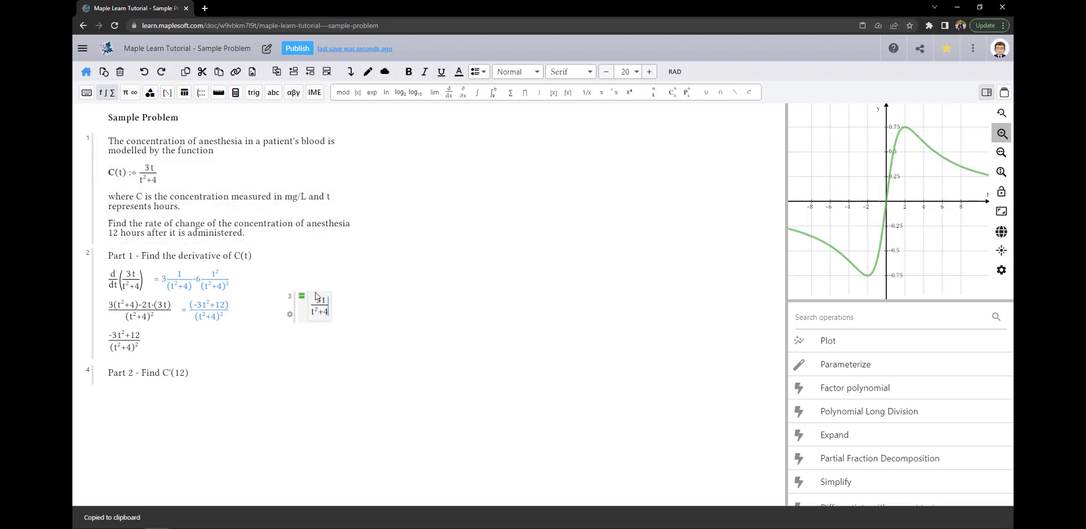
scroll(864, 492, "down", 1)
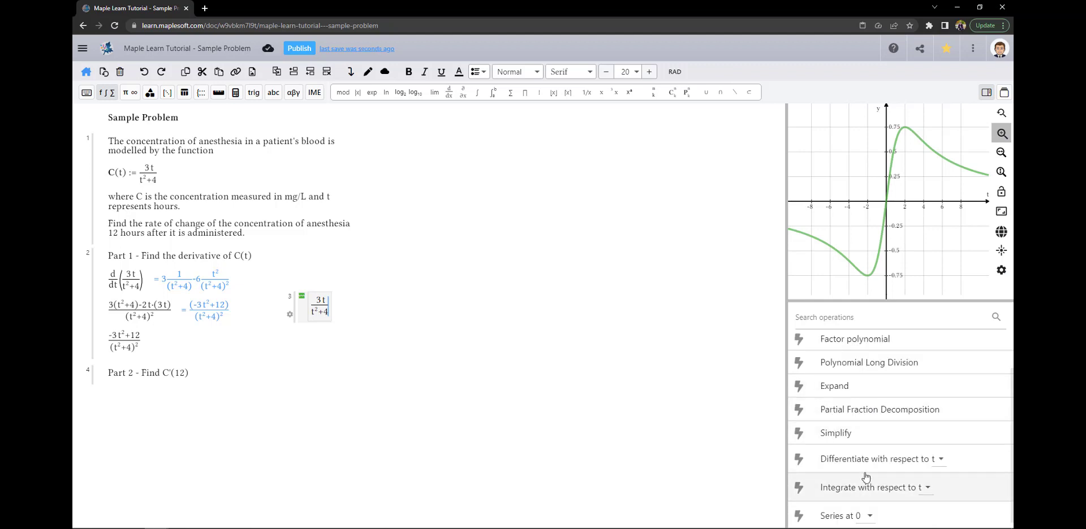
left_click(867, 462)
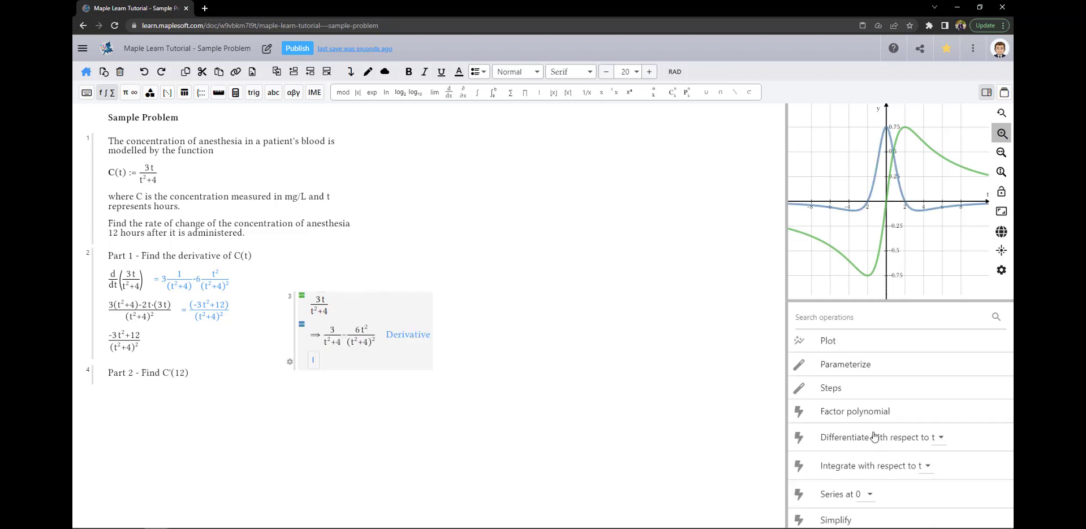
left_click(834, 516)
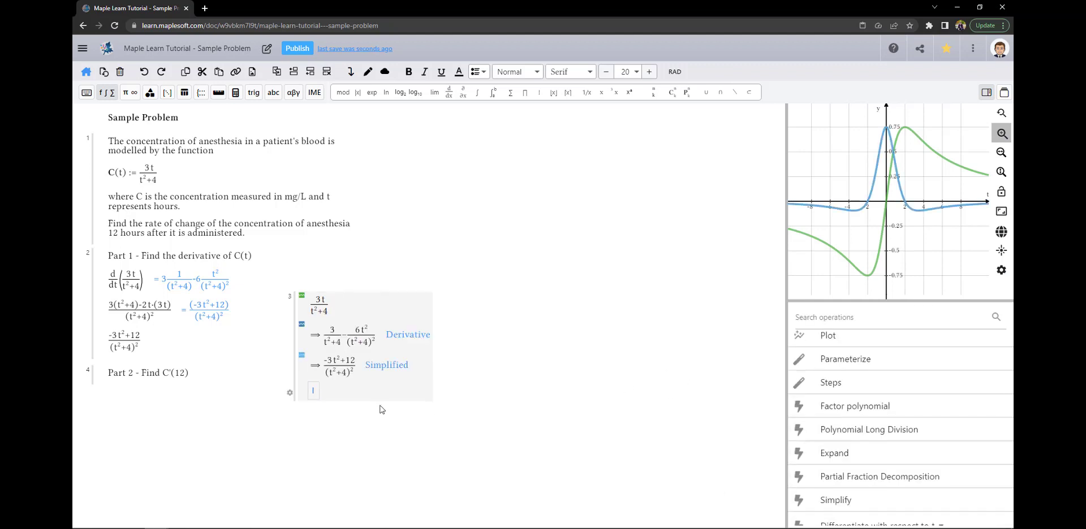
In another new group, simplify C'(t) to (-3t²+12)/(t²+4)²
left_click(462, 298)
type("C")
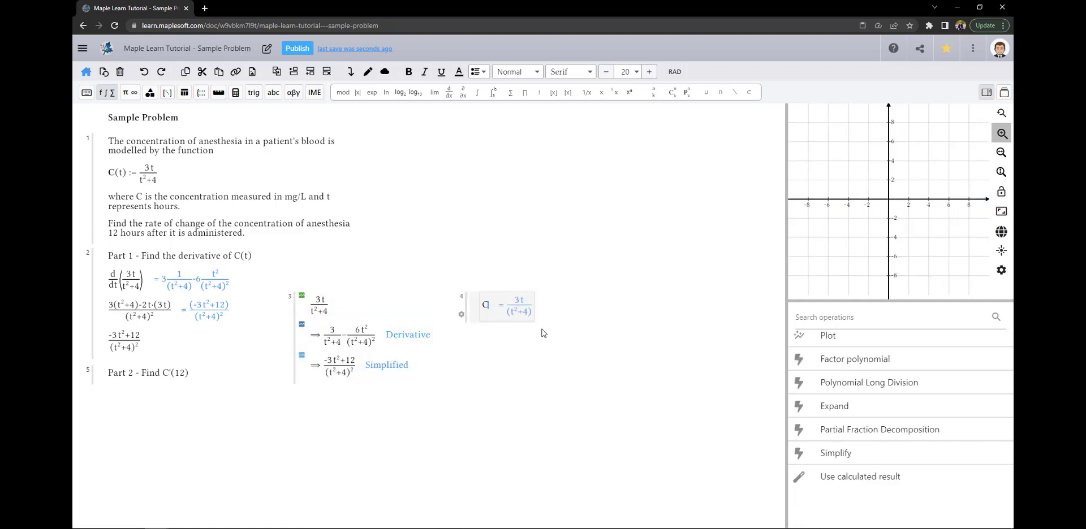
type("'(t)")
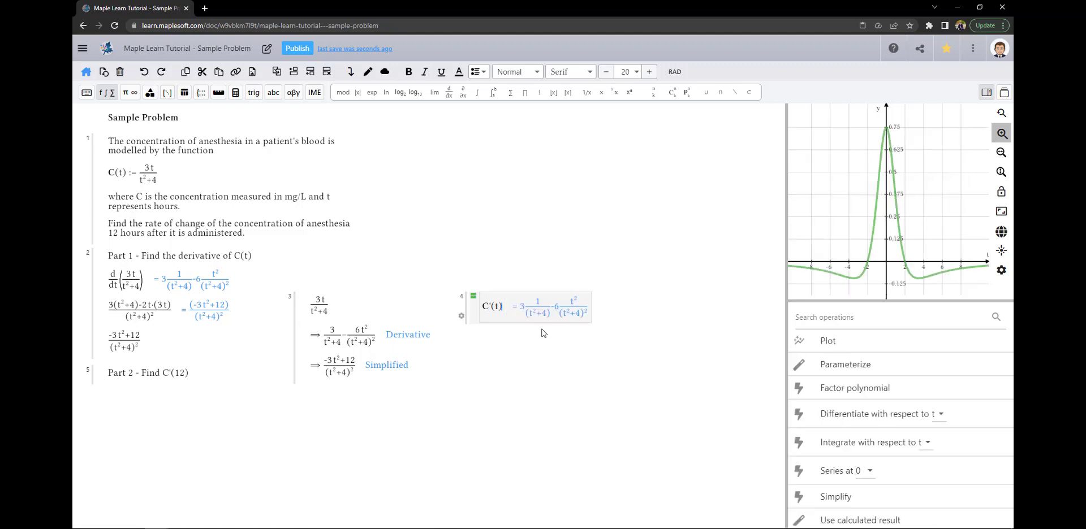
left_click(852, 500)
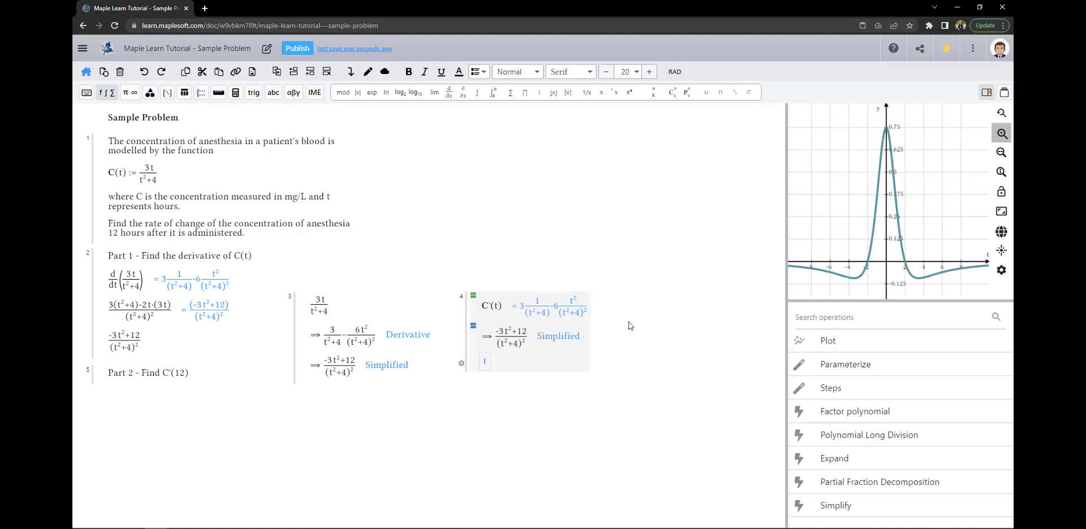
key("BackSpace")
Paste Part 1's d/dt(3t/(t²+4)) into a new group and simplify it to (-3t²+12)/(t²+4)²
left_click(618, 302)
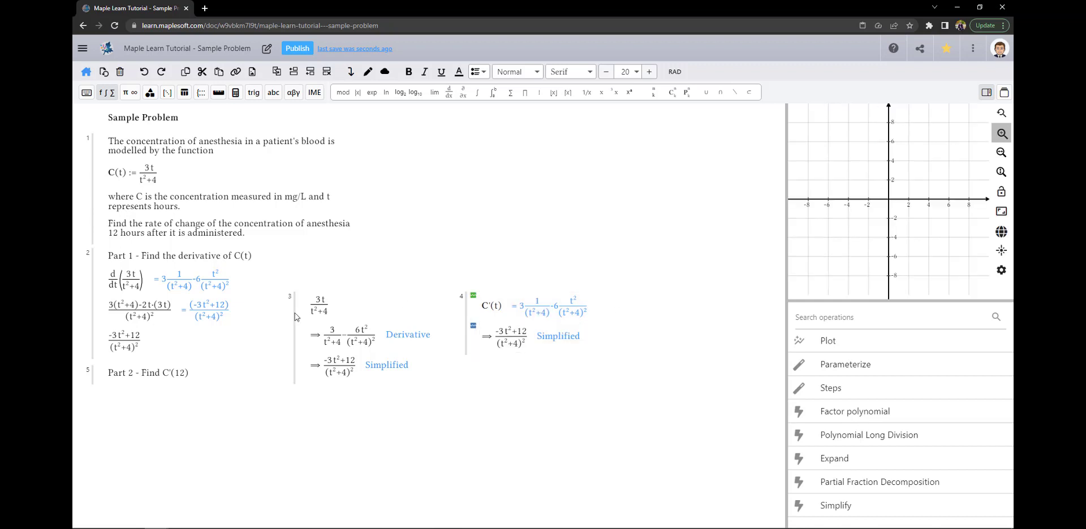
left_click_drag(112, 278, 144, 286)
key("ctrl+c")
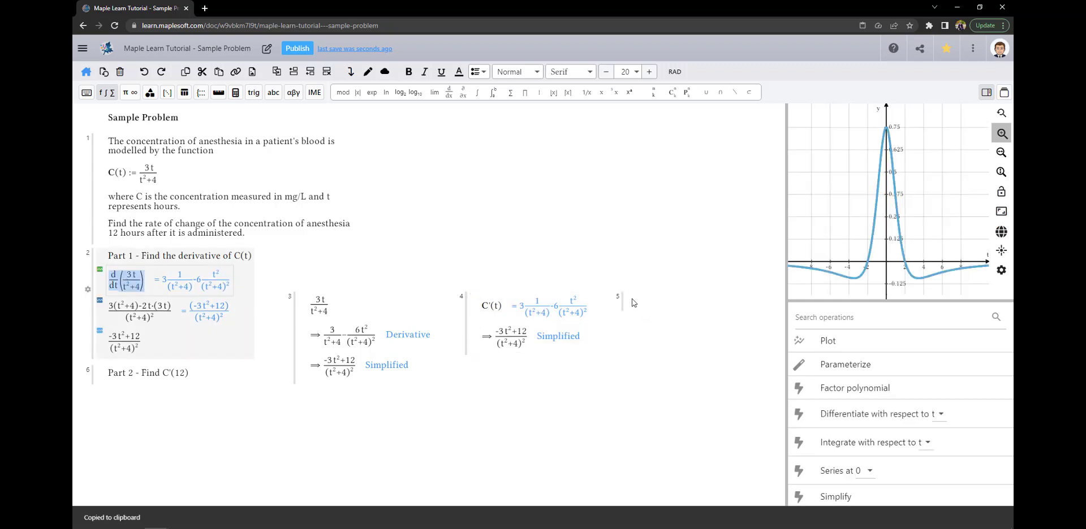
left_click(638, 302)
key("ctrl+v")
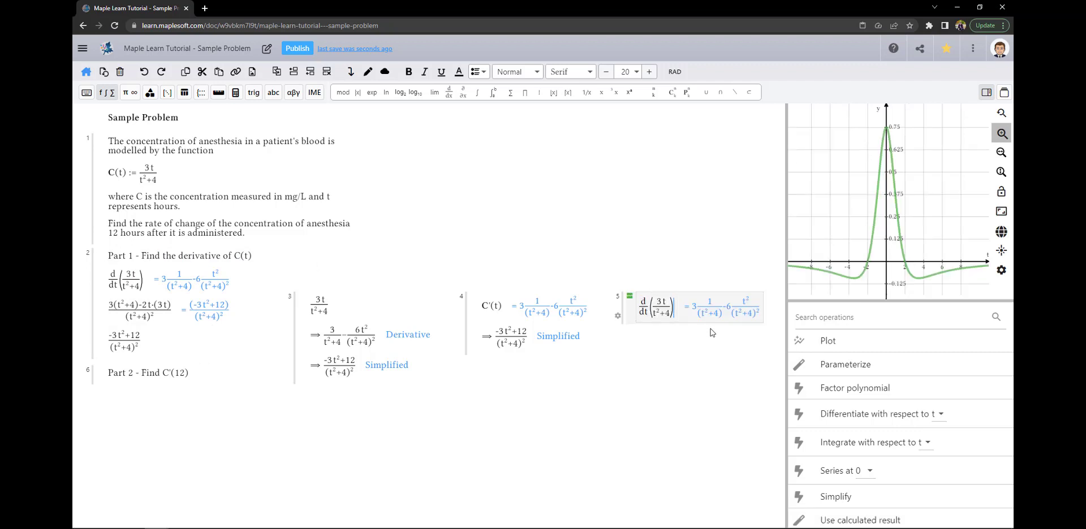
left_click(836, 498)
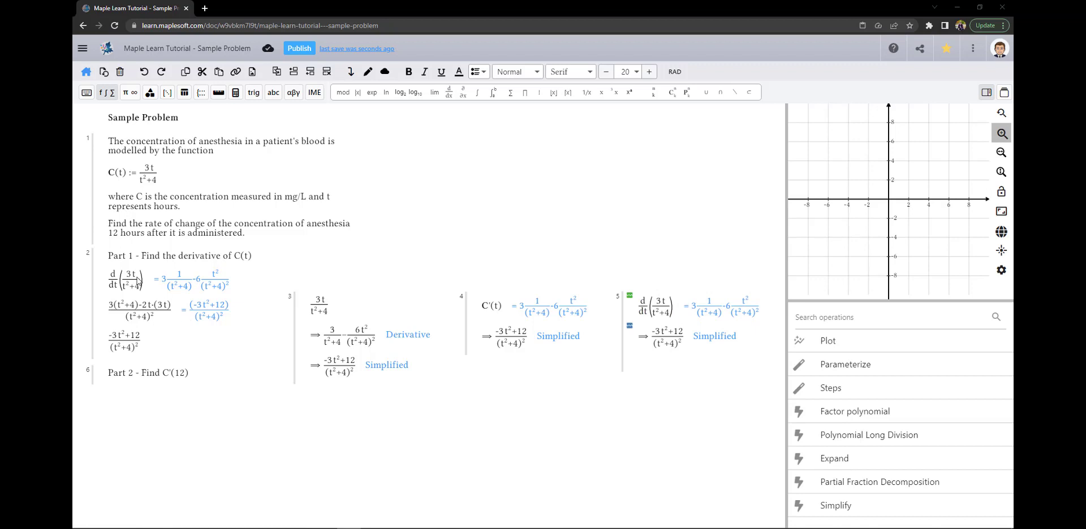
left_click(133, 347)
key("ctrl+c")
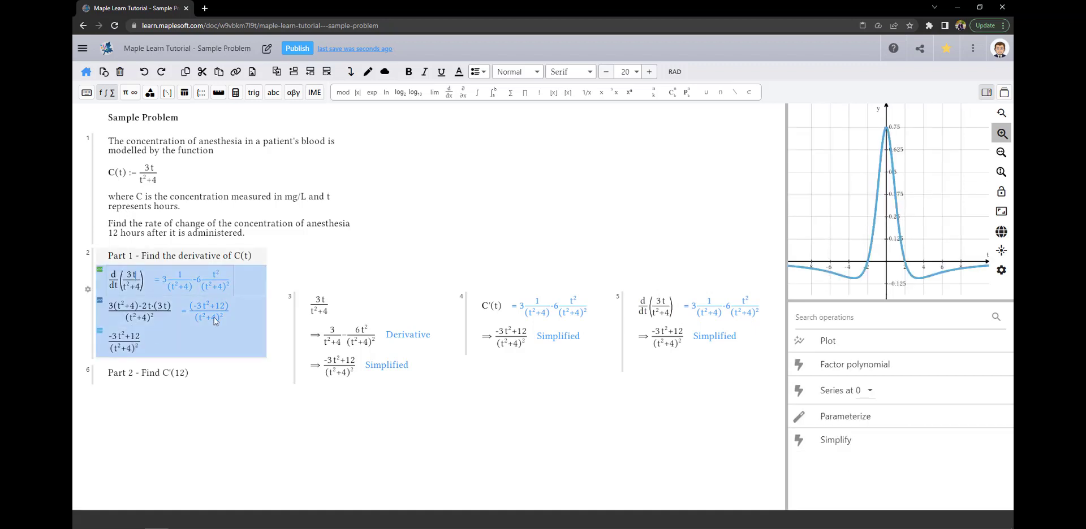
scroll(782, 318, "down", 4)
scroll(782, 318, "down", 5)
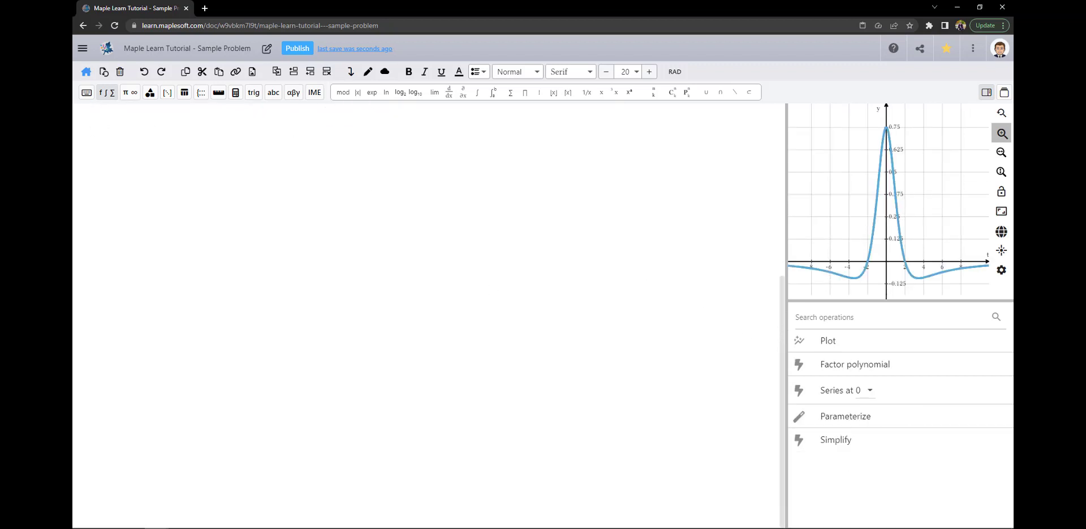
left_click(130, 159)
key("ctrl+v")
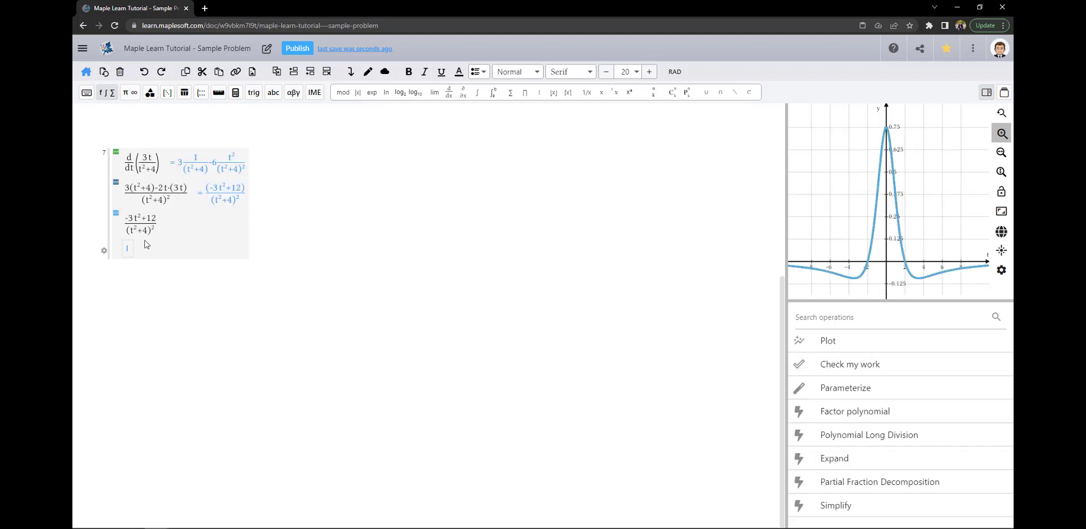
key("BackSpace")
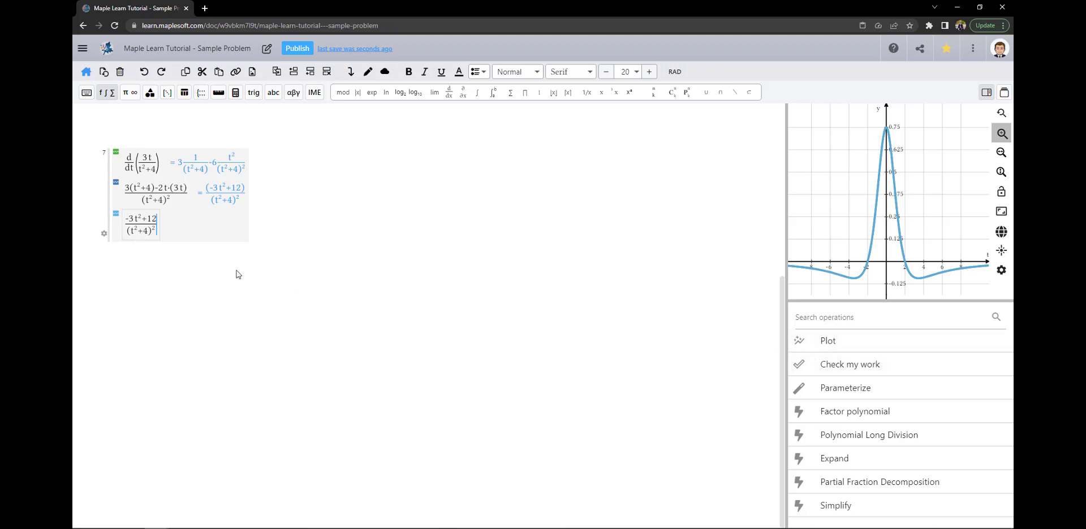
key("Up")
key("Up")
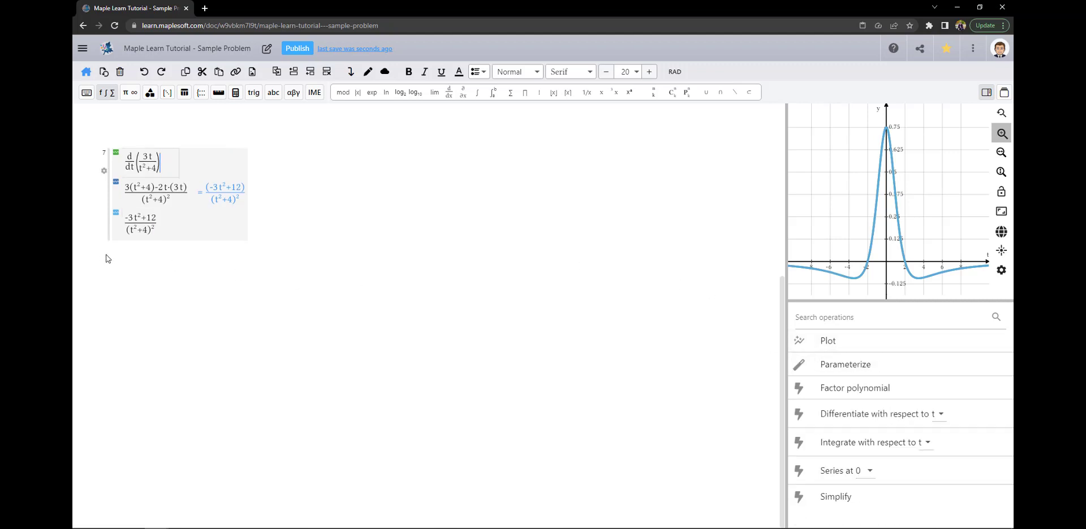
key("Down")
key("Down")
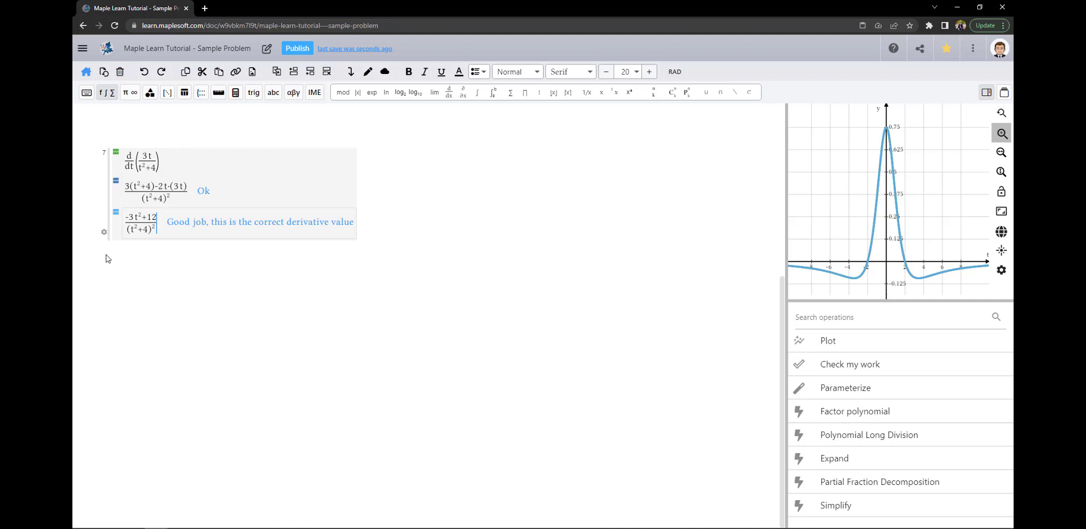
key("Return")
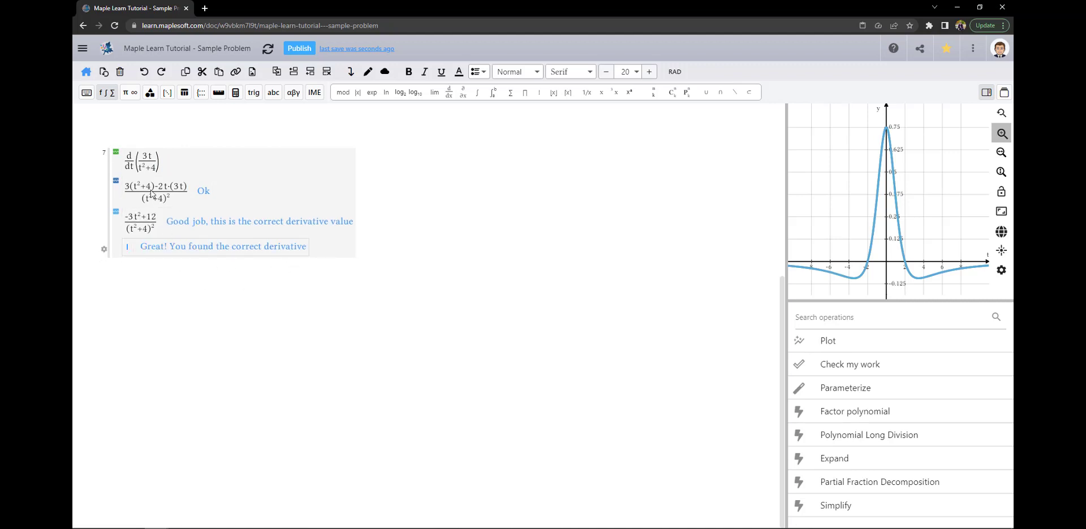
left_click_drag(145, 161, 141, 244)
key("Delete")
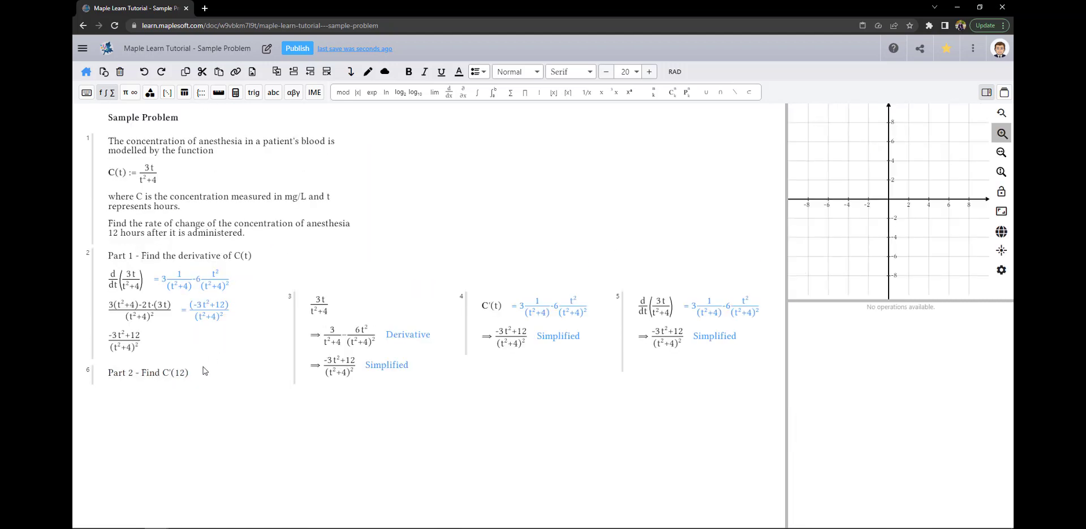
Under Part 2, add C'(12) and evaluate it to -105/5476
key("Return")
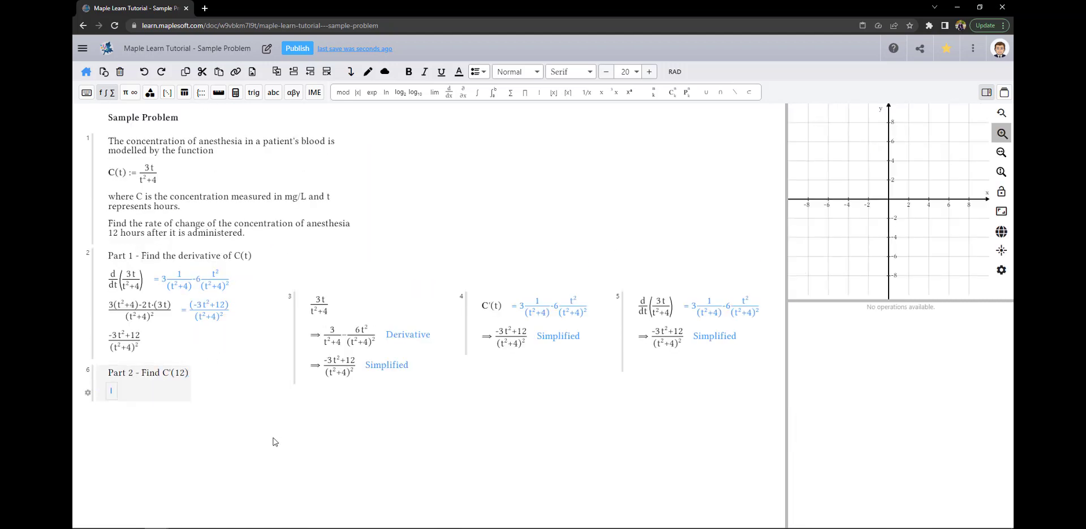
type("C'(12")
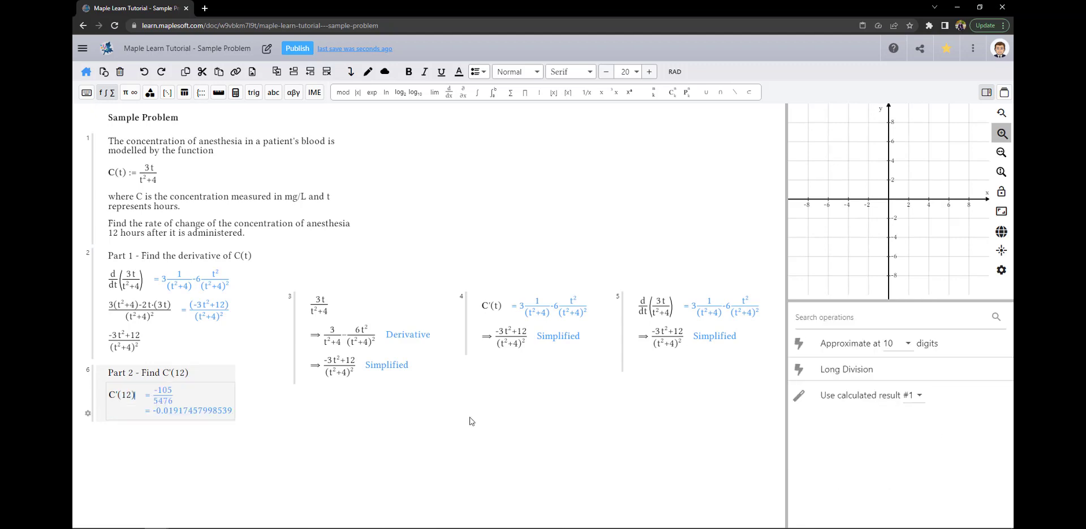
key("Return")
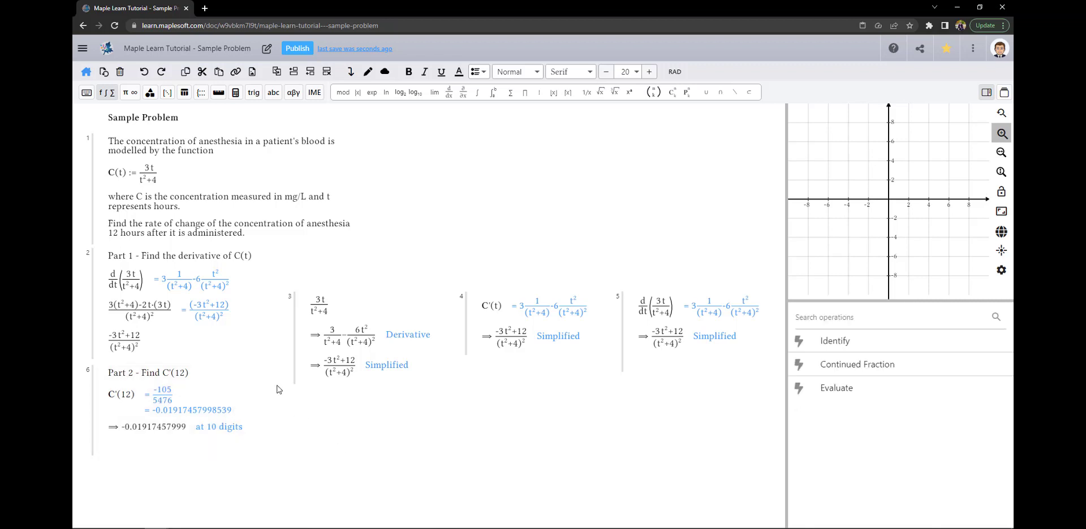
scroll(197, 376, "down", 4)
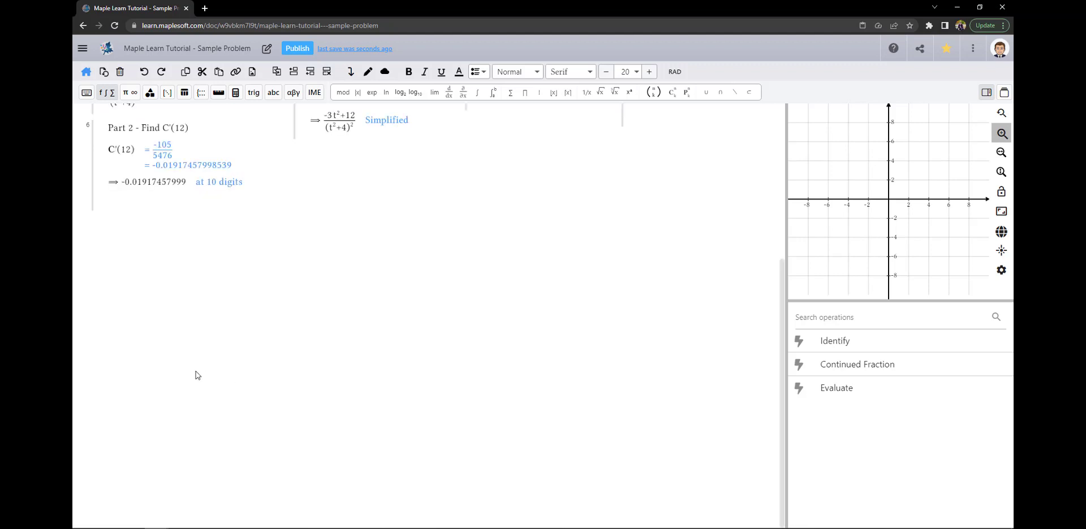
Insert a two-column table in a new group headed x and C'(x)
left_click(92, 228)
left_click(184, 92)
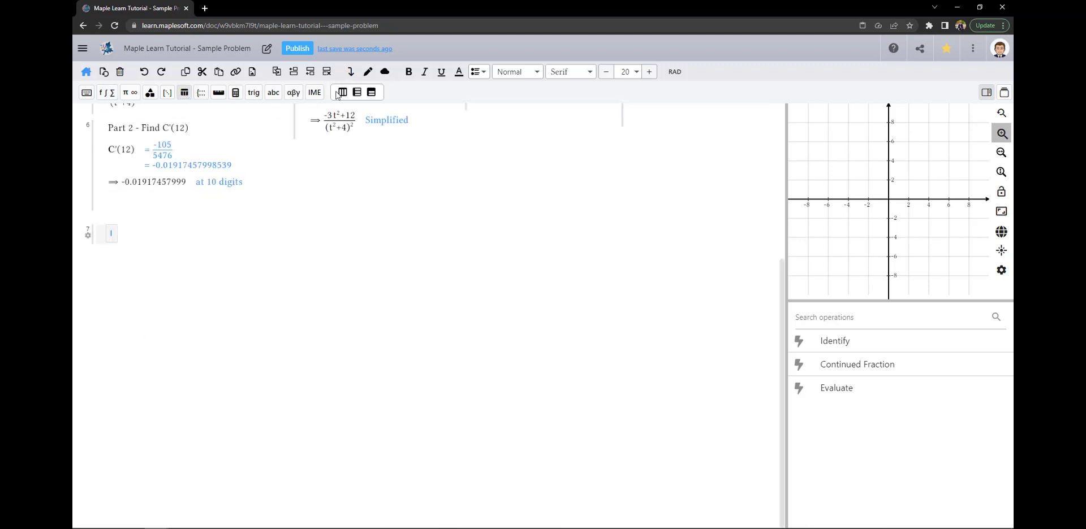
left_click(369, 94)
left_click(432, 92)
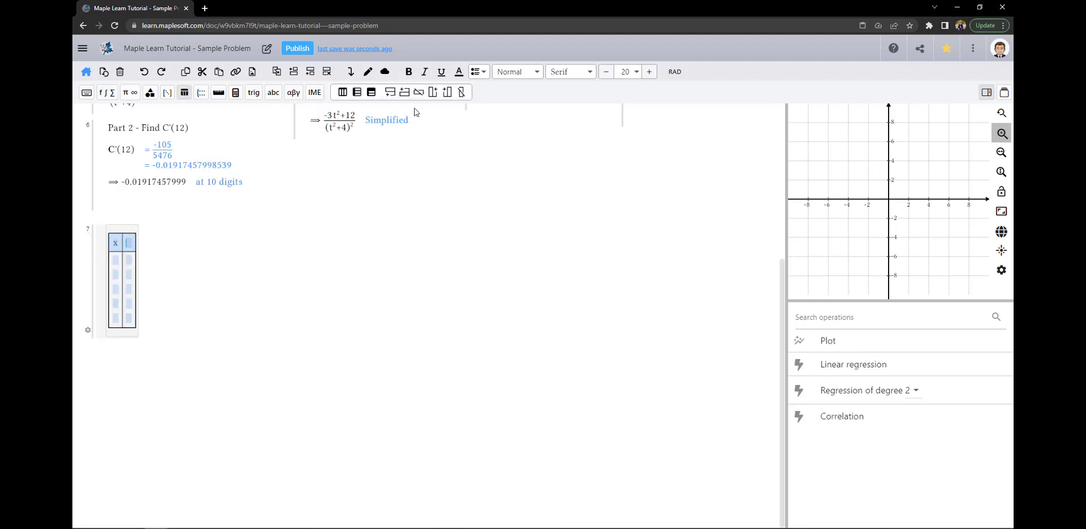
left_click(87, 330)
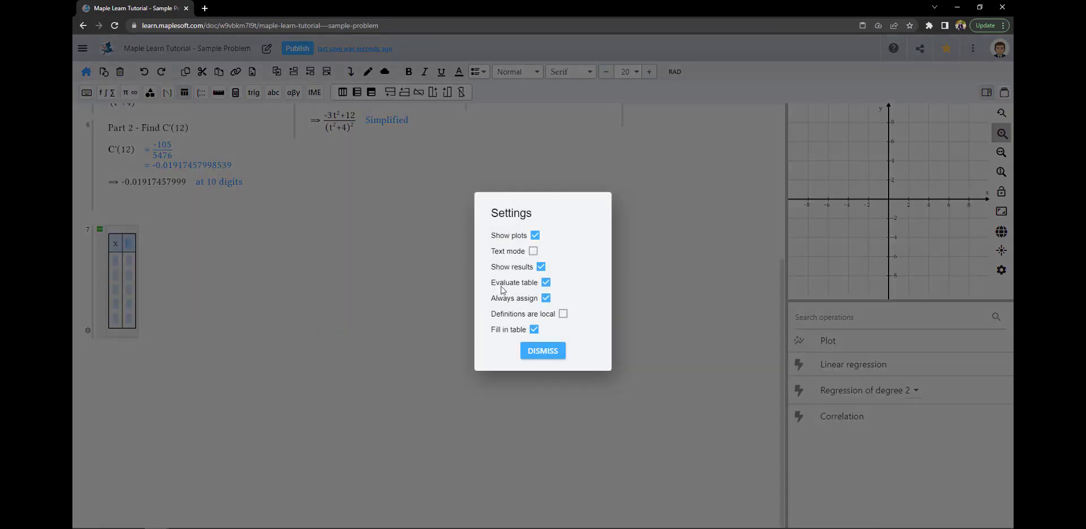
left_click(540, 352)
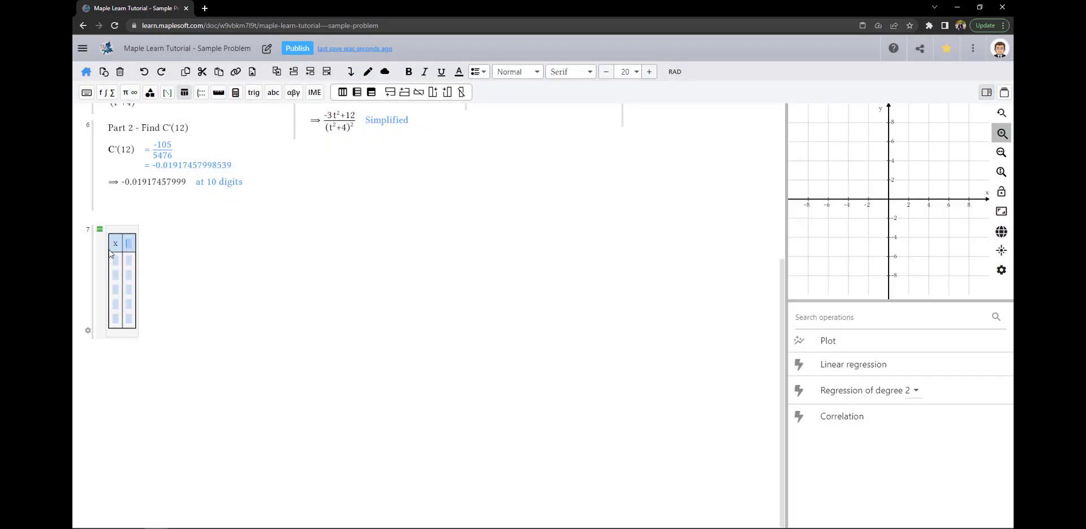
type("x ")
type("C'(x)")
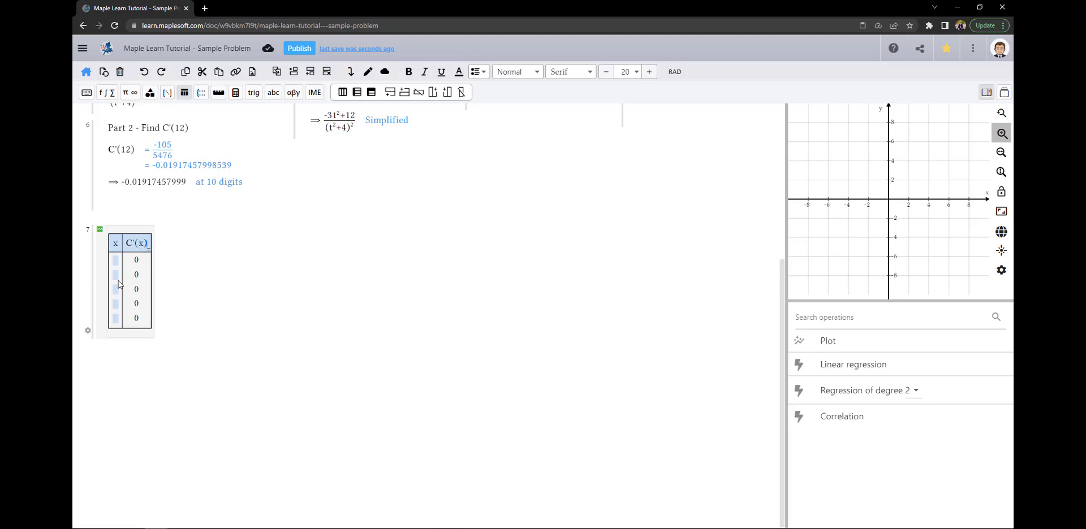
Fill the x column with 10 to 14, giving C'(x) values from -0.02666 to -0.0144
type("10 ")
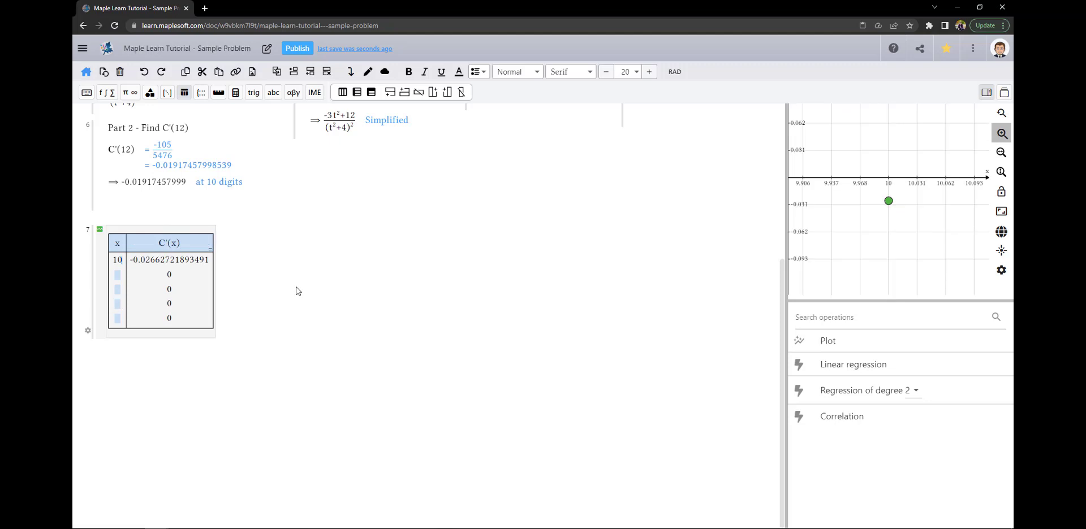
type("11")
key("Return")
type("12")
key("Return")
type("14")
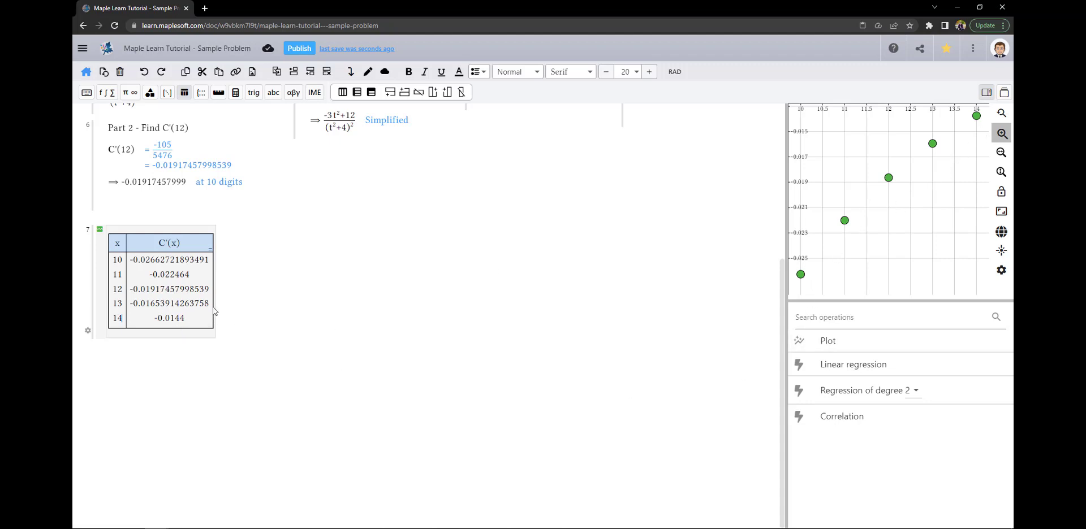
key("Return")
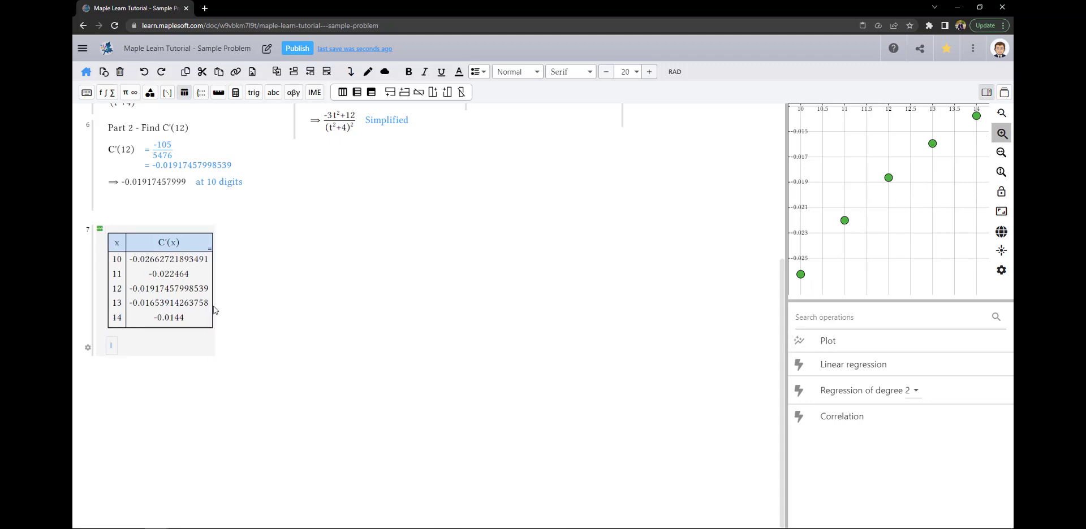
Enter C'(t) below the table so it evaluates to 3/(t²+4) − 6t²/(t²+4)²
type("C'(t")
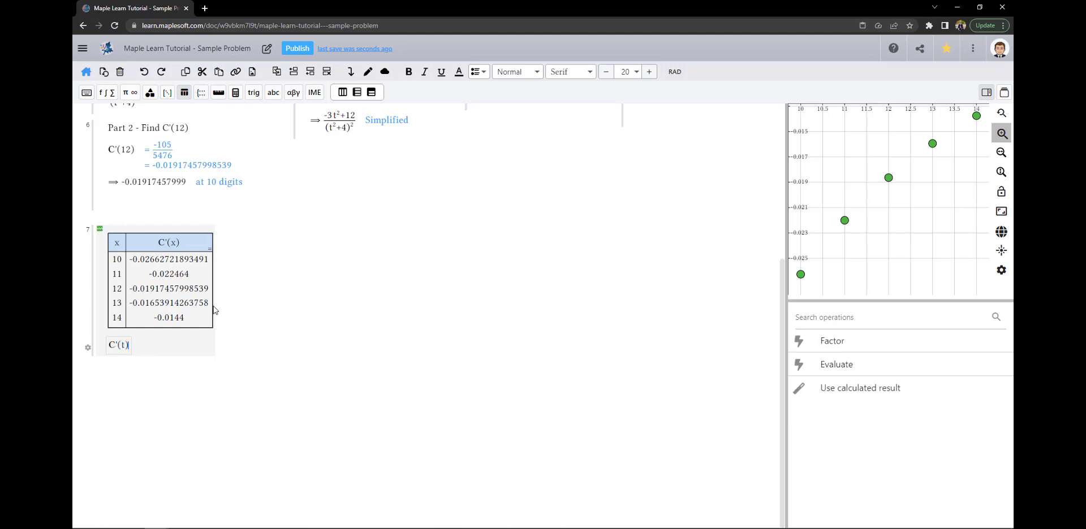
left_click_drag(903, 252, 881, 218)
scroll(880, 227, "up", 4)
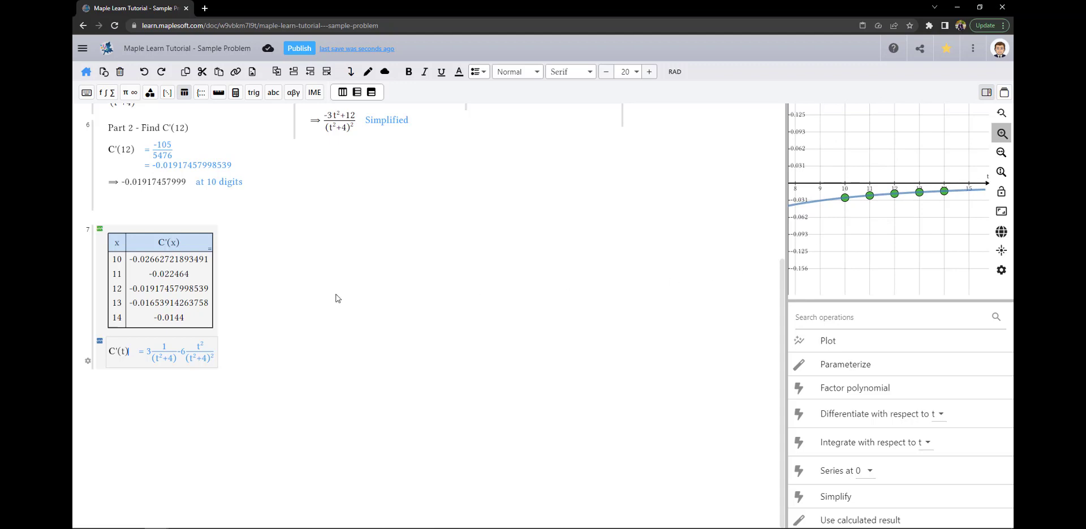
left_click(251, 303)
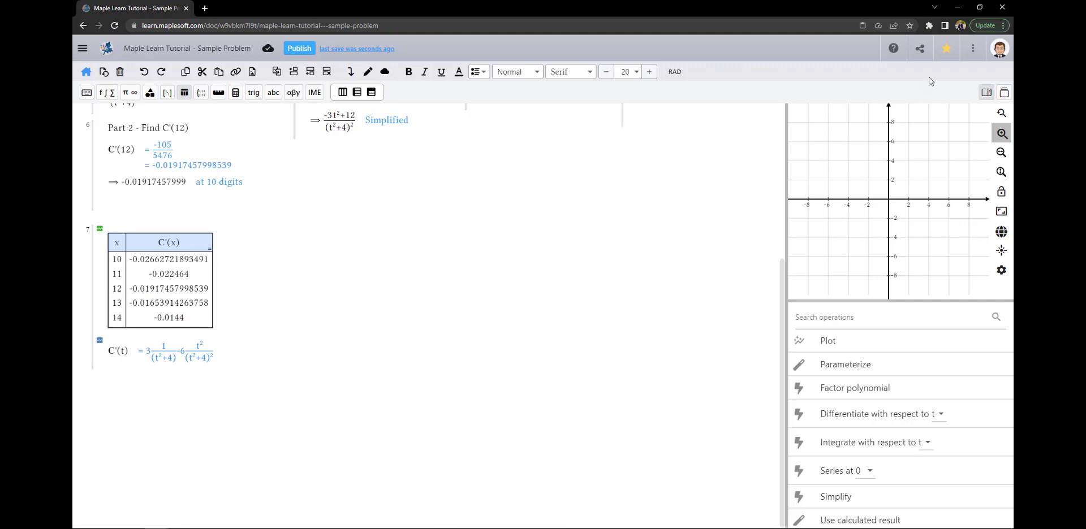
Copy the worksheet's share link and load it in a new browser tab
left_click(920, 49)
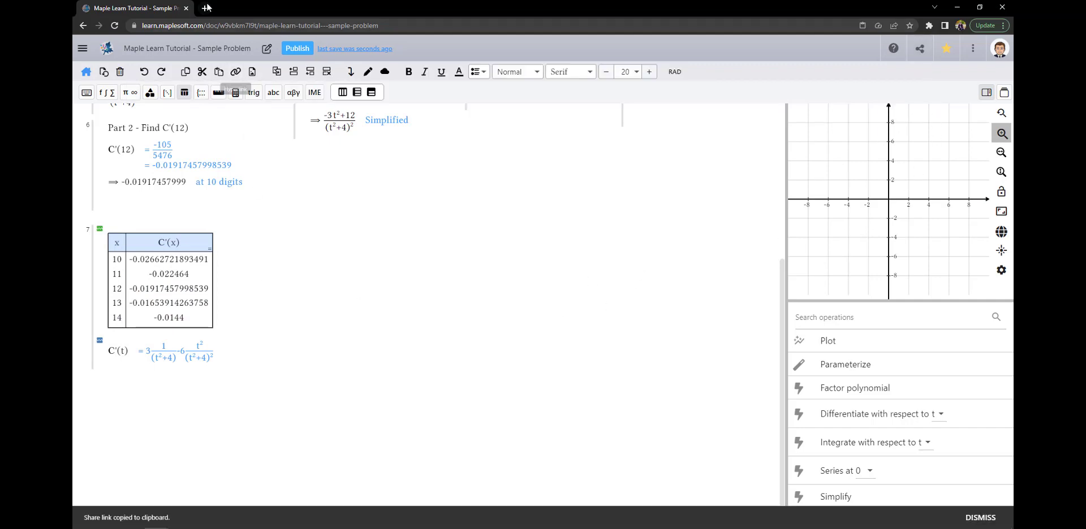
key("ctrl+t")
key("Return")
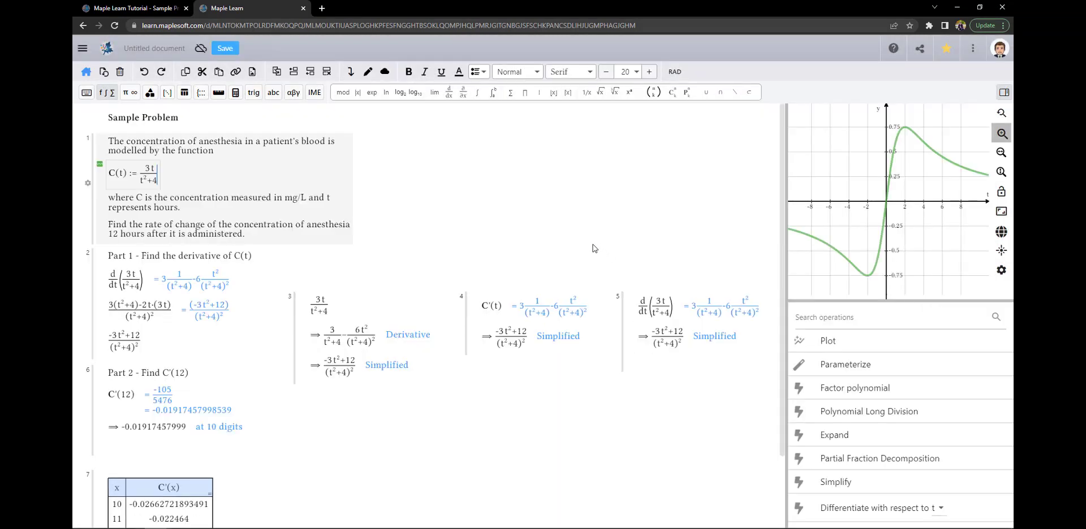
Check the shared copy, close its tab, and return to the Maple Learn home page
scroll(594, 249, "down", 4)
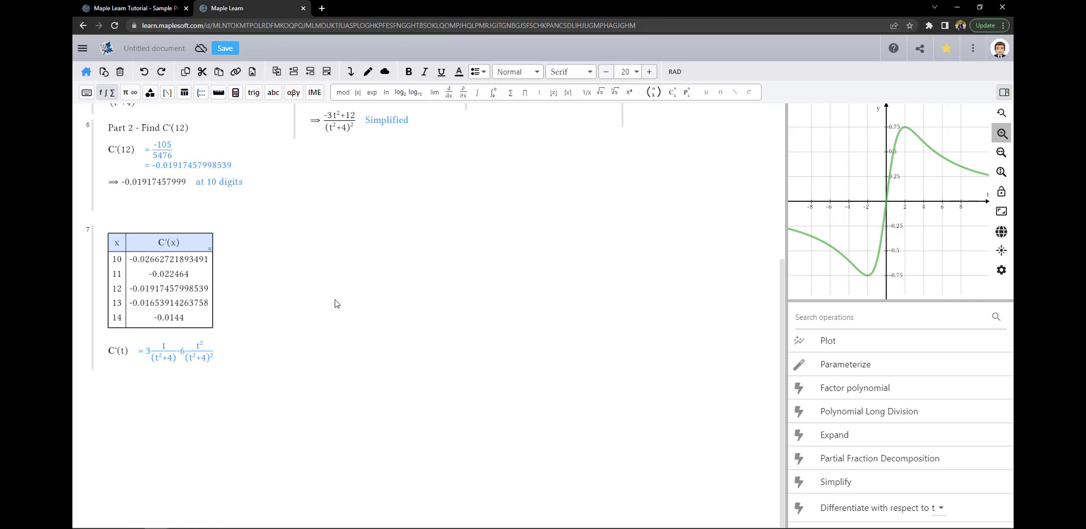
scroll(336, 303, "up", 4)
left_click(303, 8)
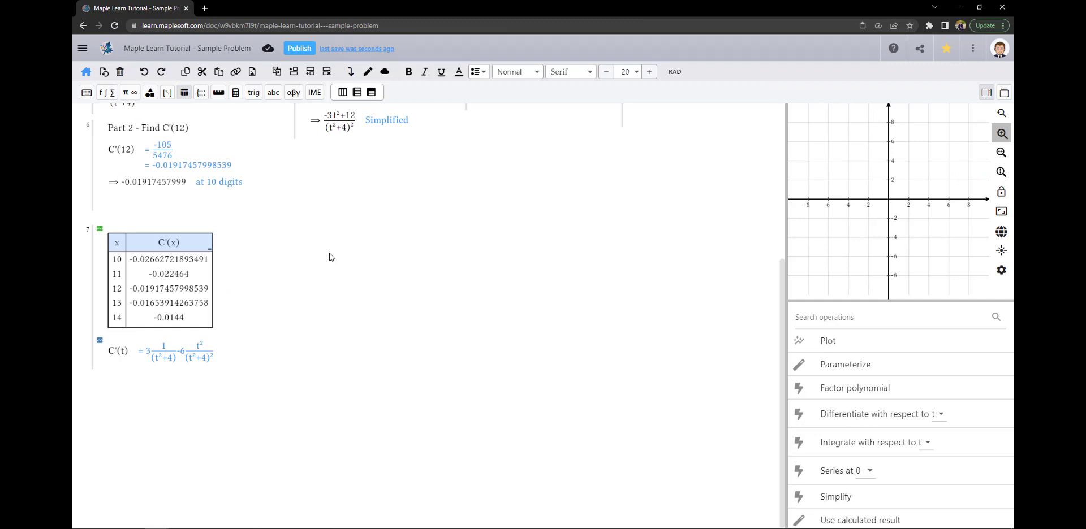
left_click(87, 72)
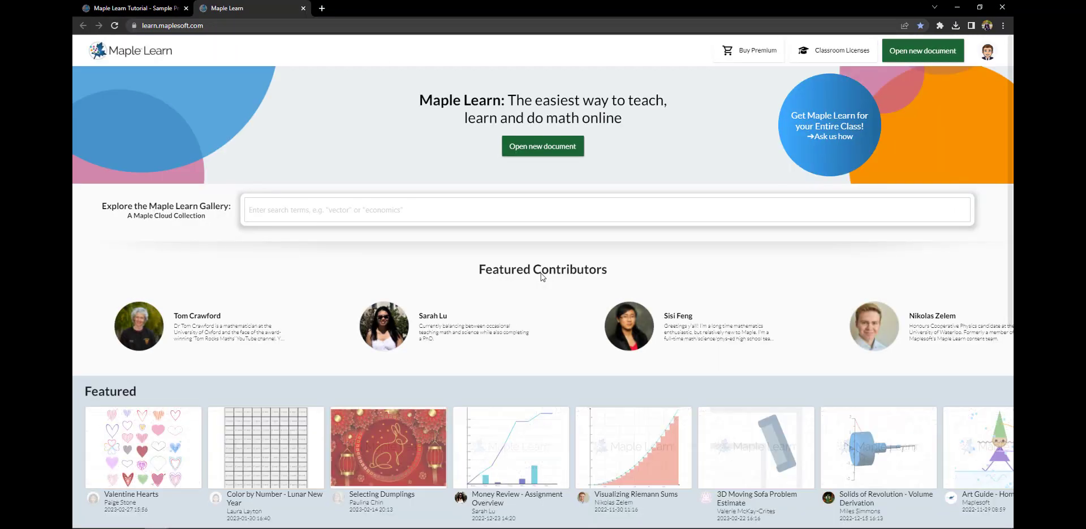
Open the Visualizing Riemann Sums gallery example from the home page, then close its tab
scroll(537, 277, "down", 1)
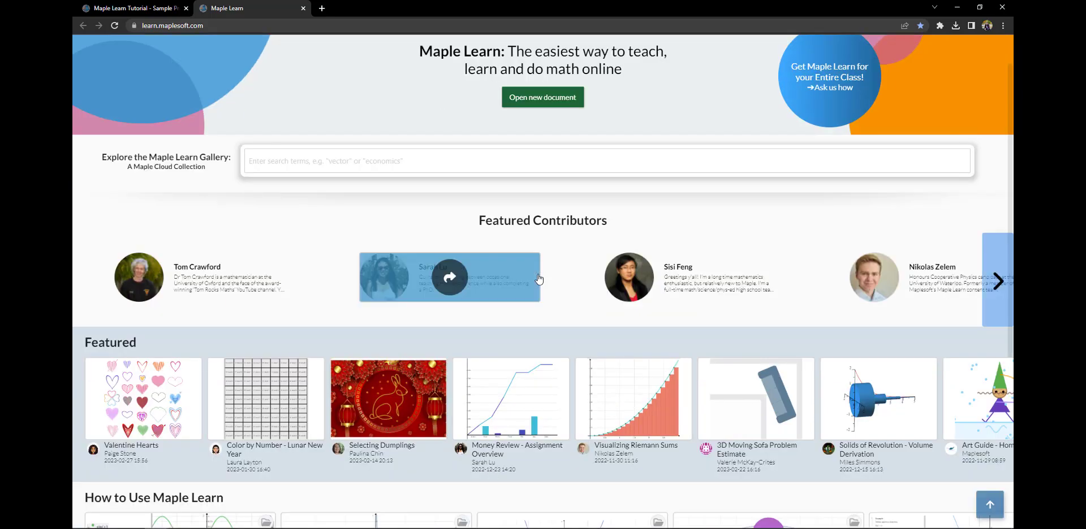
left_click(612, 400)
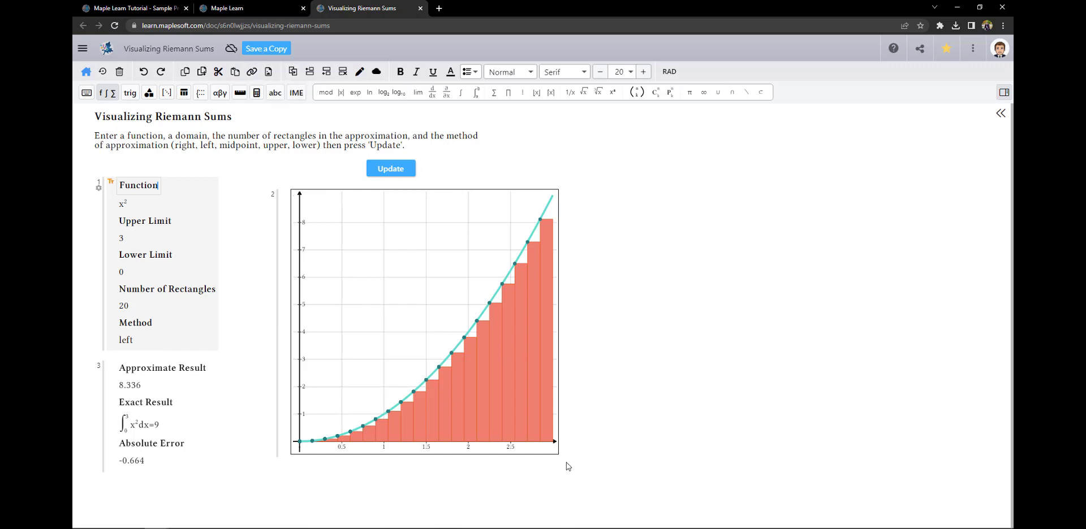
left_click(420, 8)
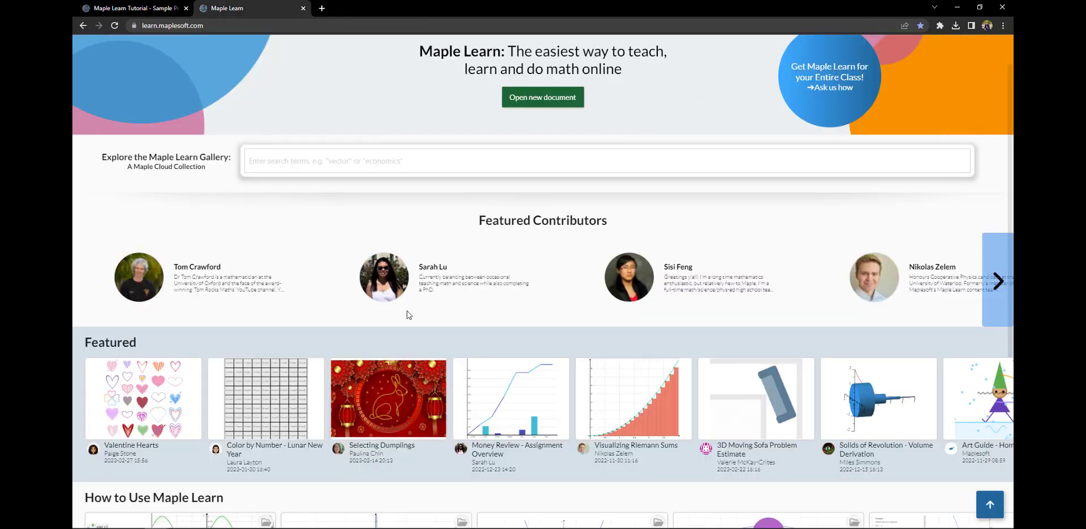